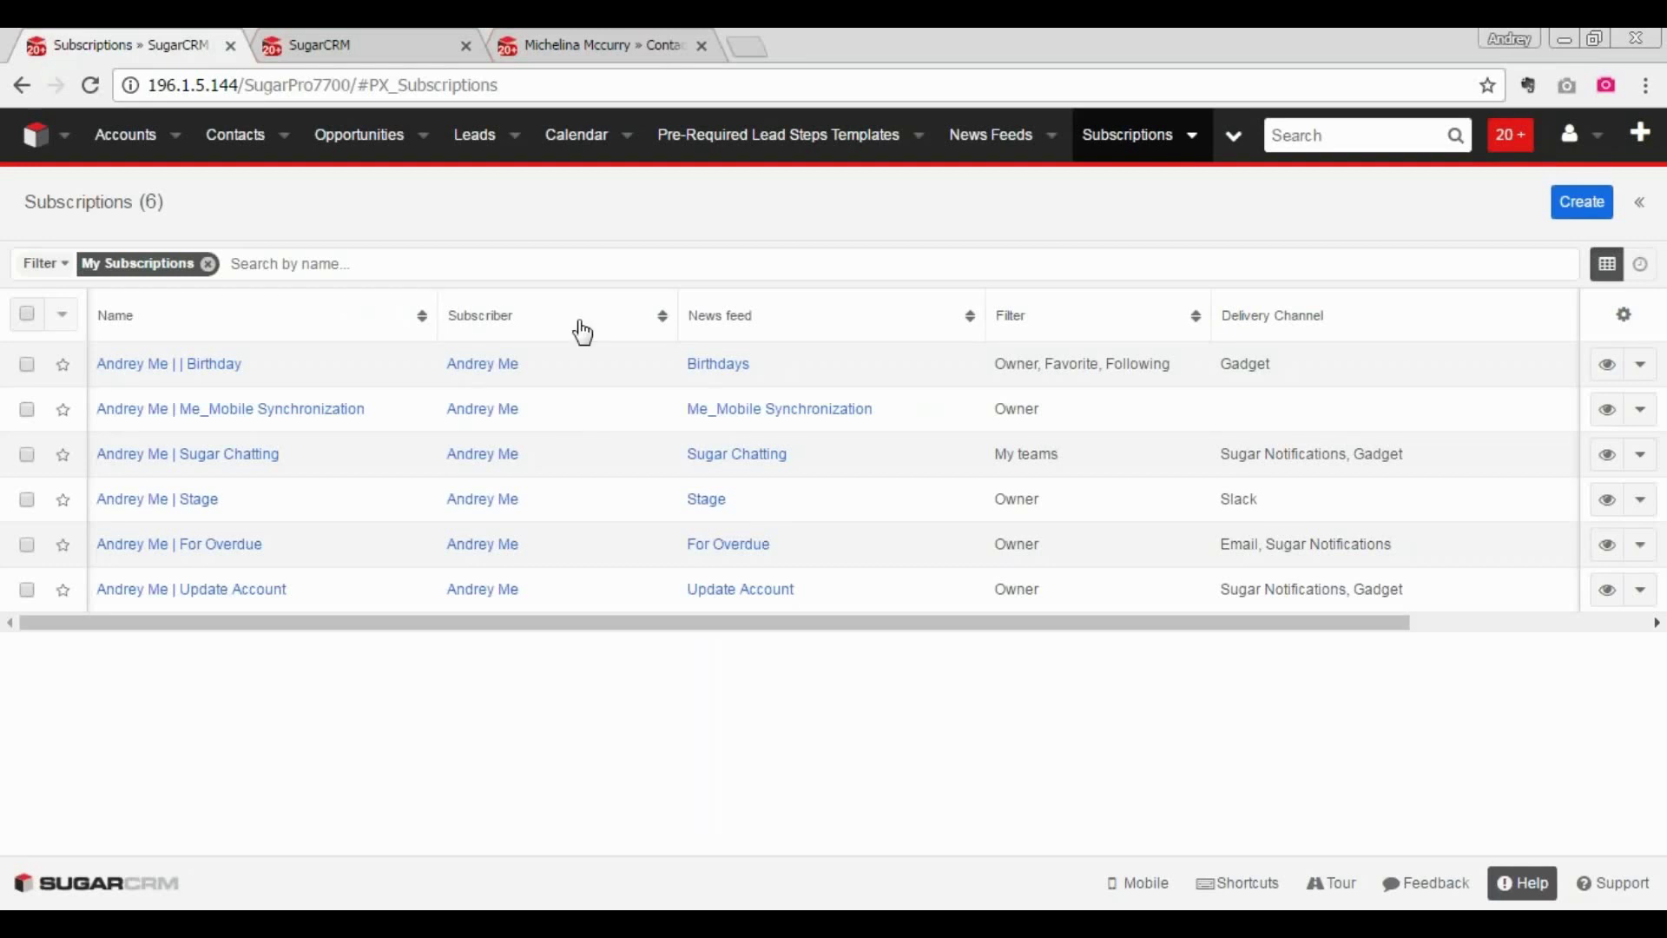
{"action": "mouse_move", "coordinate": [274, 191]}
{"action": "left_mouse_down"}
{"action": "mouse_move", "coordinate": [62, 174]}
{"action": "mouse_move", "coordinate": [443, 297]}
{"action": "left_mouse_up"}
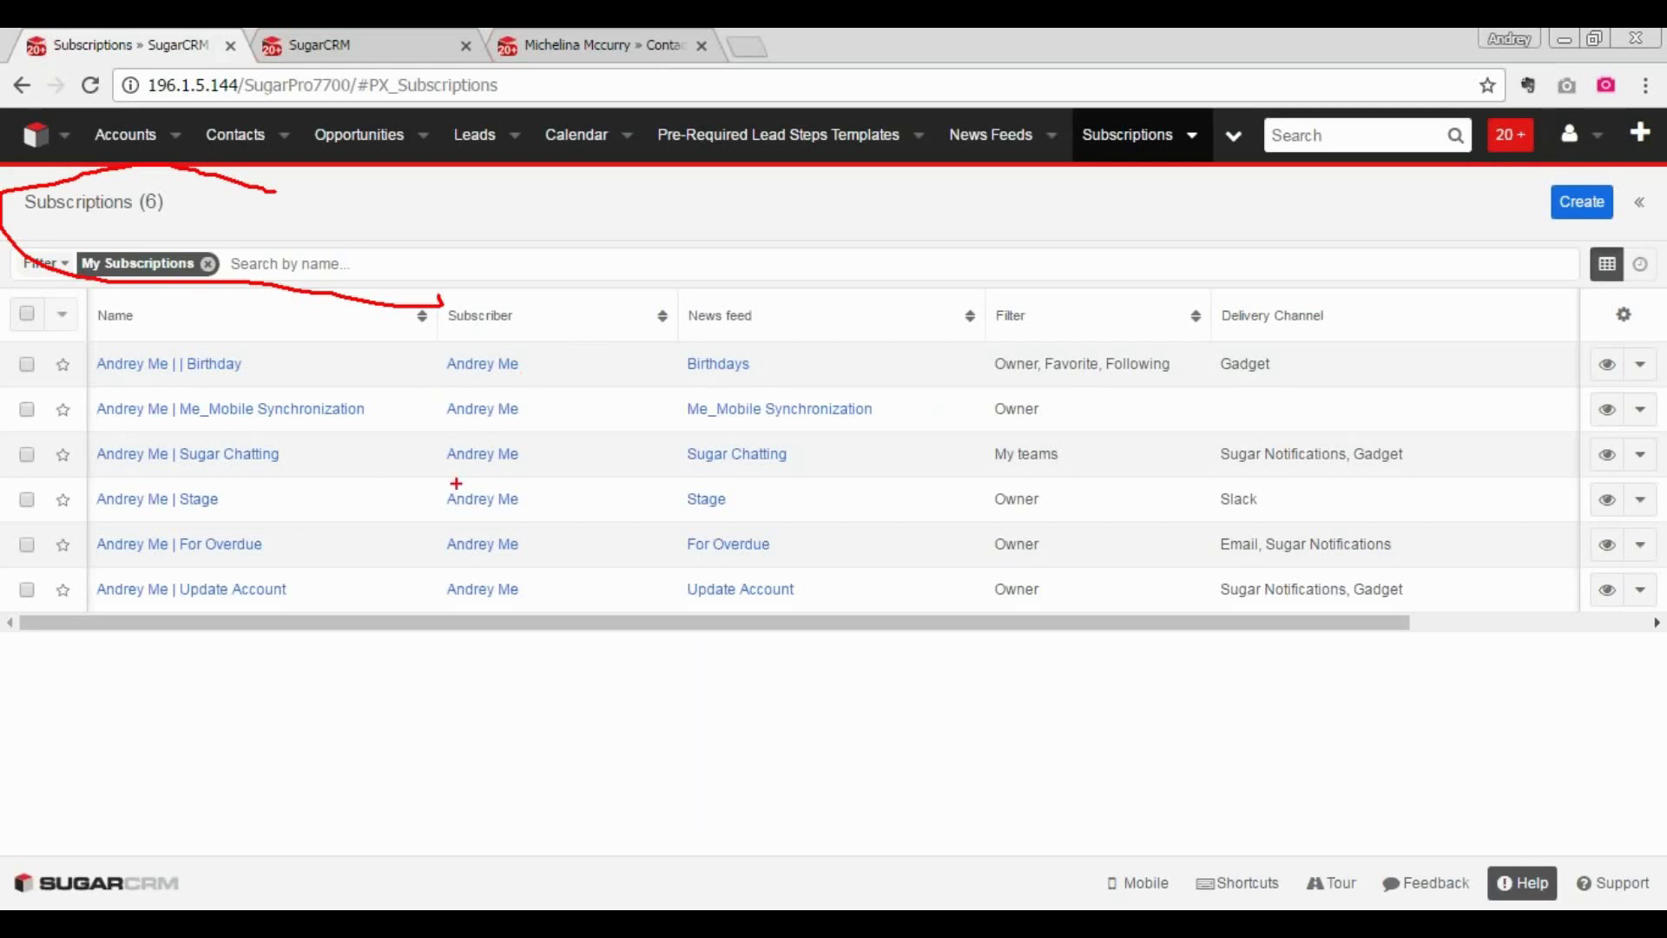
{"action": "mouse_move", "coordinate": [364, 326]}
{"action": "left_mouse_down"}
{"action": "mouse_move", "coordinate": [146, 589]}
{"action": "mouse_move", "coordinate": [354, 654]}
{"action": "left_mouse_up"}
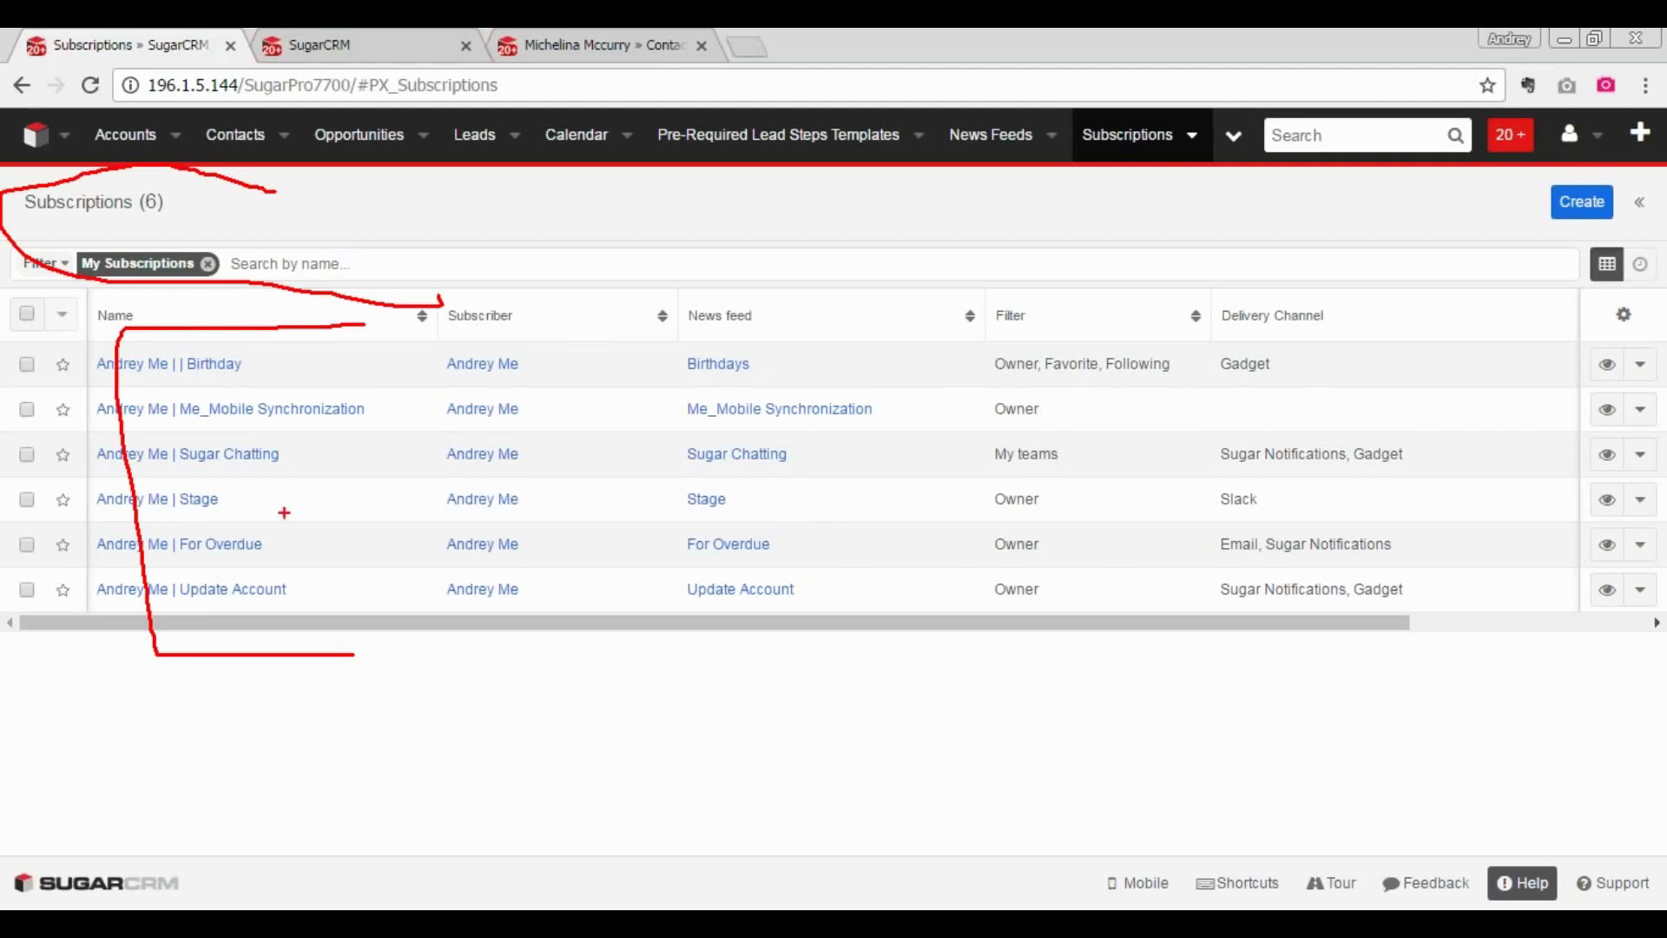
{"action": "mouse_move", "coordinate": [205, 524]}
{"action": "left_mouse_down"}
{"action": "mouse_move", "coordinate": [59, 519]}
{"action": "mouse_move", "coordinate": [57, 556]}
{"action": "mouse_move", "coordinate": [165, 571]}
{"action": "left_mouse_up"}
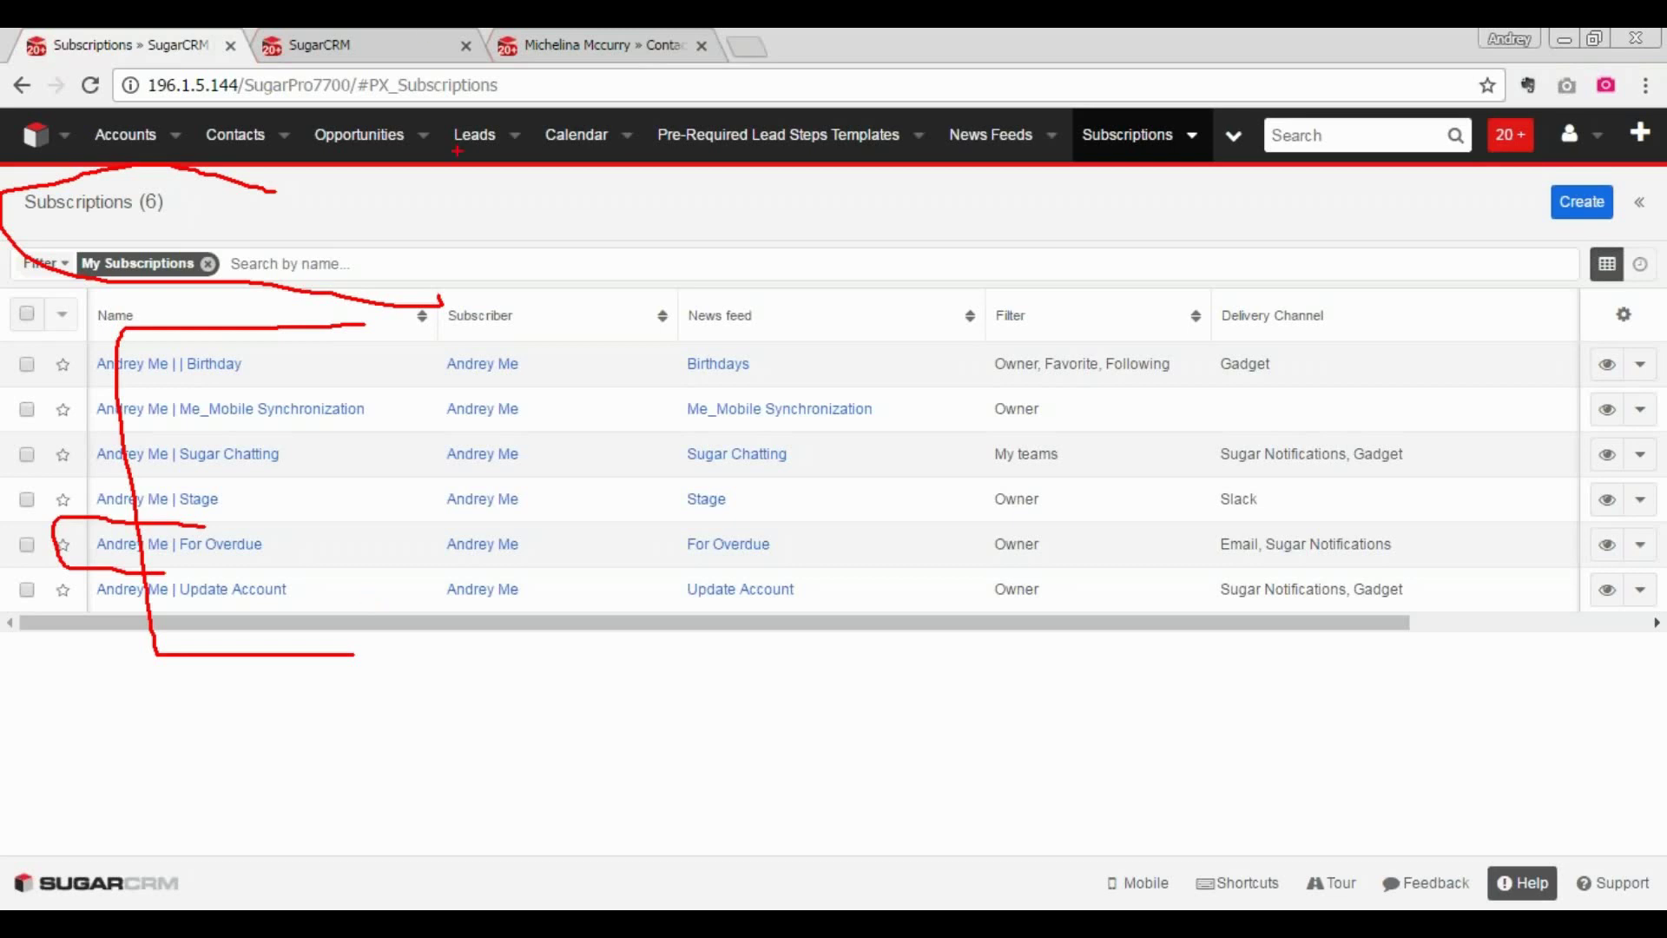
{"action": "key", "text": "Escape"}
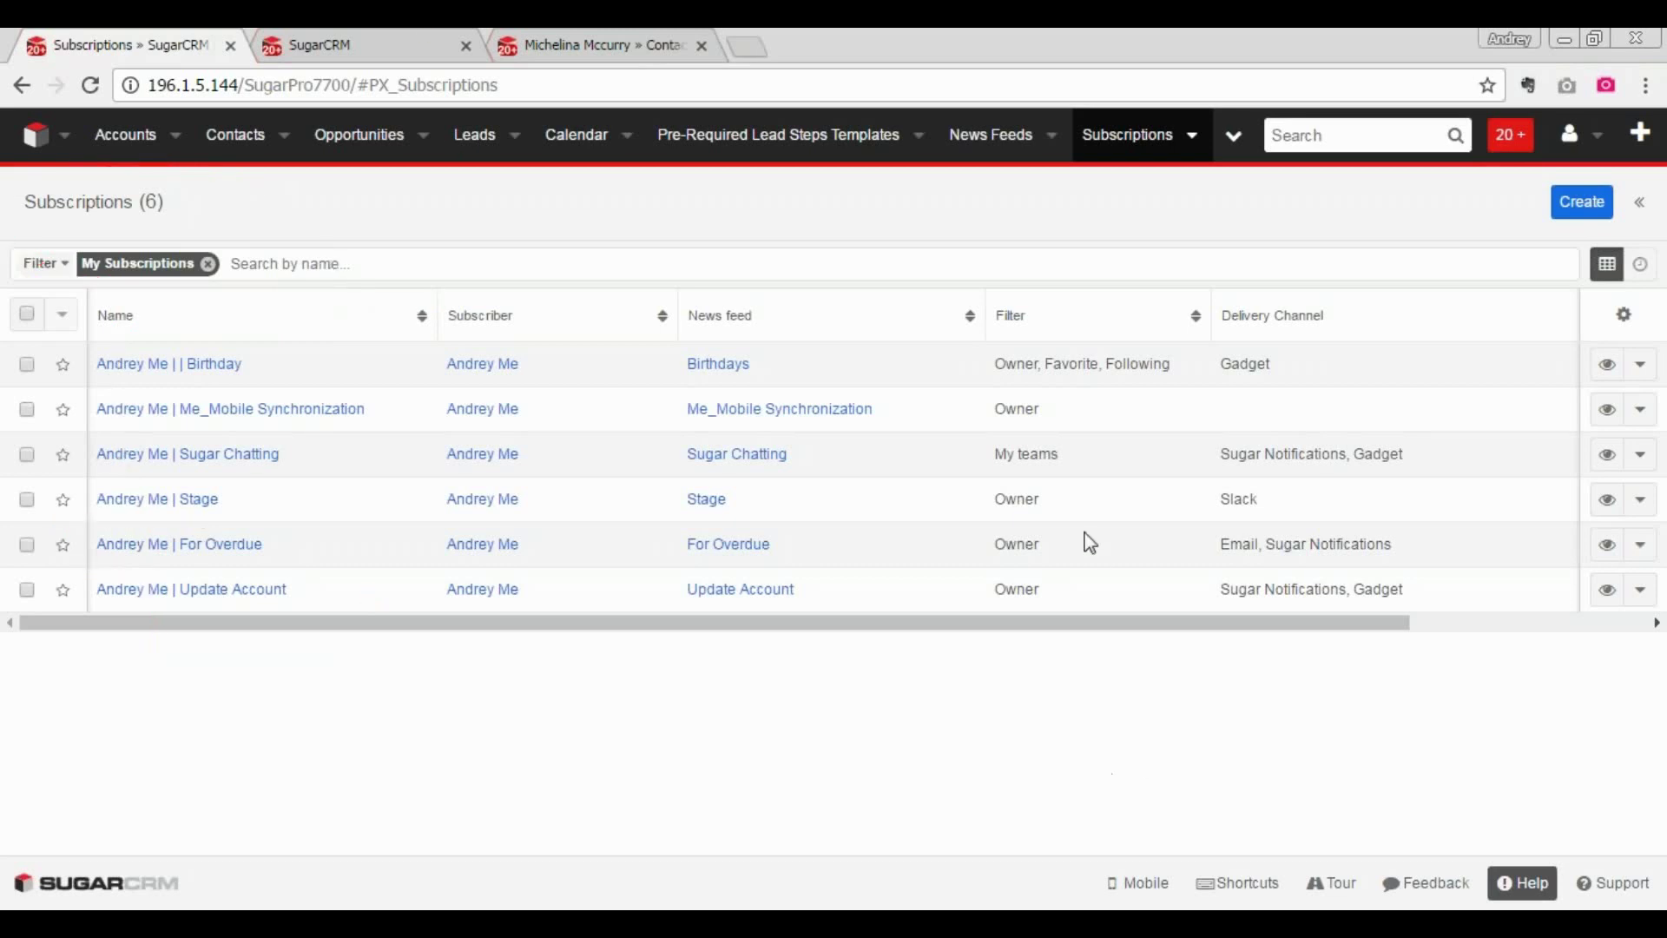
- Save the new lead Lead Example, then open its Stage 1 check-list step record, Step 1
{"action": "left_click", "coordinate": [460, 38]}
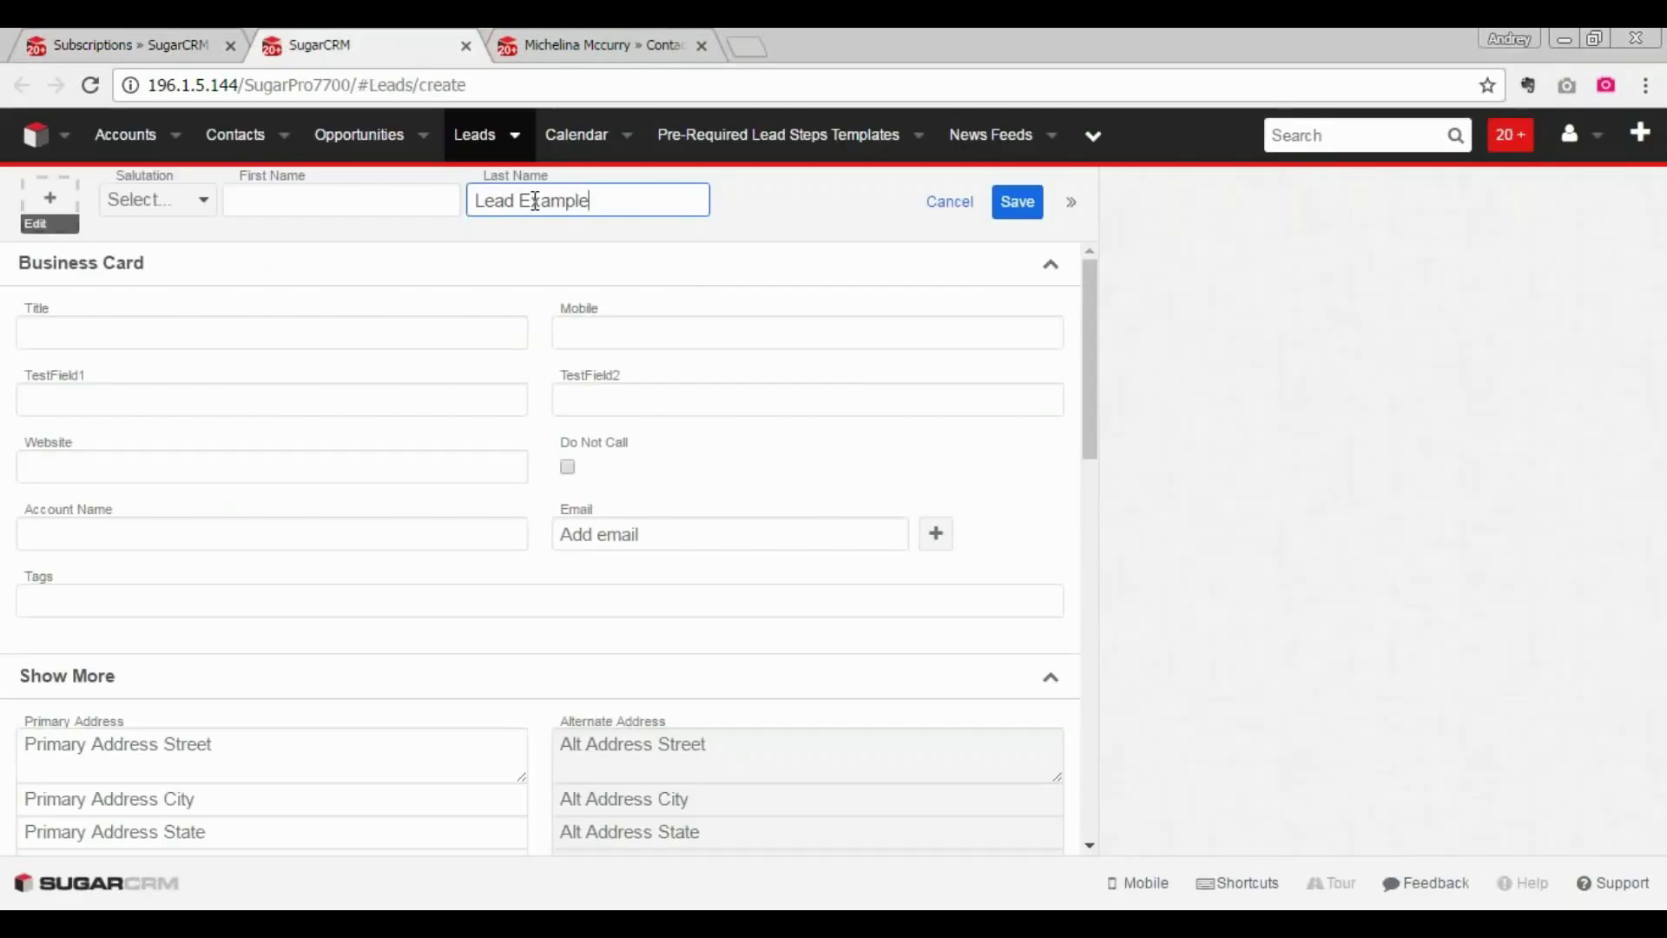
{"action": "left_click", "coordinate": [1014, 204]}
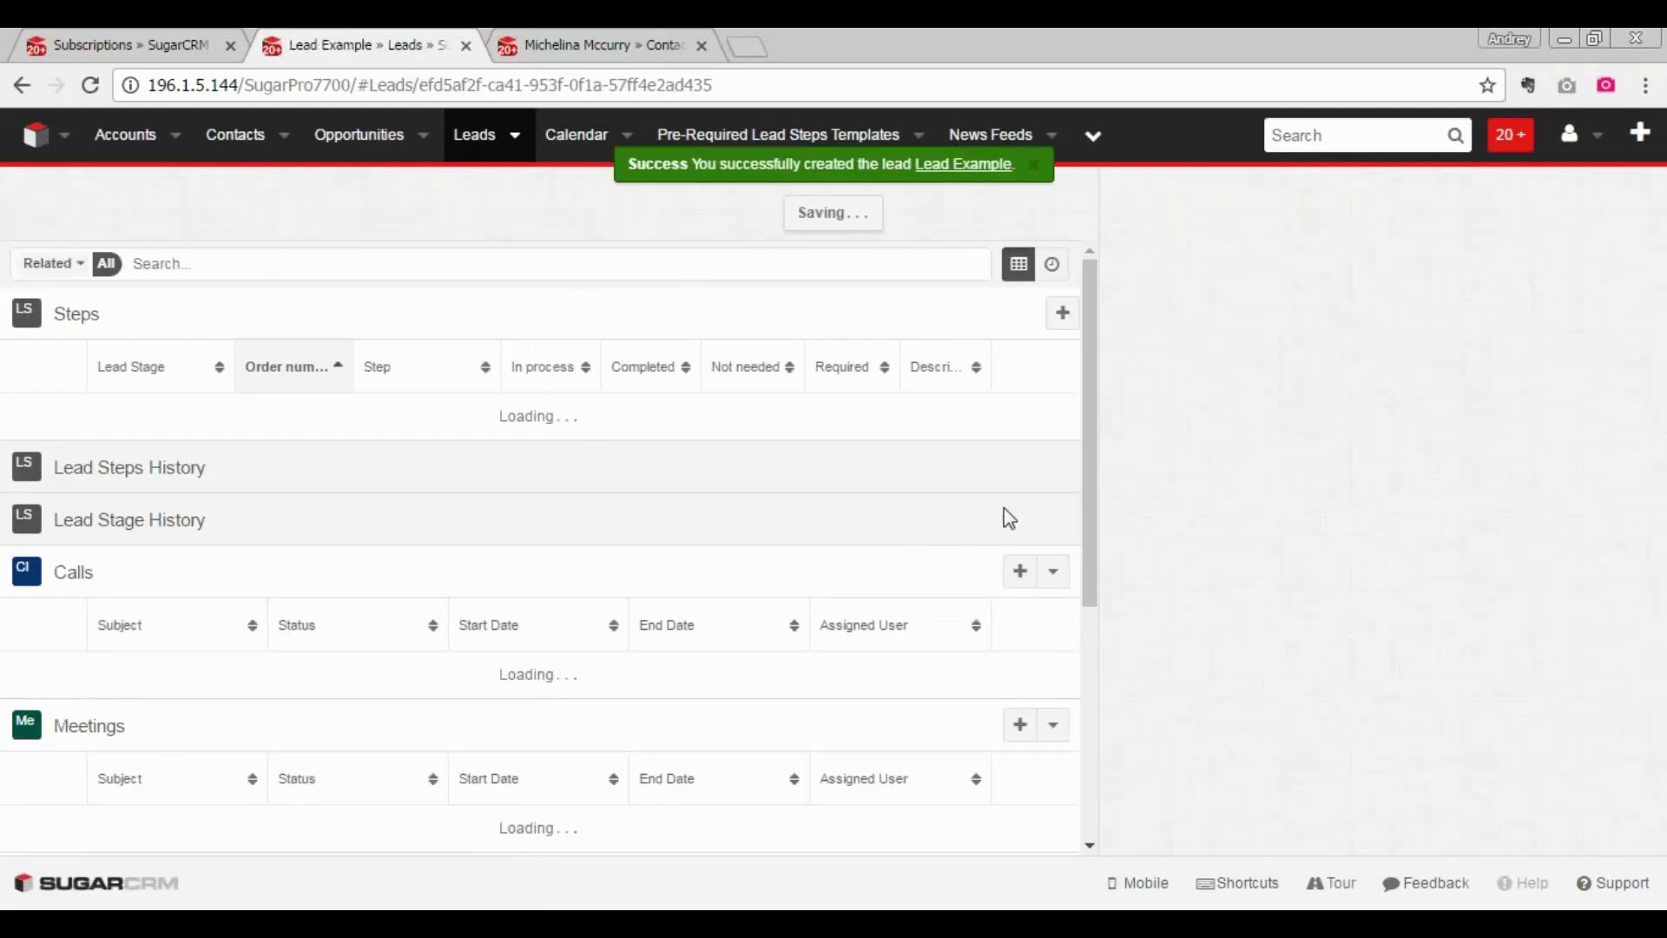
{"action": "scroll", "coordinate": [986, 252], "scroll_direction": "down", "scroll_amount": 10}
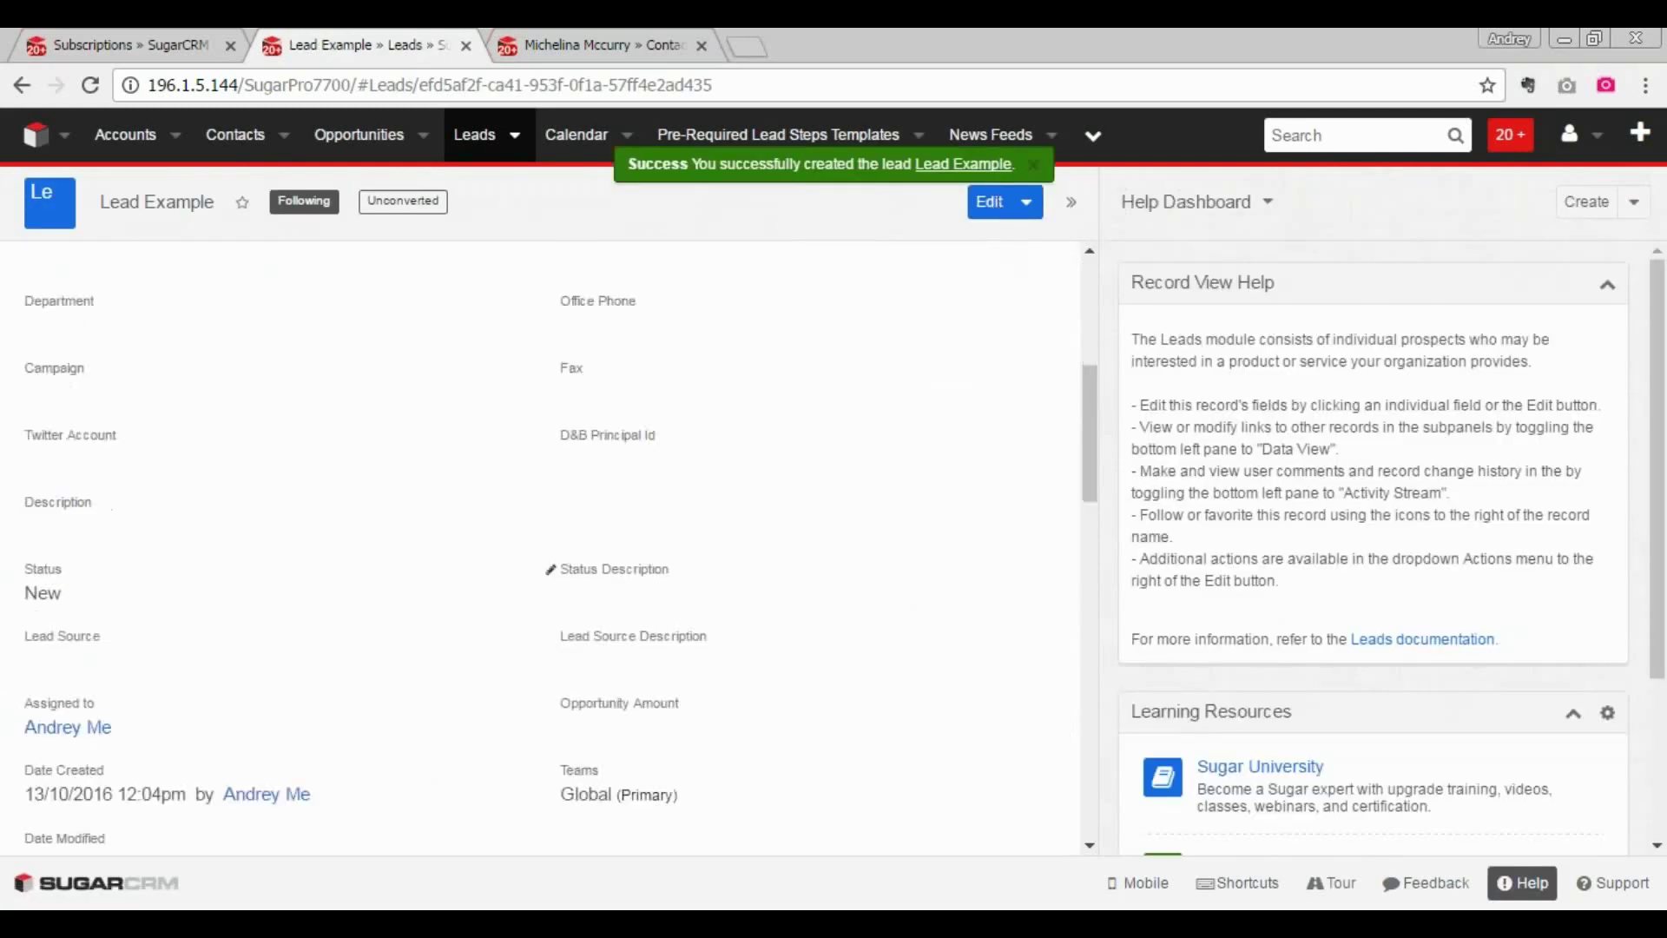
{"action": "scroll", "coordinate": [540, 555], "scroll_direction": "down", "scroll_amount": 10}
{"action": "mouse_move", "coordinate": [415, 477]}
{"action": "left_mouse_down"}
{"action": "mouse_move", "coordinate": [356, 476]}
{"action": "mouse_move", "coordinate": [45, 612]}
{"action": "left_mouse_up"}
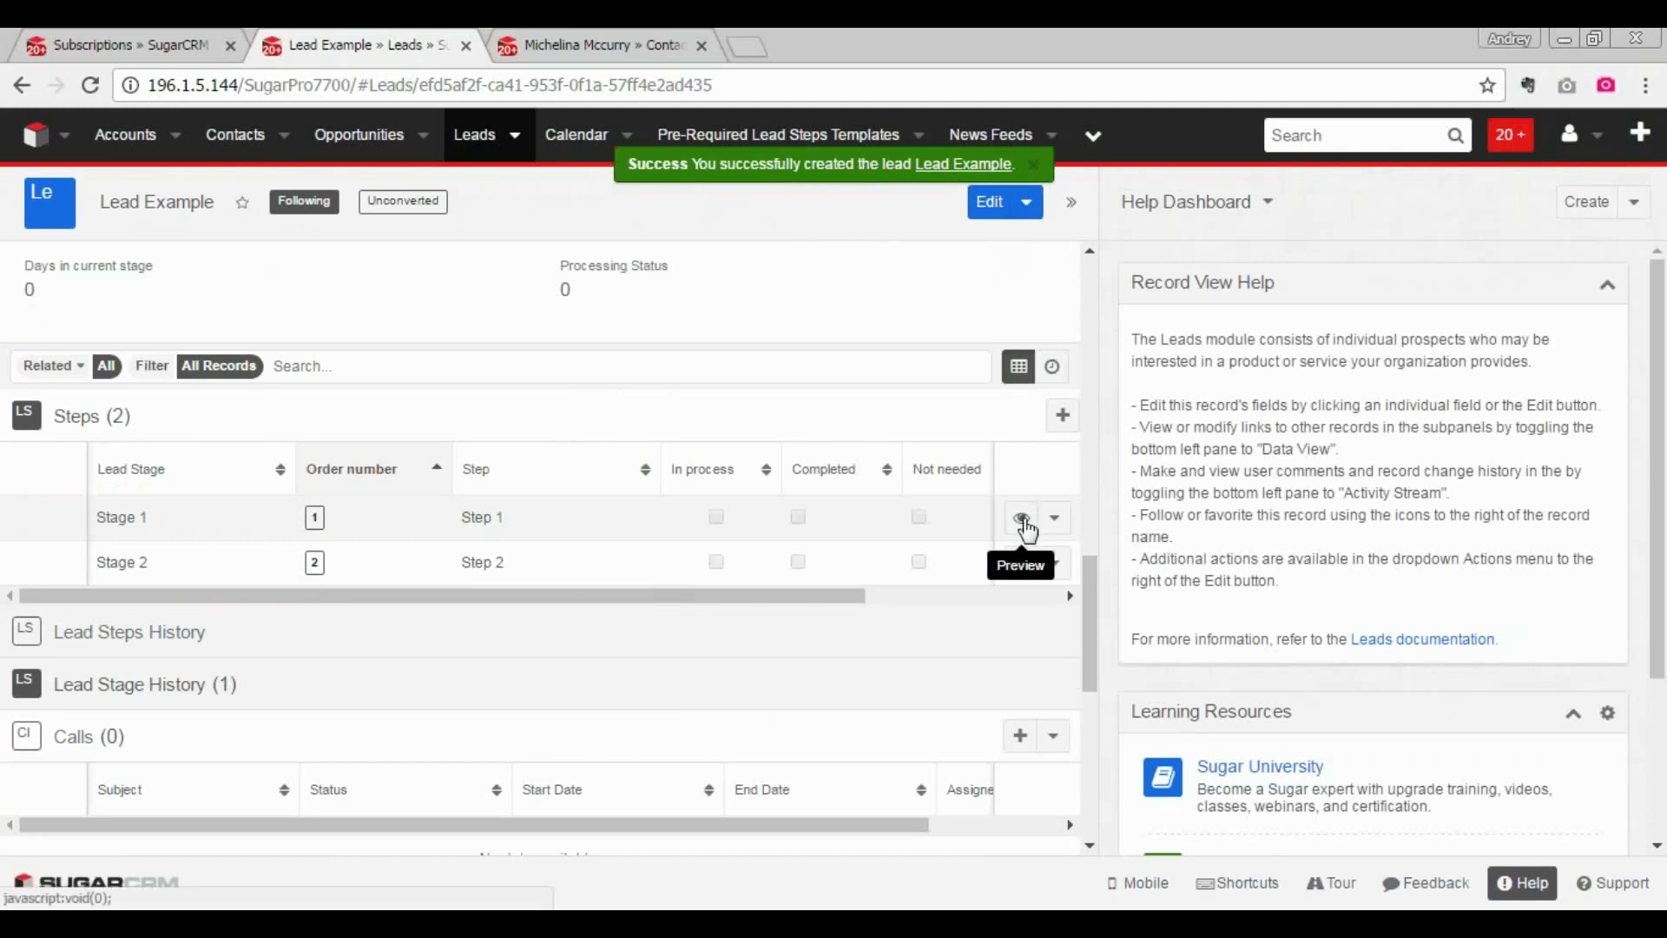
{"action": "left_click", "coordinate": [1346, 339], "text": "ctrl"}
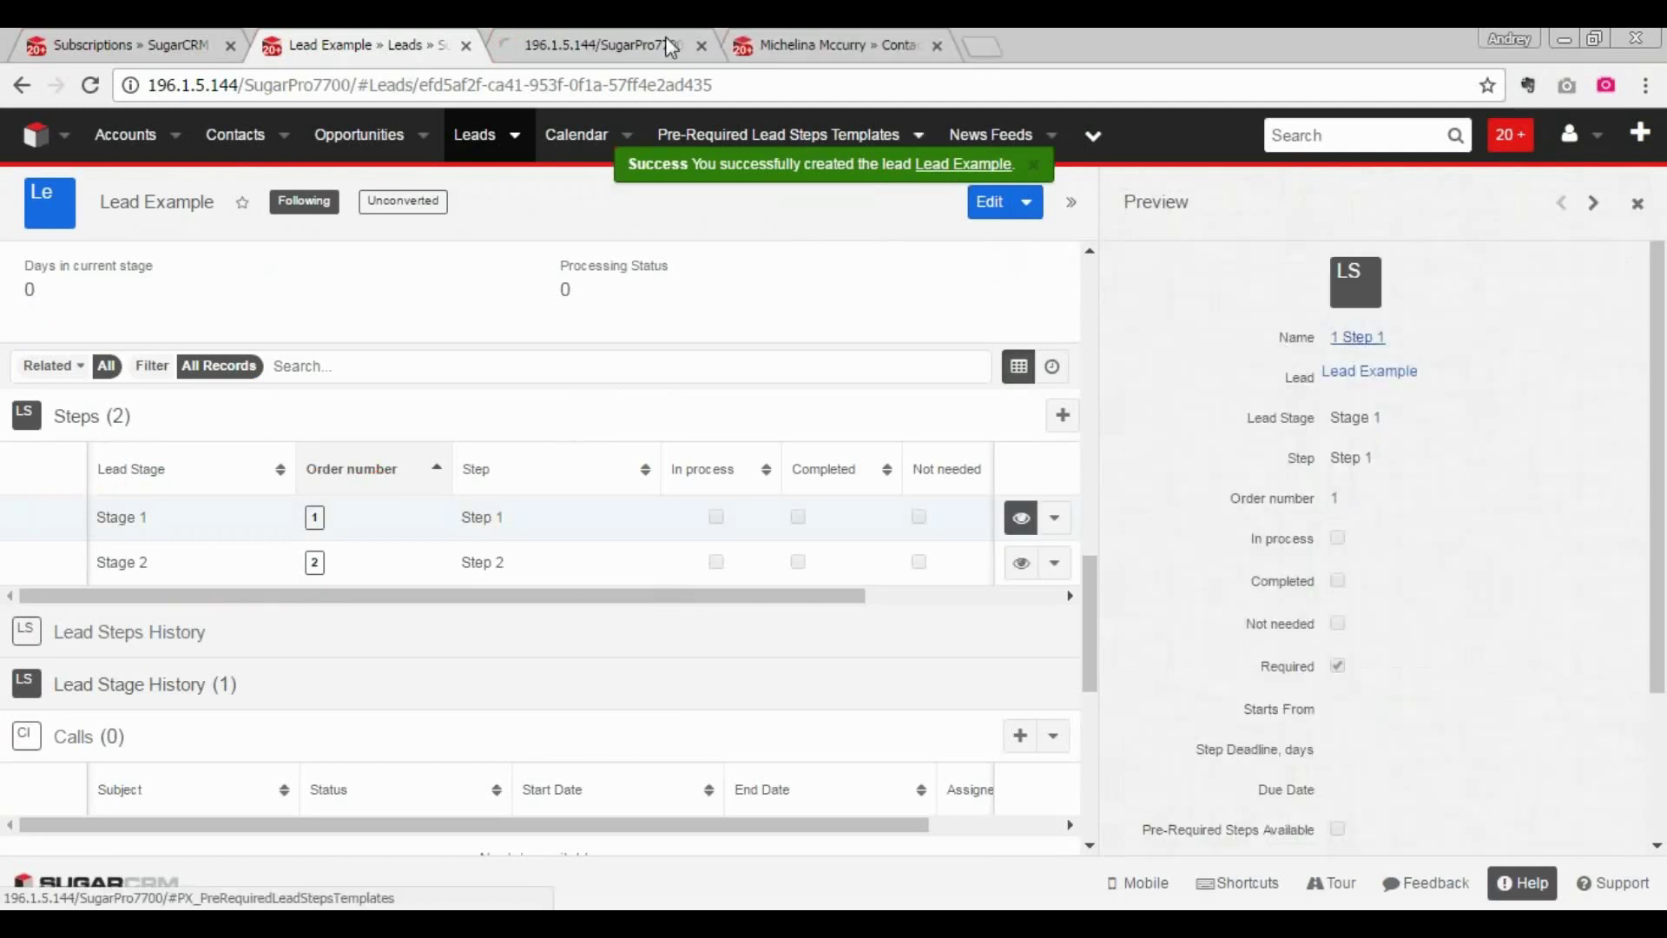
{"action": "key", "text": "ctrl+Tab"}
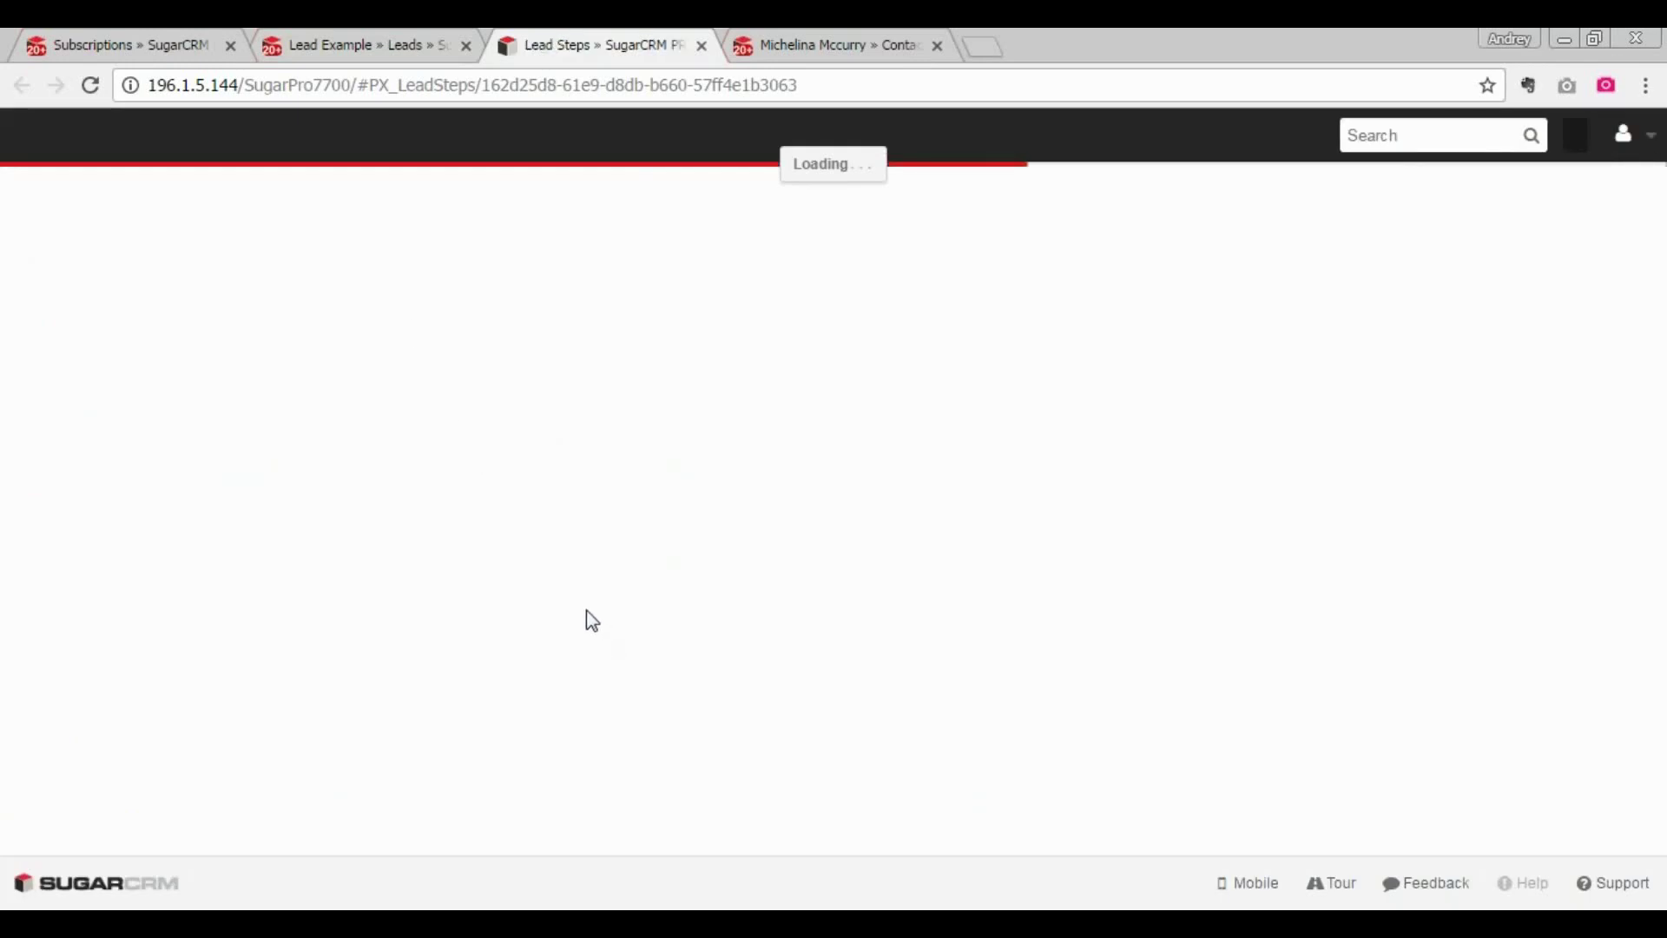
- Set Step 1's due date to 12/10/2016, save it, and reload the record
{"action": "left_click", "coordinate": [239, 647]}
{"action": "left_click", "coordinate": [197, 689]}
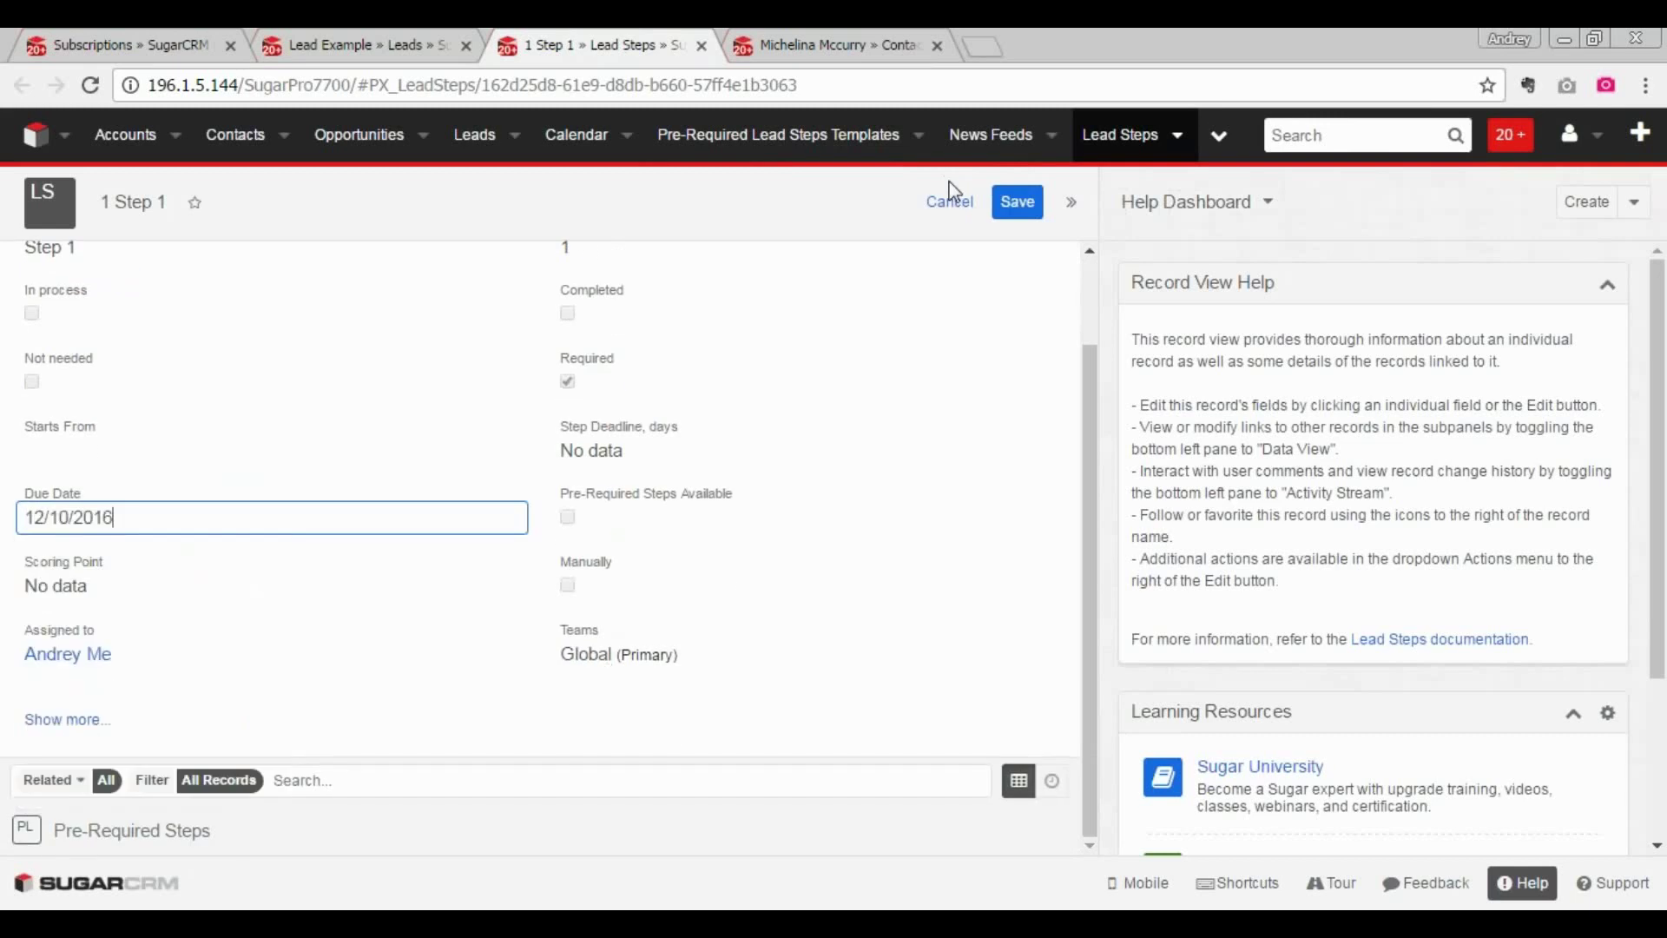
{"action": "left_click", "coordinate": [1016, 203]}
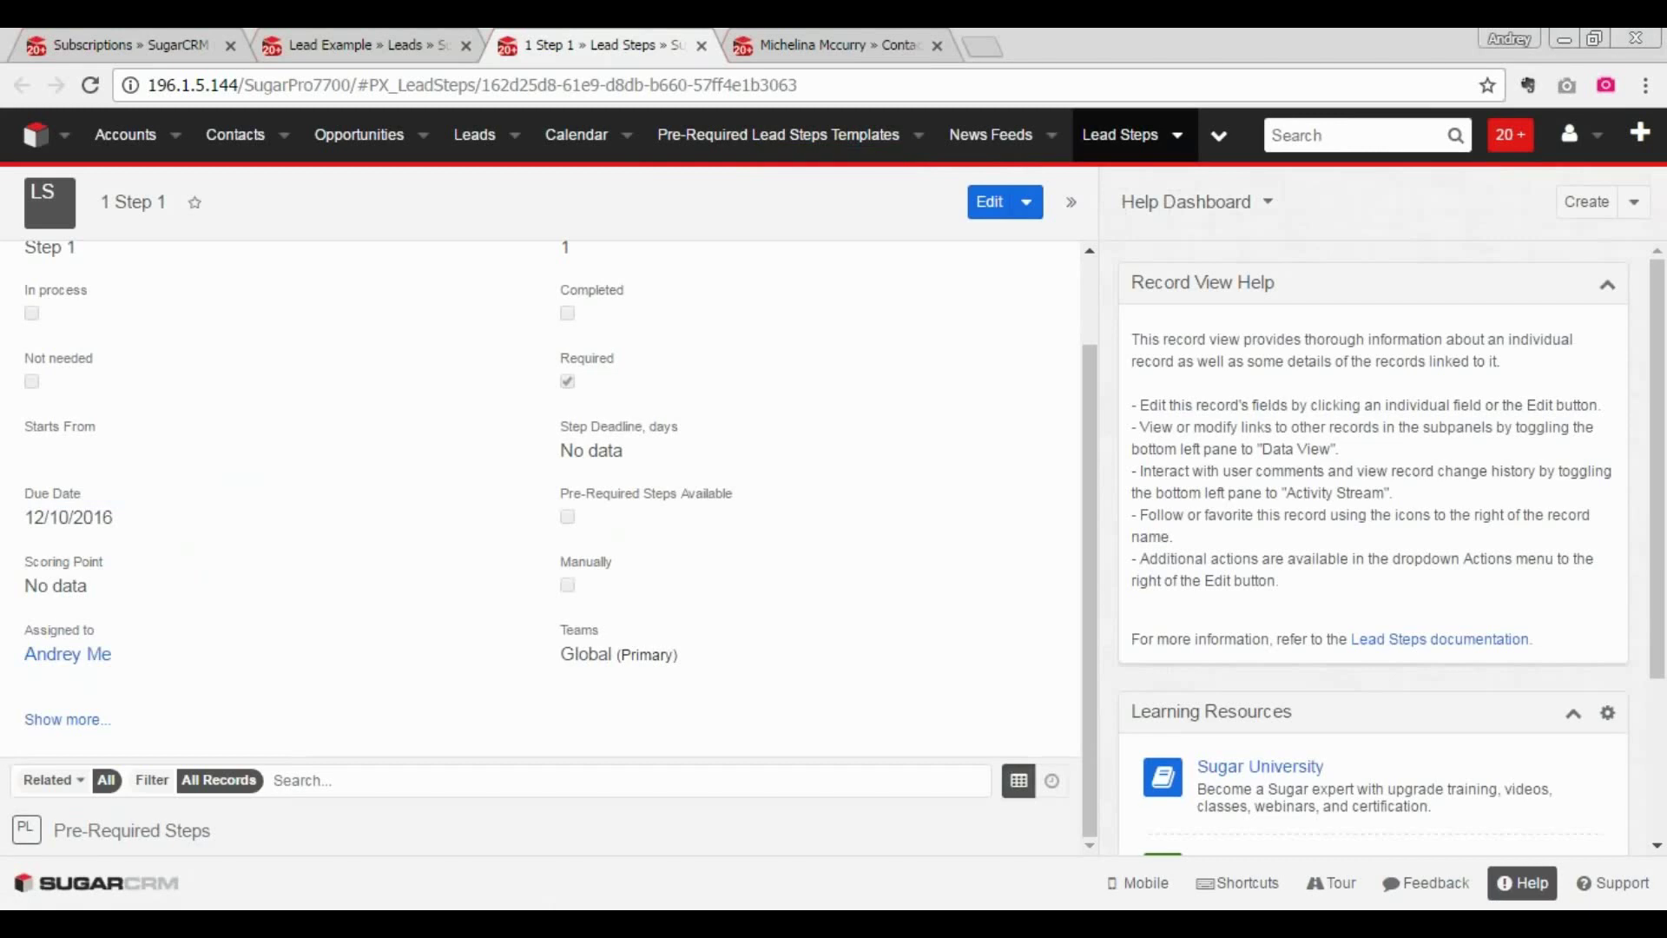
{"action": "left_click", "coordinate": [101, 83]}
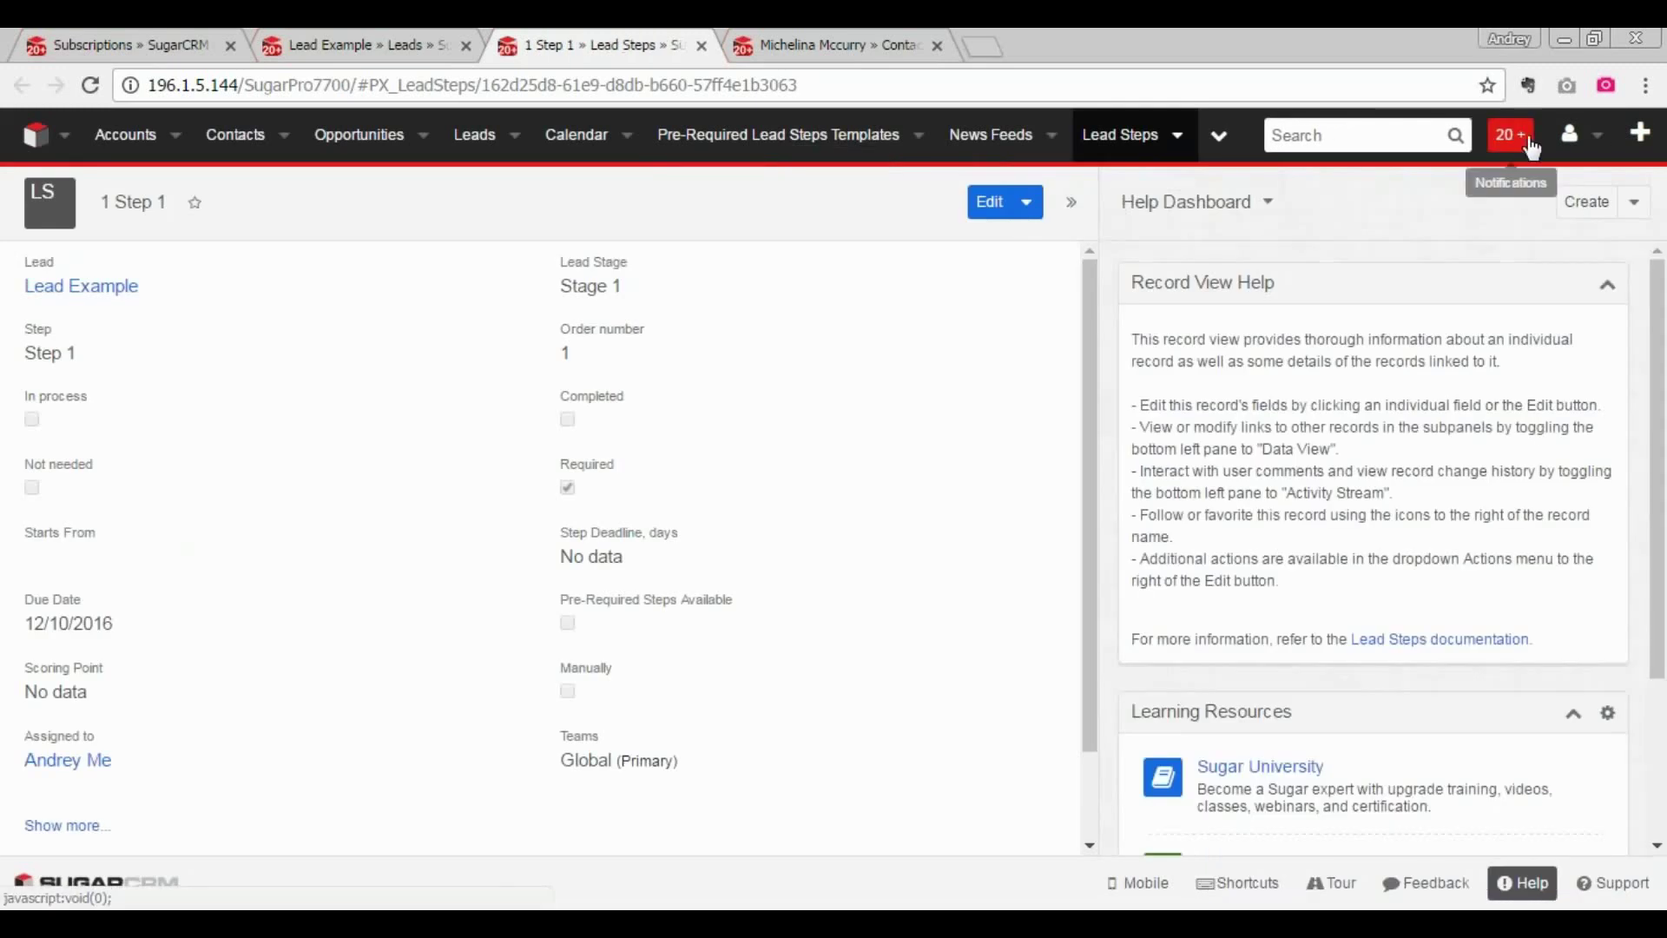
- Open and highlight the 'Step [1 Step 1] is Overdue' notification for Lead Example, then switch to Outlook
{"action": "left_click", "coordinate": [1512, 134]}
{"action": "left_click", "coordinate": [1422, 200]}
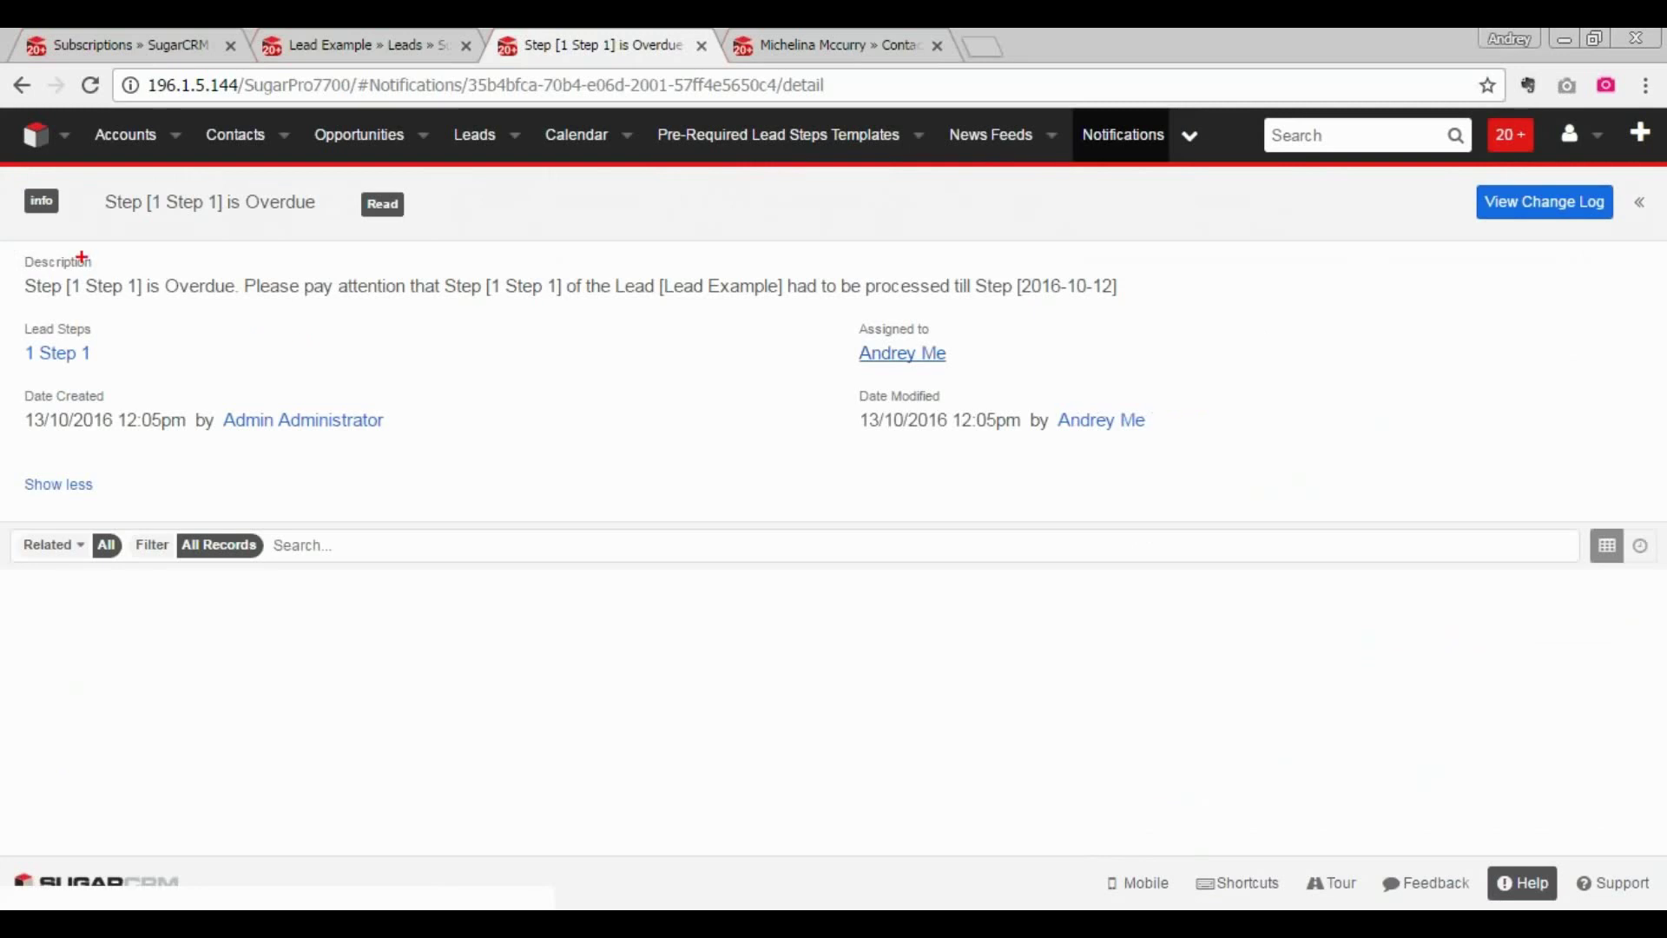
{"action": "mouse_move", "coordinate": [111, 263]}
{"action": "left_mouse_down"}
{"action": "mouse_move", "coordinate": [9, 291]}
{"action": "mouse_move", "coordinate": [34, 308]}
{"action": "mouse_move", "coordinate": [224, 319]}
{"action": "left_mouse_up"}
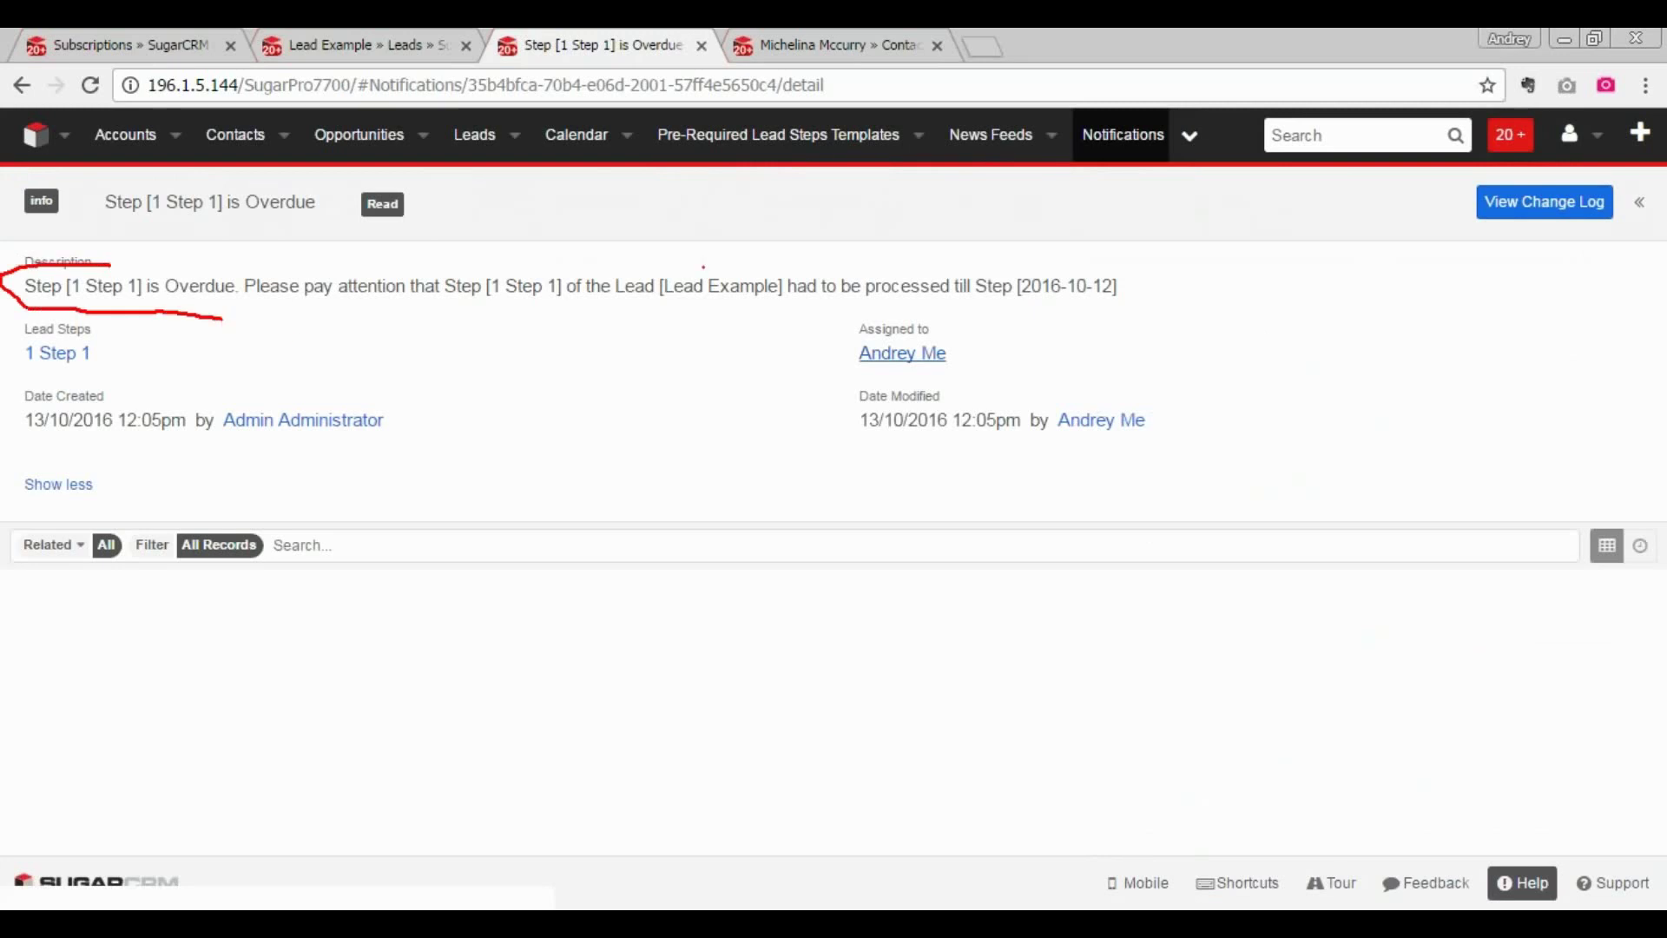
{"action": "mouse_move", "coordinate": [703, 266]}
{"action": "left_mouse_down"}
{"action": "mouse_move", "coordinate": [709, 317]}
{"action": "mouse_move", "coordinate": [728, 316]}
{"action": "left_mouse_up"}
{"action": "mouse_move", "coordinate": [224, 270]}
{"action": "left_mouse_down"}
{"action": "mouse_move", "coordinate": [213, 287]}
{"action": "mouse_move", "coordinate": [139, 264]}
{"action": "mouse_move", "coordinate": [261, 299]}
{"action": "left_mouse_up"}
{"action": "key", "text": "Escape"}
{"action": "key", "text": "alt+Tab"}
{"action": "key", "text": "alt+Tab"}
{"action": "key", "text": "alt+Tab"}
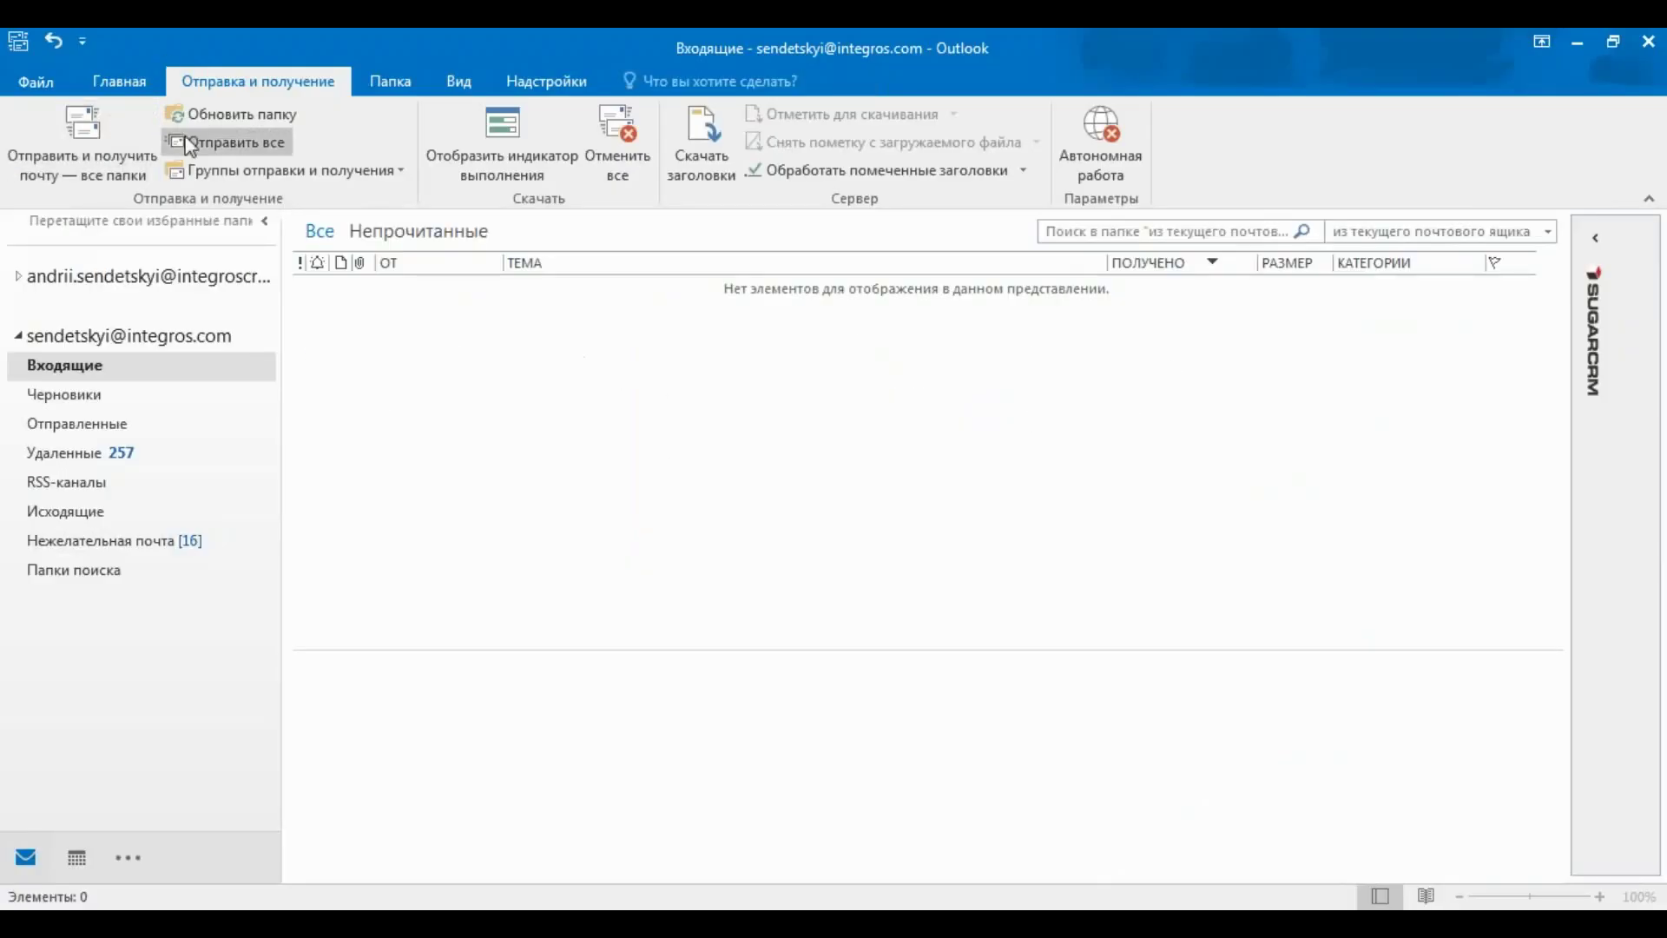
- Fetch mail and read SugarCRM's 'Step [1 Step 1] is Overdue' email, then return to the browser
{"action": "left_click", "coordinate": [54, 165]}
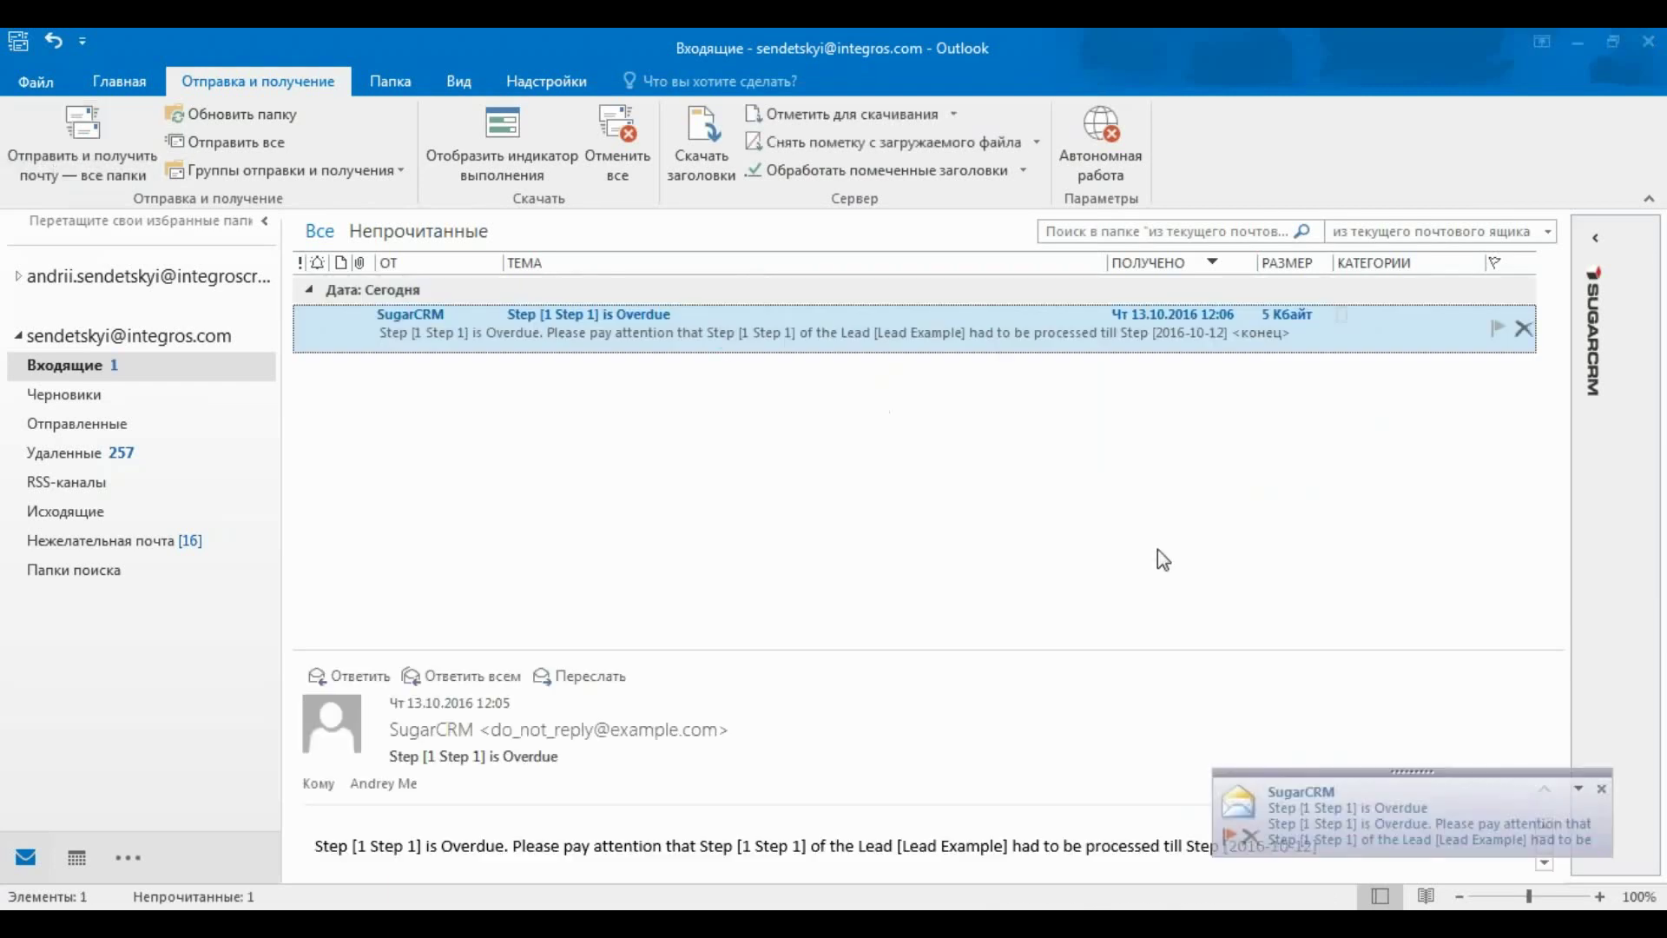
{"action": "key", "text": "Return"}
{"action": "mouse_move", "coordinate": [25, 284]}
{"action": "left_mouse_down"}
{"action": "mouse_move", "coordinate": [253, 285]}
{"action": "mouse_move", "coordinate": [122, 247]}
{"action": "mouse_move", "coordinate": [52, 251]}
{"action": "mouse_move", "coordinate": [19, 274]}
{"action": "left_mouse_up"}
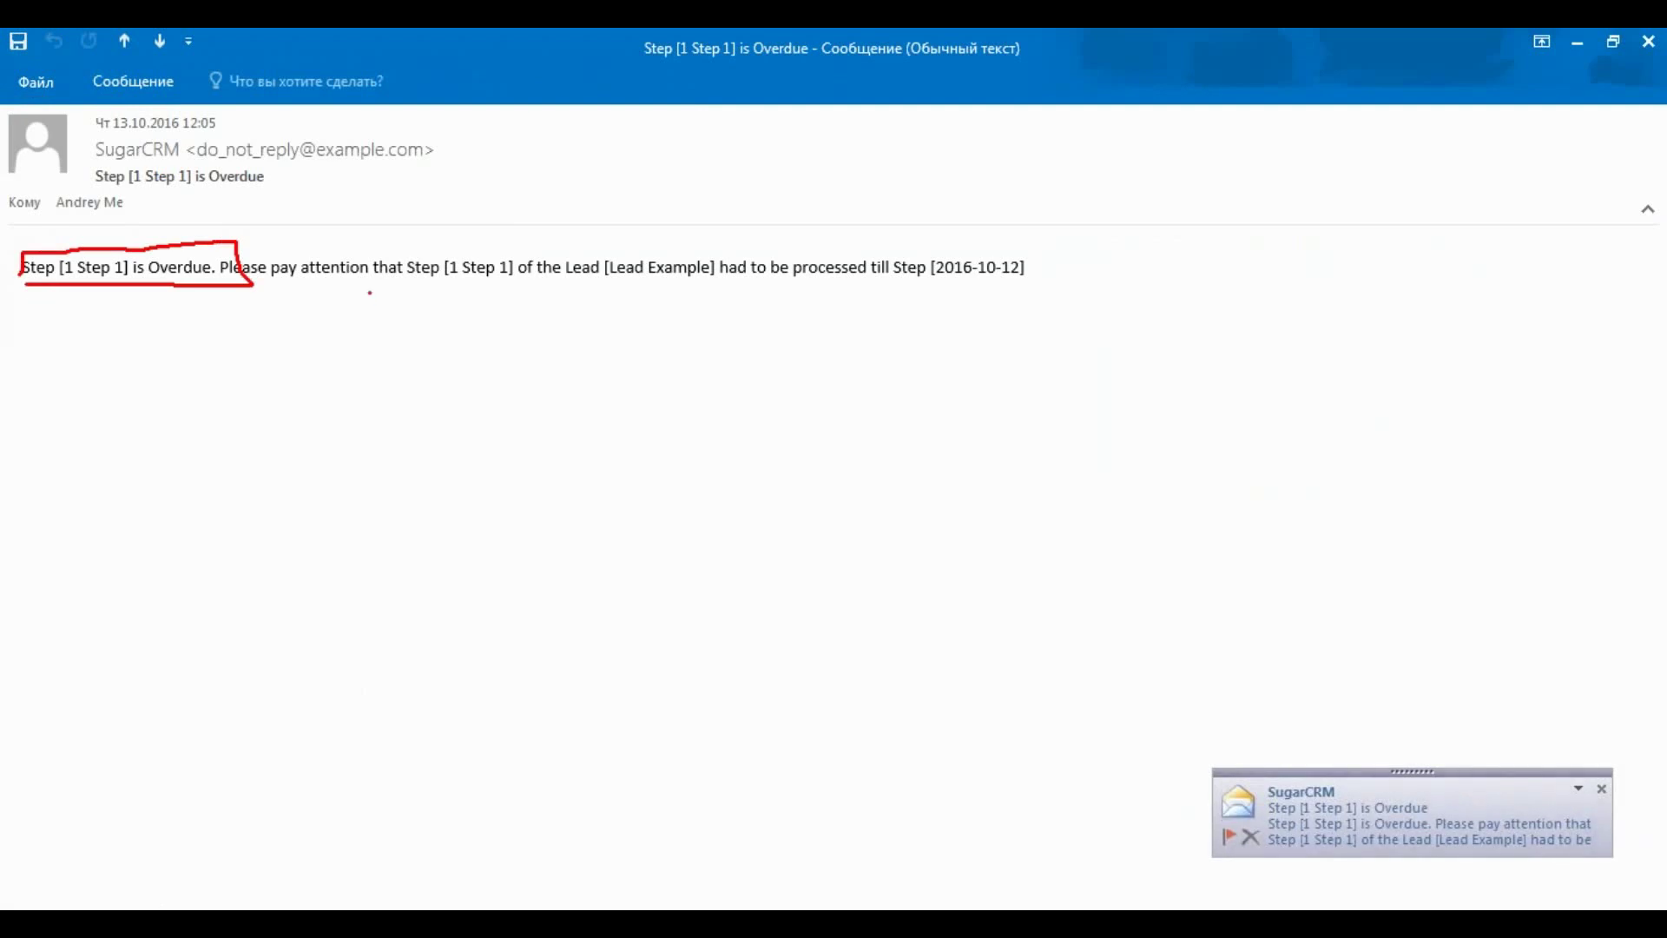
{"action": "mouse_move", "coordinate": [368, 292]}
{"action": "left_mouse_down"}
{"action": "mouse_move", "coordinate": [1144, 279]}
{"action": "mouse_move", "coordinate": [1132, 237]}
{"action": "left_mouse_up"}
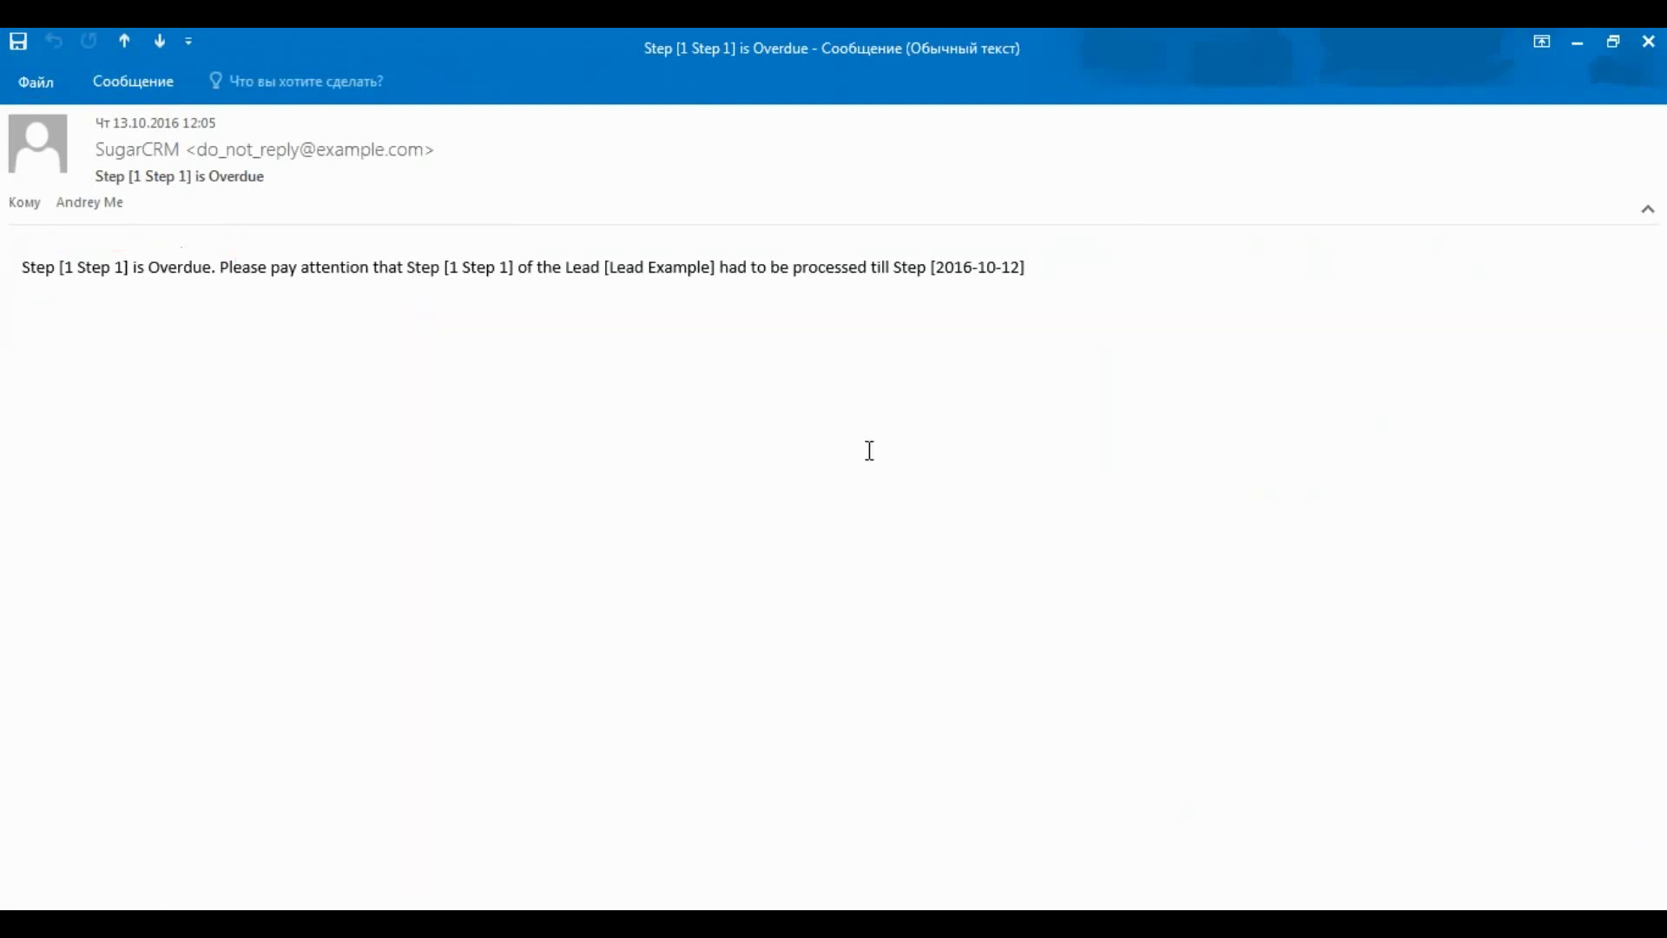
{"action": "key", "text": "Escape"}
{"action": "key", "text": "alt+Tab"}
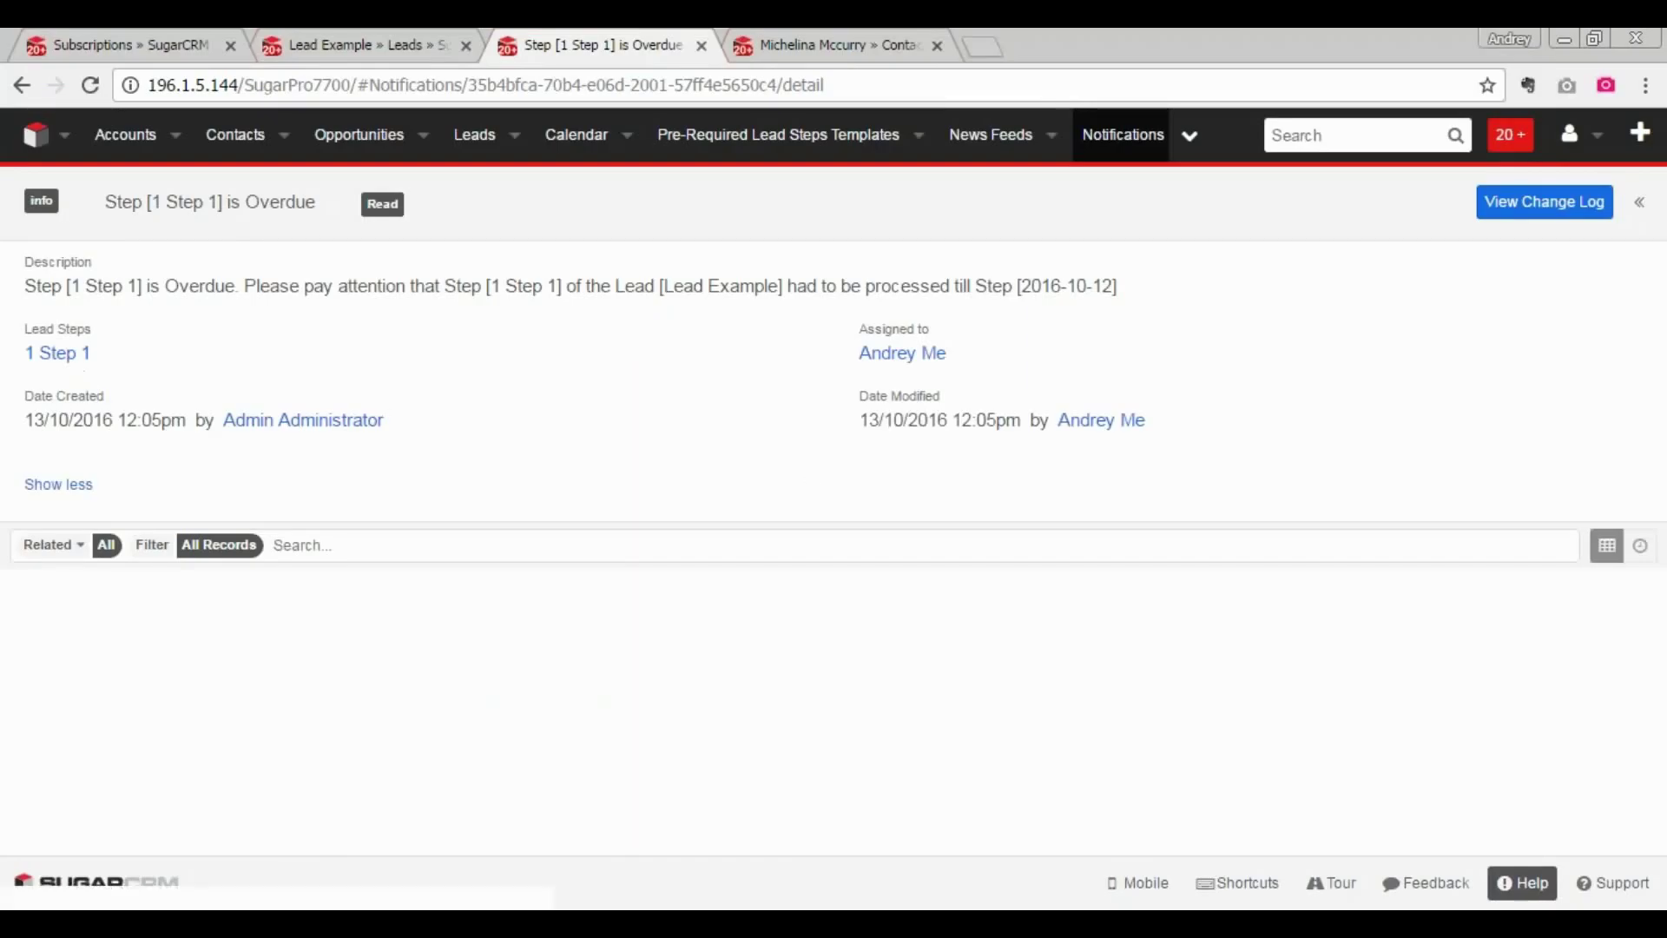
- Close the overdue notification tab, return to the contact, minimize the phone mirror, and check Slack
{"action": "left_click", "coordinate": [702, 45]}
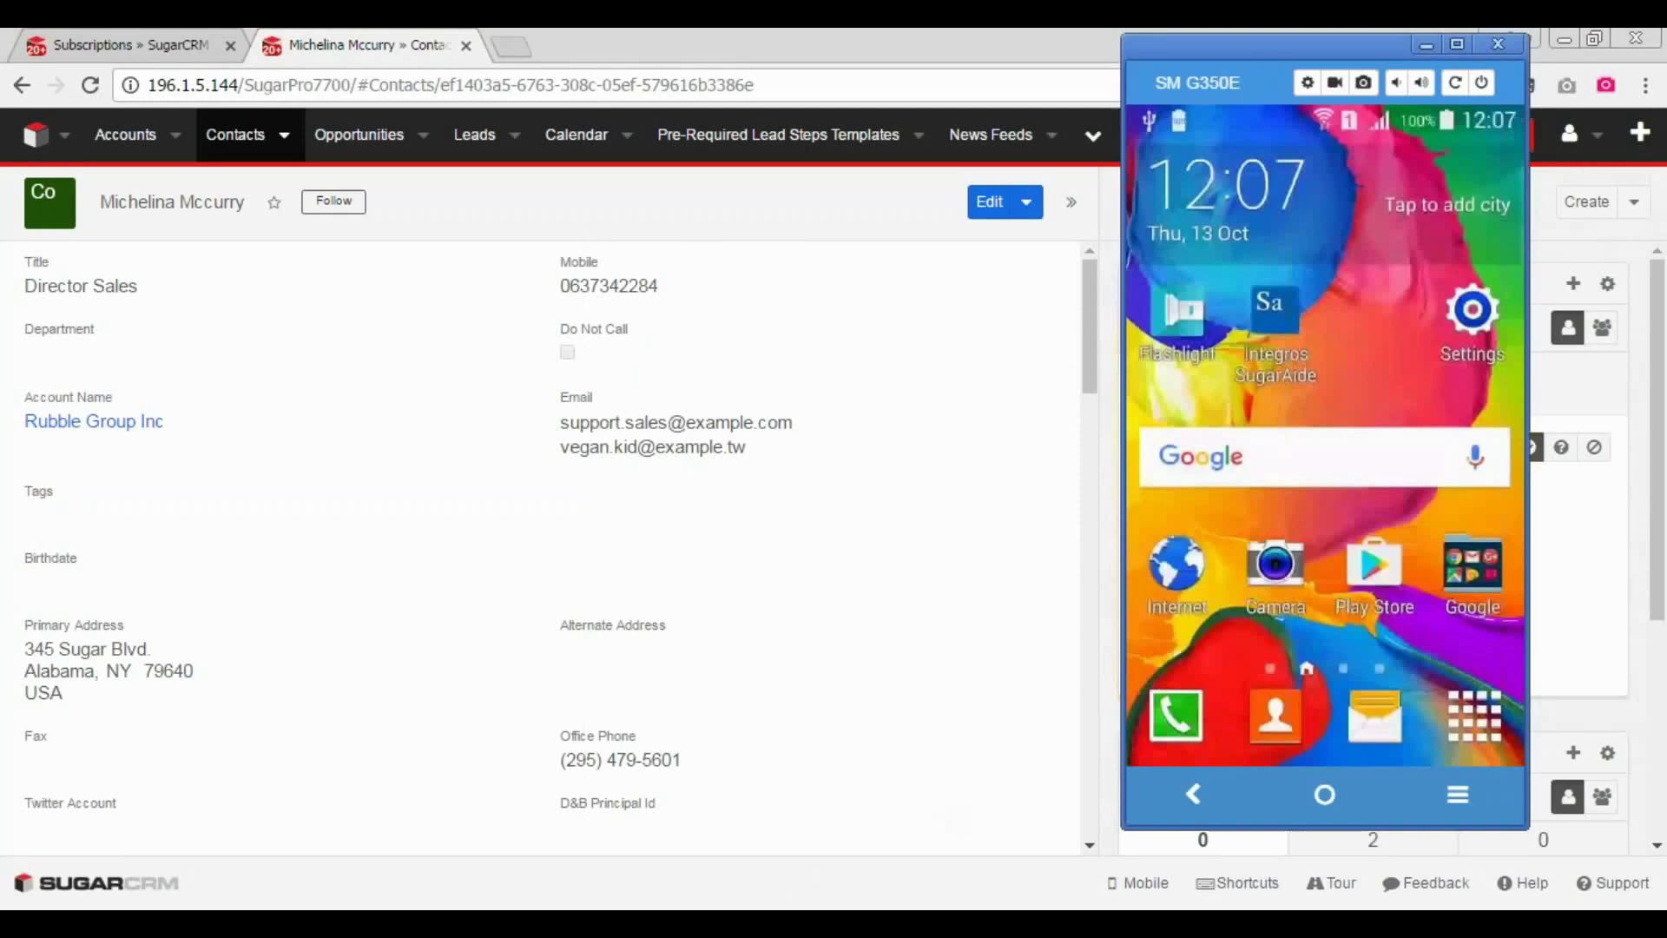
{"action": "key", "text": "alt+Tab"}
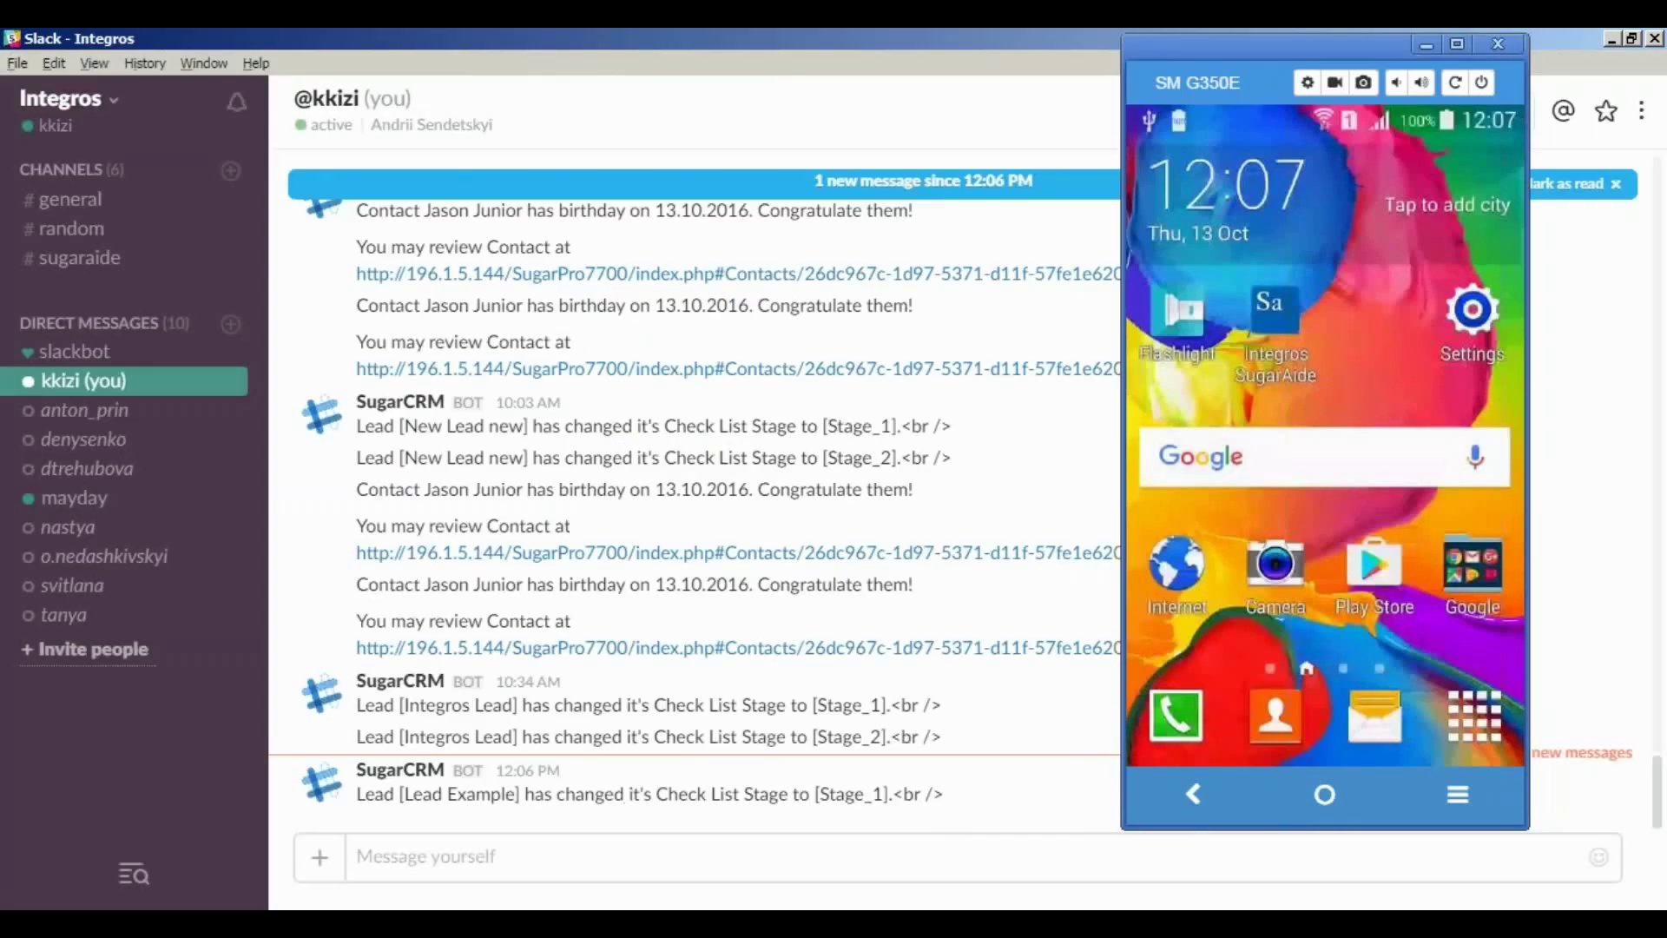
{"action": "left_click", "coordinate": [1424, 40]}
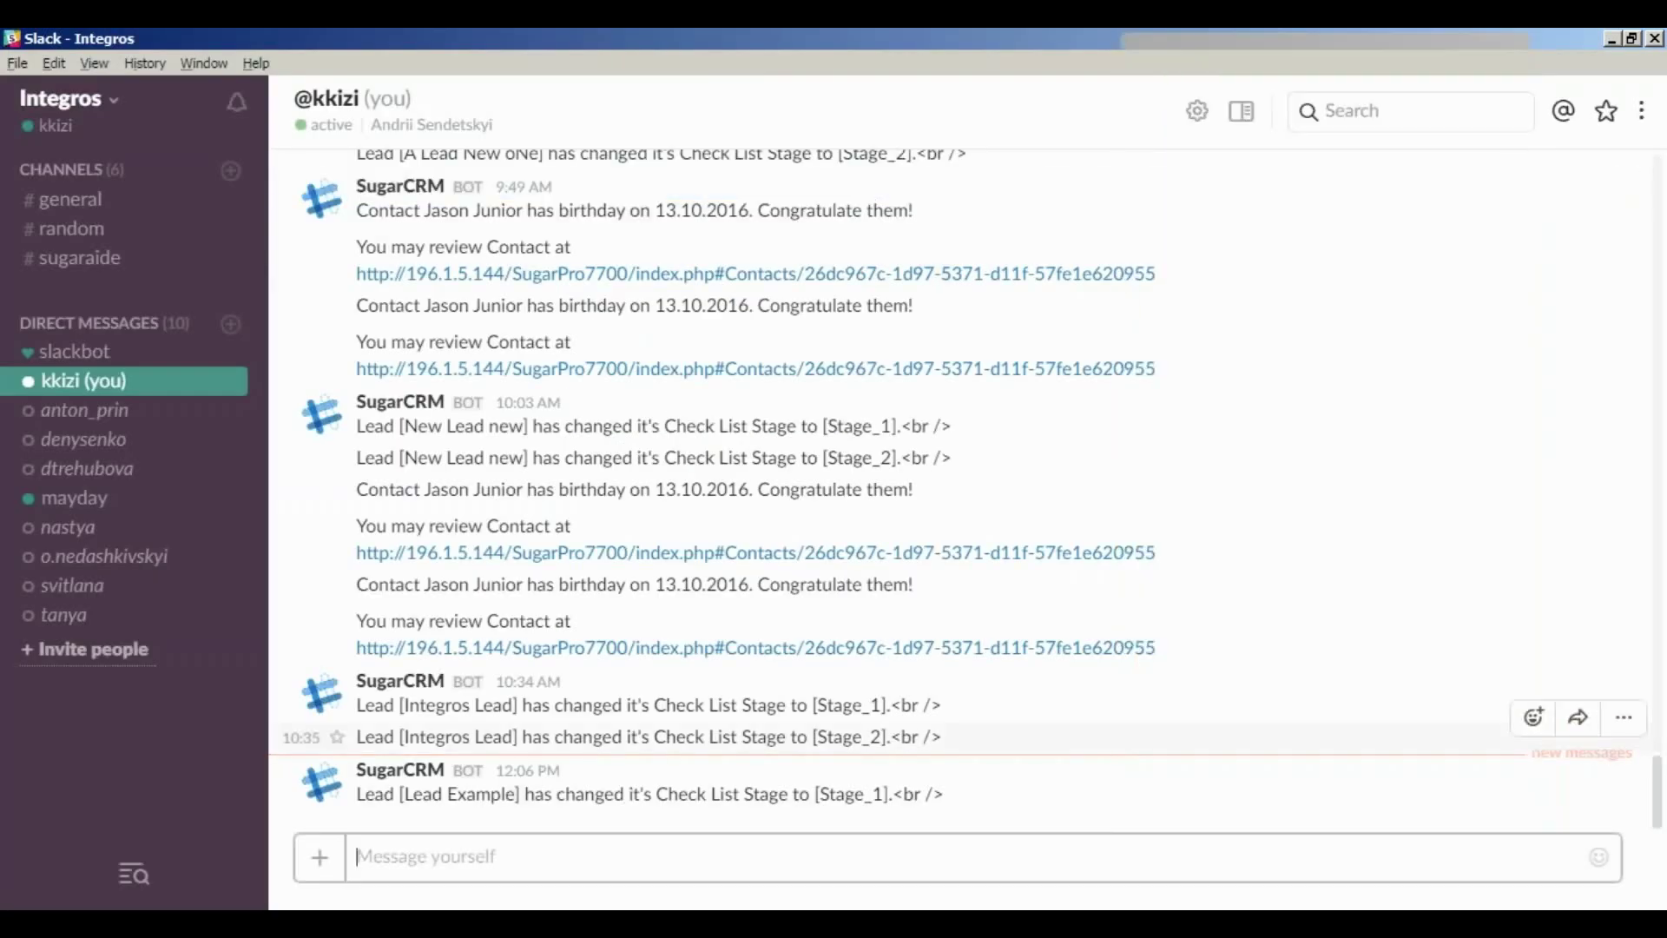
{"action": "key", "text": "alt+Tab"}
{"action": "key", "text": "alt+Tab"}
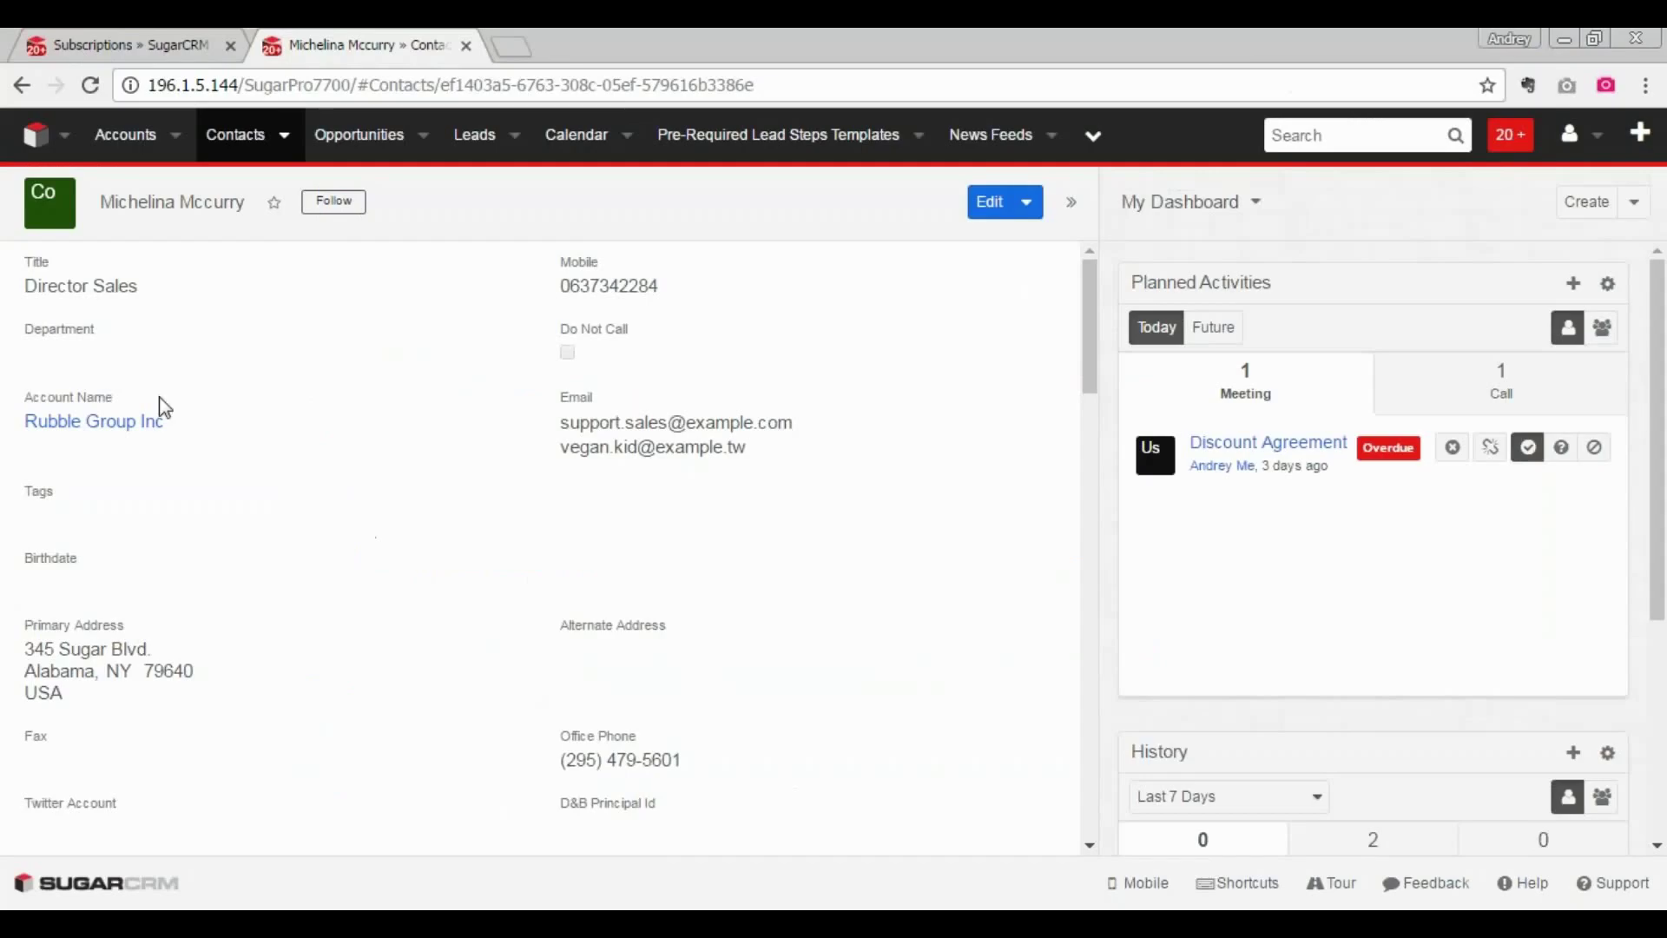
- Open Subscriptions and highlight the Stage feed subscription whose delivery channel is Slack
{"action": "left_click", "coordinate": [134, 46]}
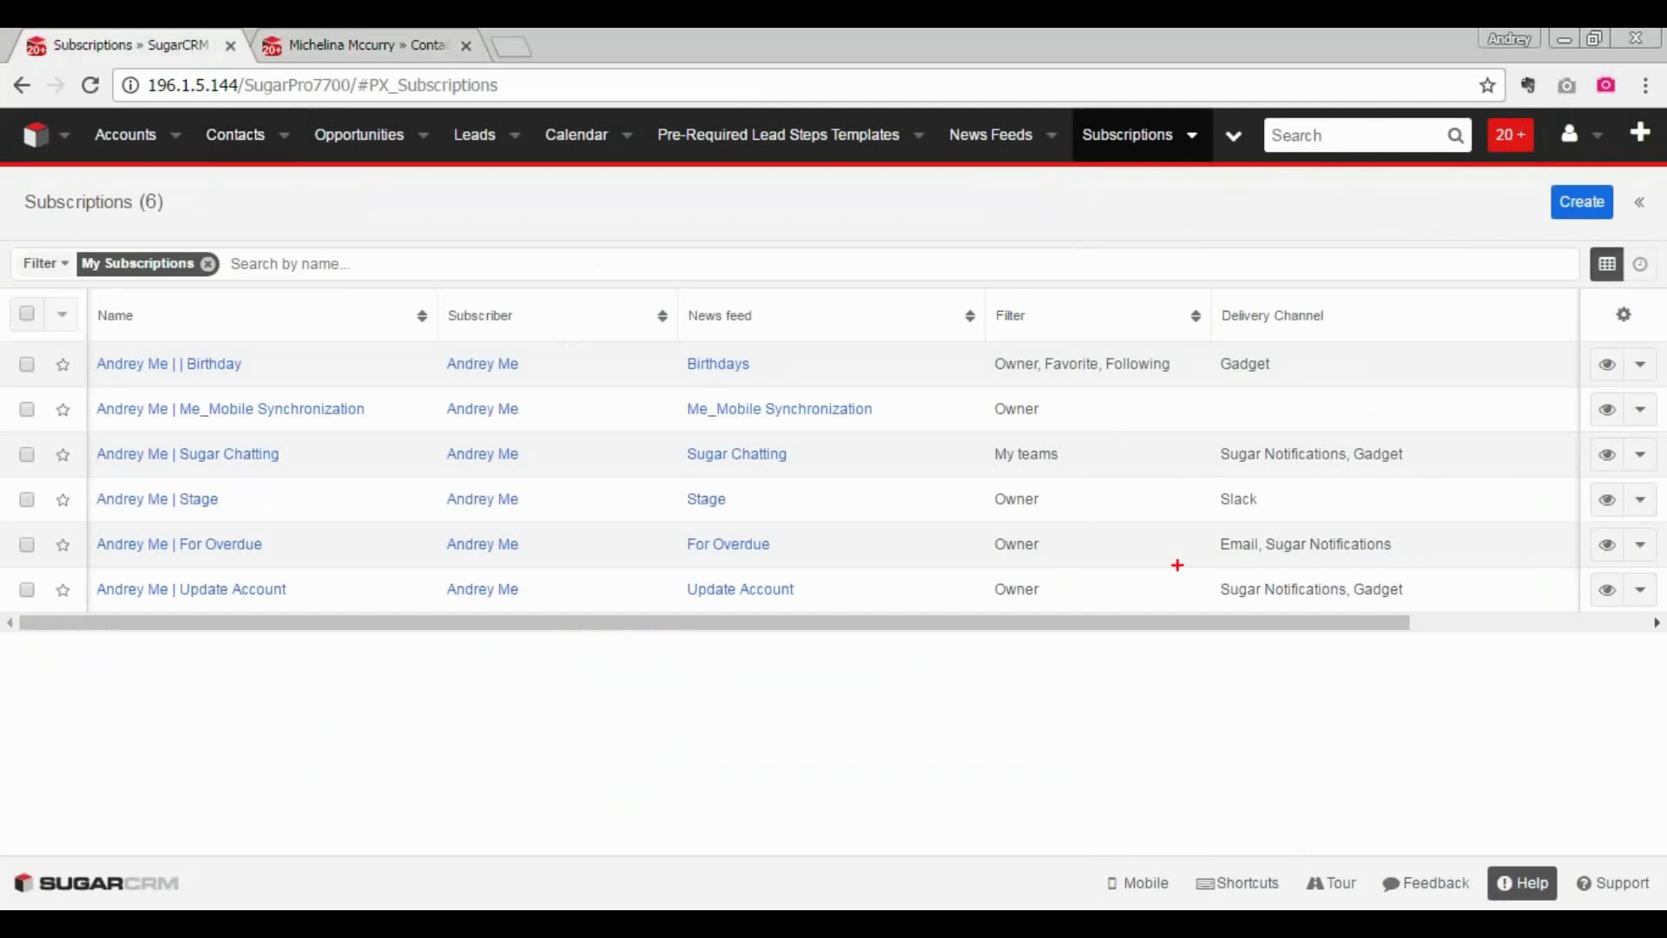
{"action": "mouse_move", "coordinate": [1292, 488]}
{"action": "left_mouse_down"}
{"action": "mouse_move", "coordinate": [242, 453]}
{"action": "mouse_move", "coordinate": [54, 514]}
{"action": "mouse_move", "coordinate": [995, 560]}
{"action": "mouse_move", "coordinate": [1279, 514]}
{"action": "mouse_move", "coordinate": [1289, 489]}
{"action": "left_mouse_up"}
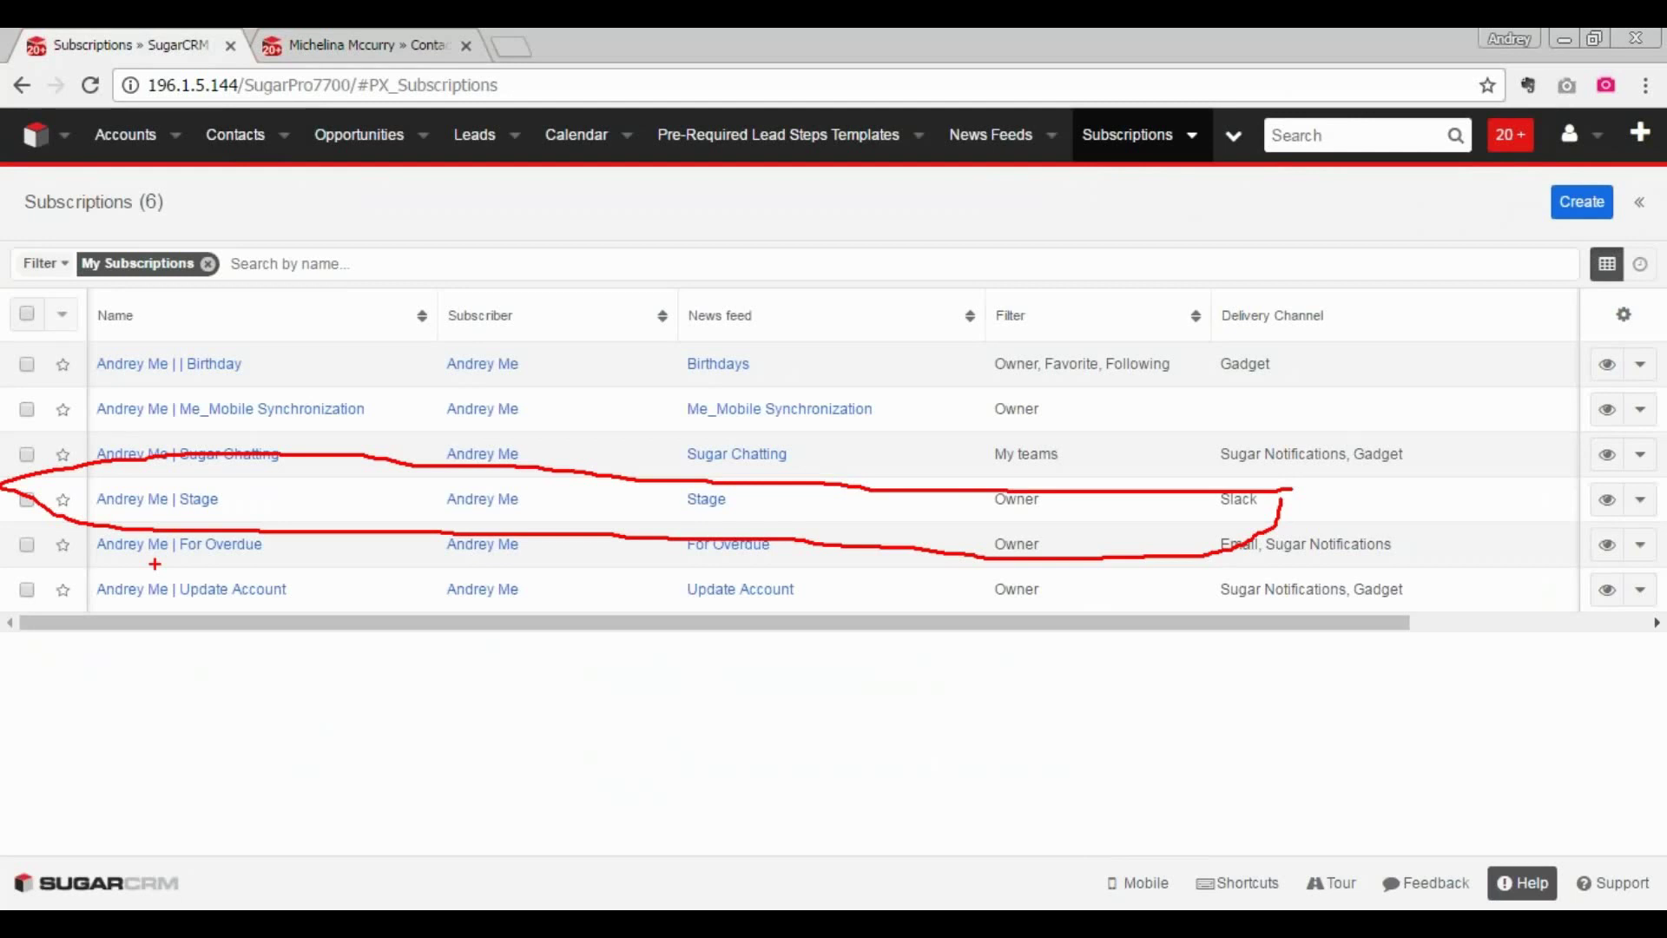
{"action": "key", "text": "Escape"}
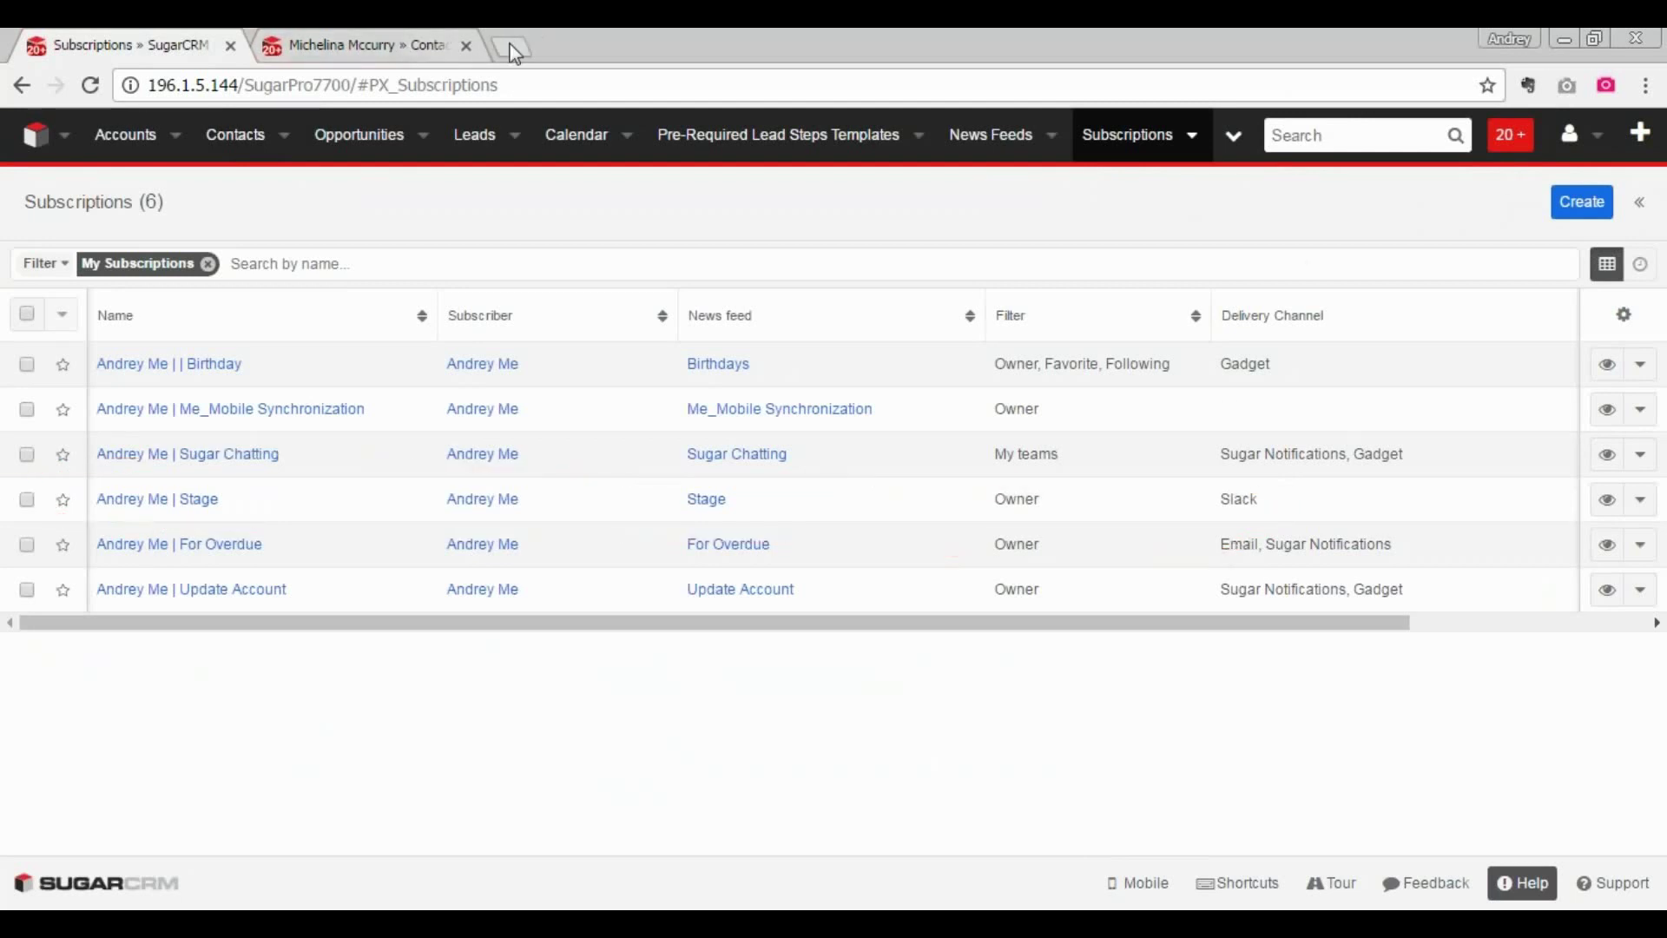
- Open Lead Example and mark its Stage 1 step, Step 1, as completed
{"action": "left_click", "coordinate": [519, 143]}
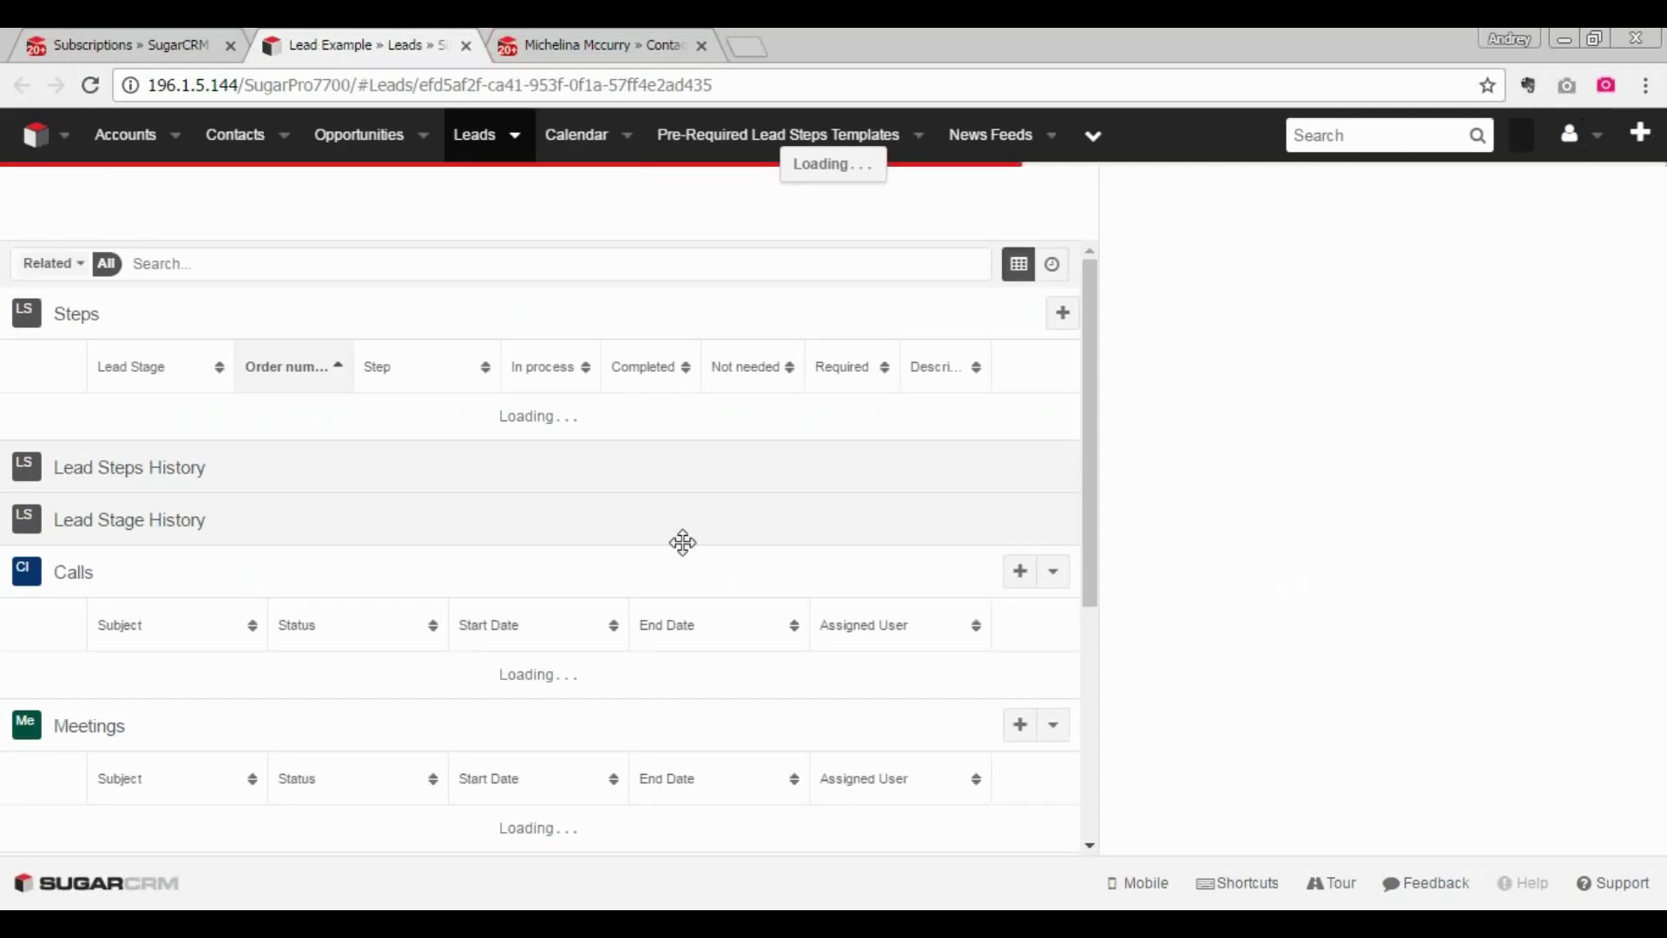
{"action": "scroll", "coordinate": [694, 646], "scroll_direction": "down", "scroll_amount": 5}
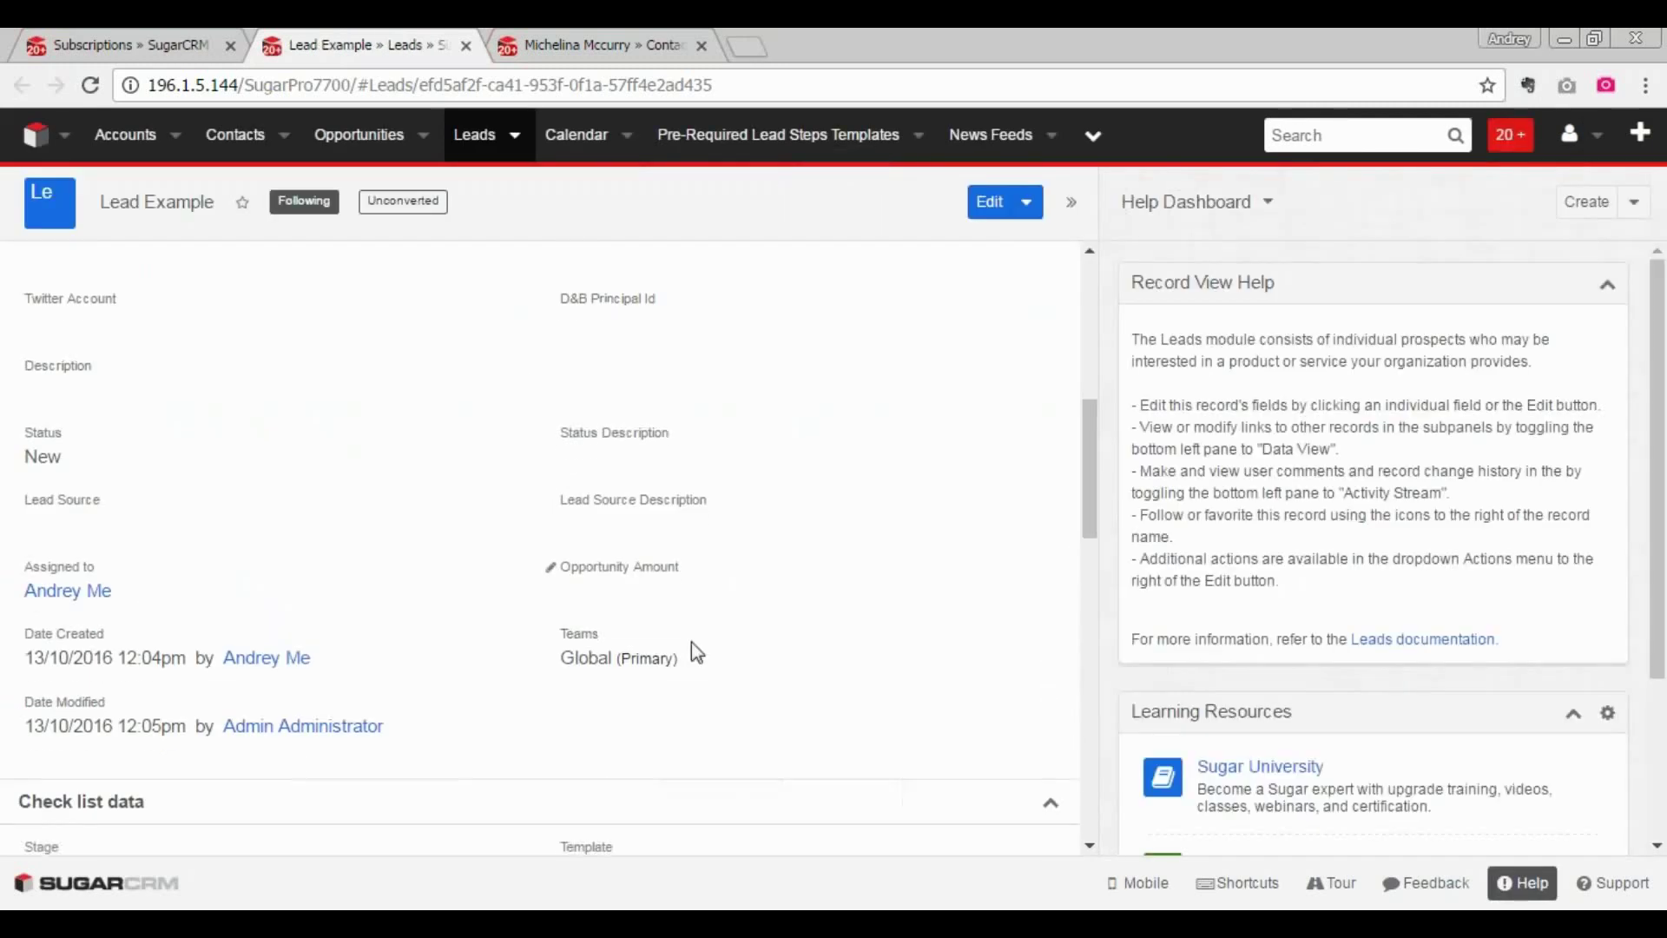
{"action": "scroll", "coordinate": [690, 640], "scroll_direction": "down", "scroll_amount": 7}
{"action": "left_click", "coordinate": [1053, 639]}
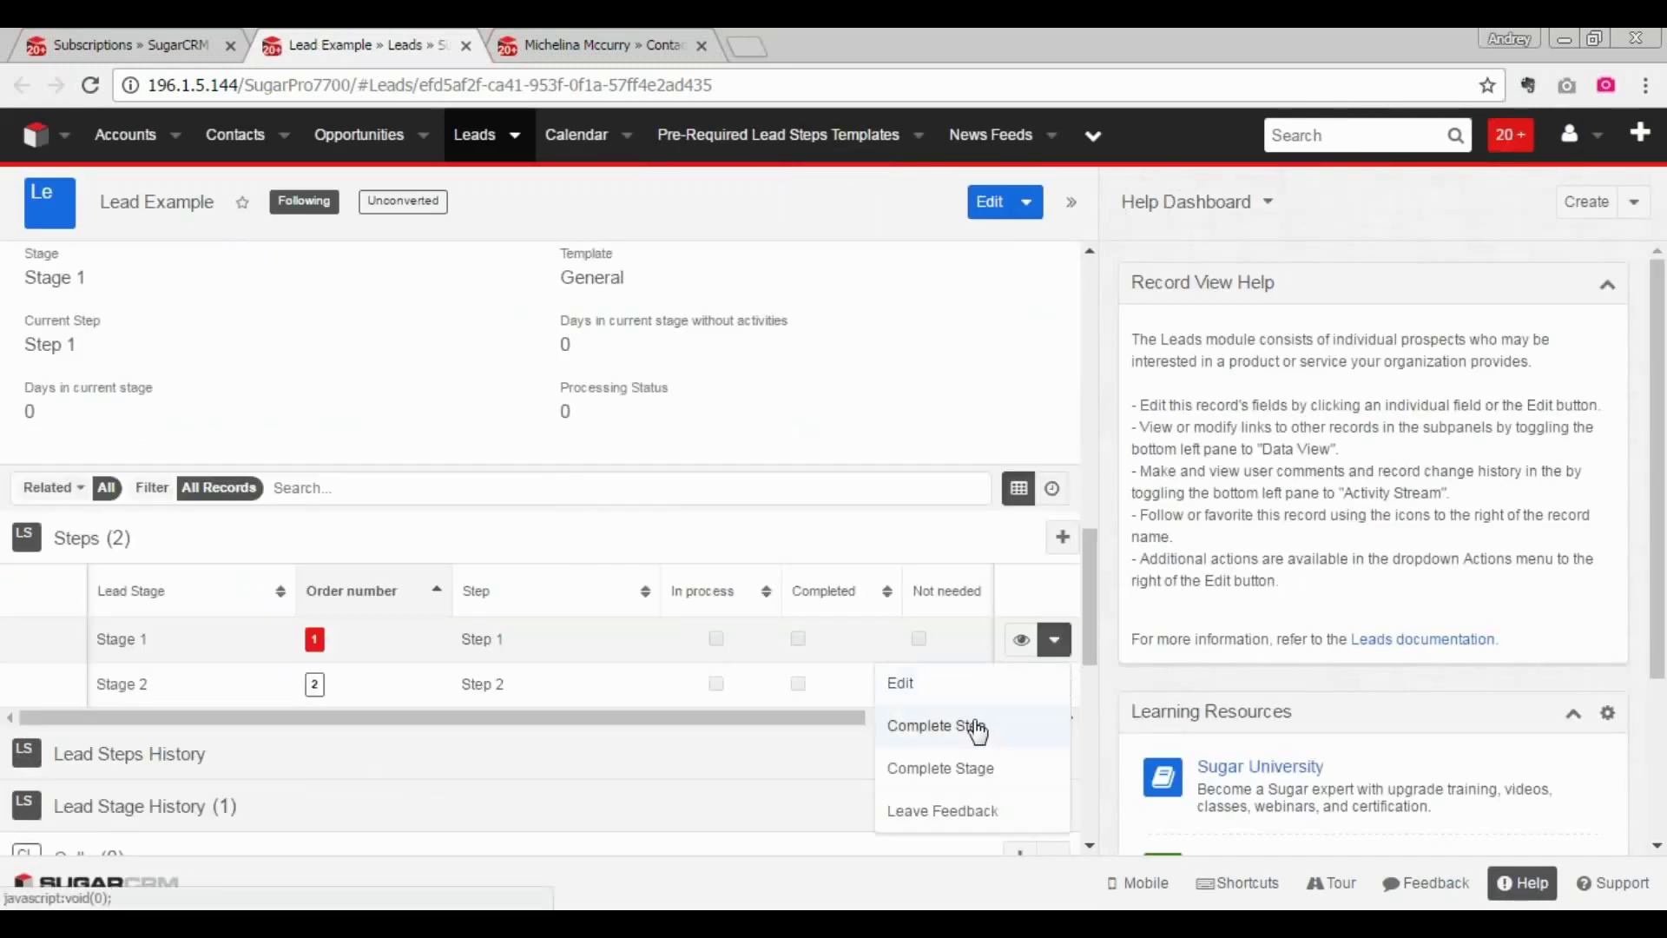
{"action": "left_click", "coordinate": [977, 730]}
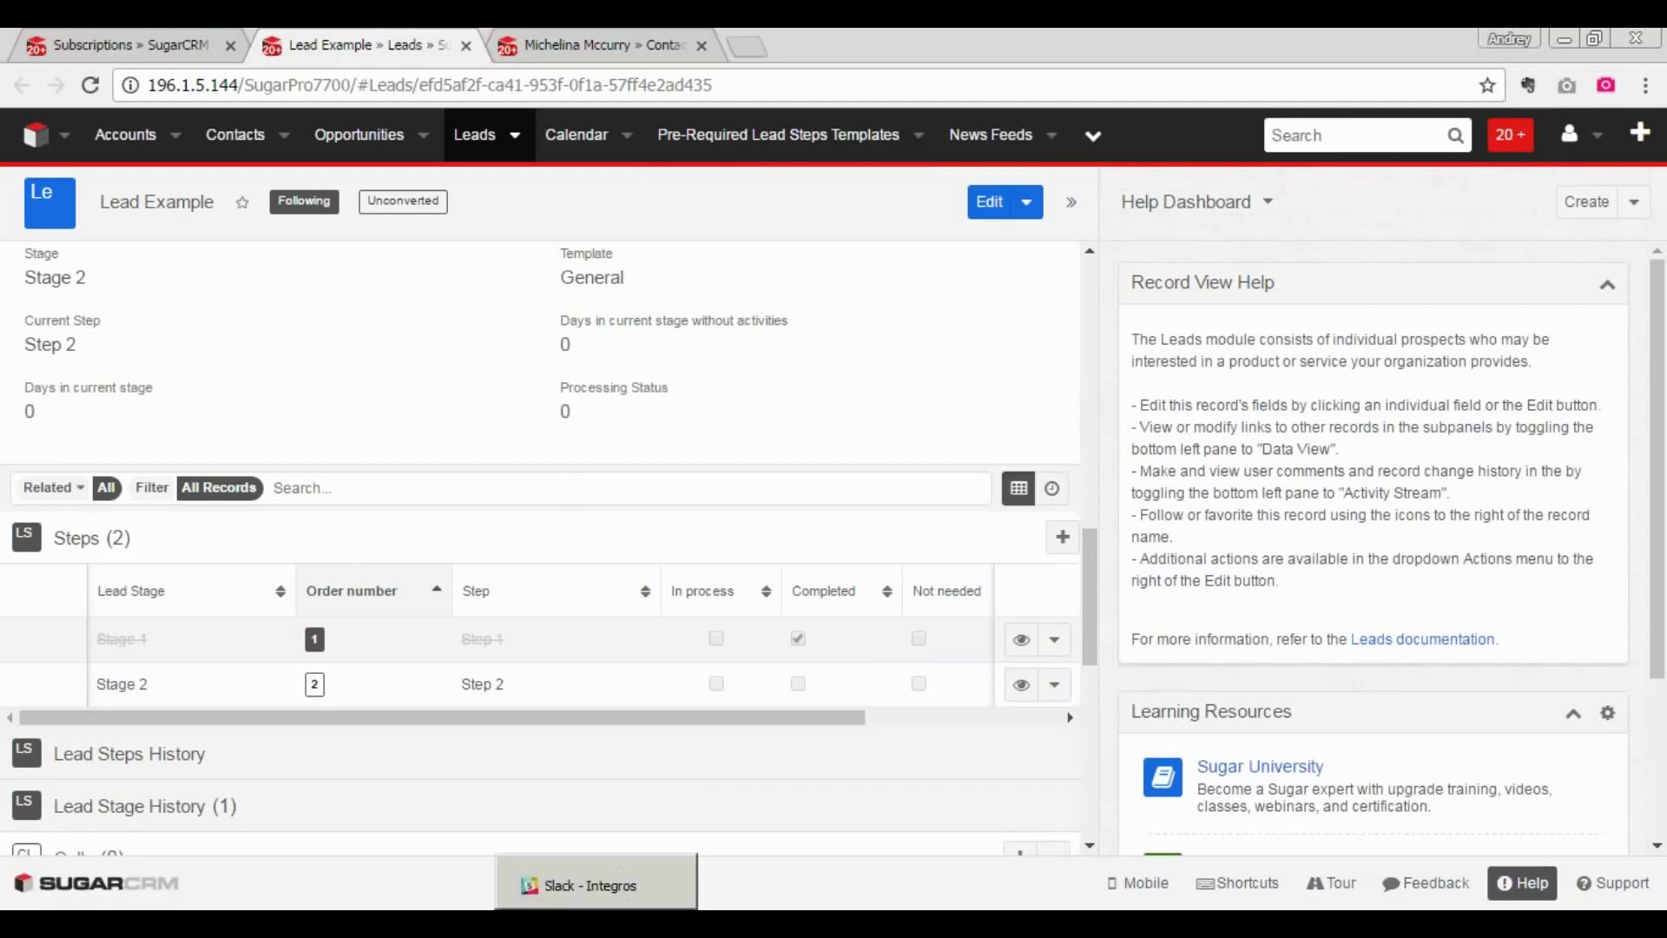
- Highlight the Slack bot's 12:07 post that Lead Example moved to Stage_2, then return to the browser
{"action": "left_click", "coordinate": [618, 884]}
{"action": "mouse_move", "coordinate": [695, 815]}
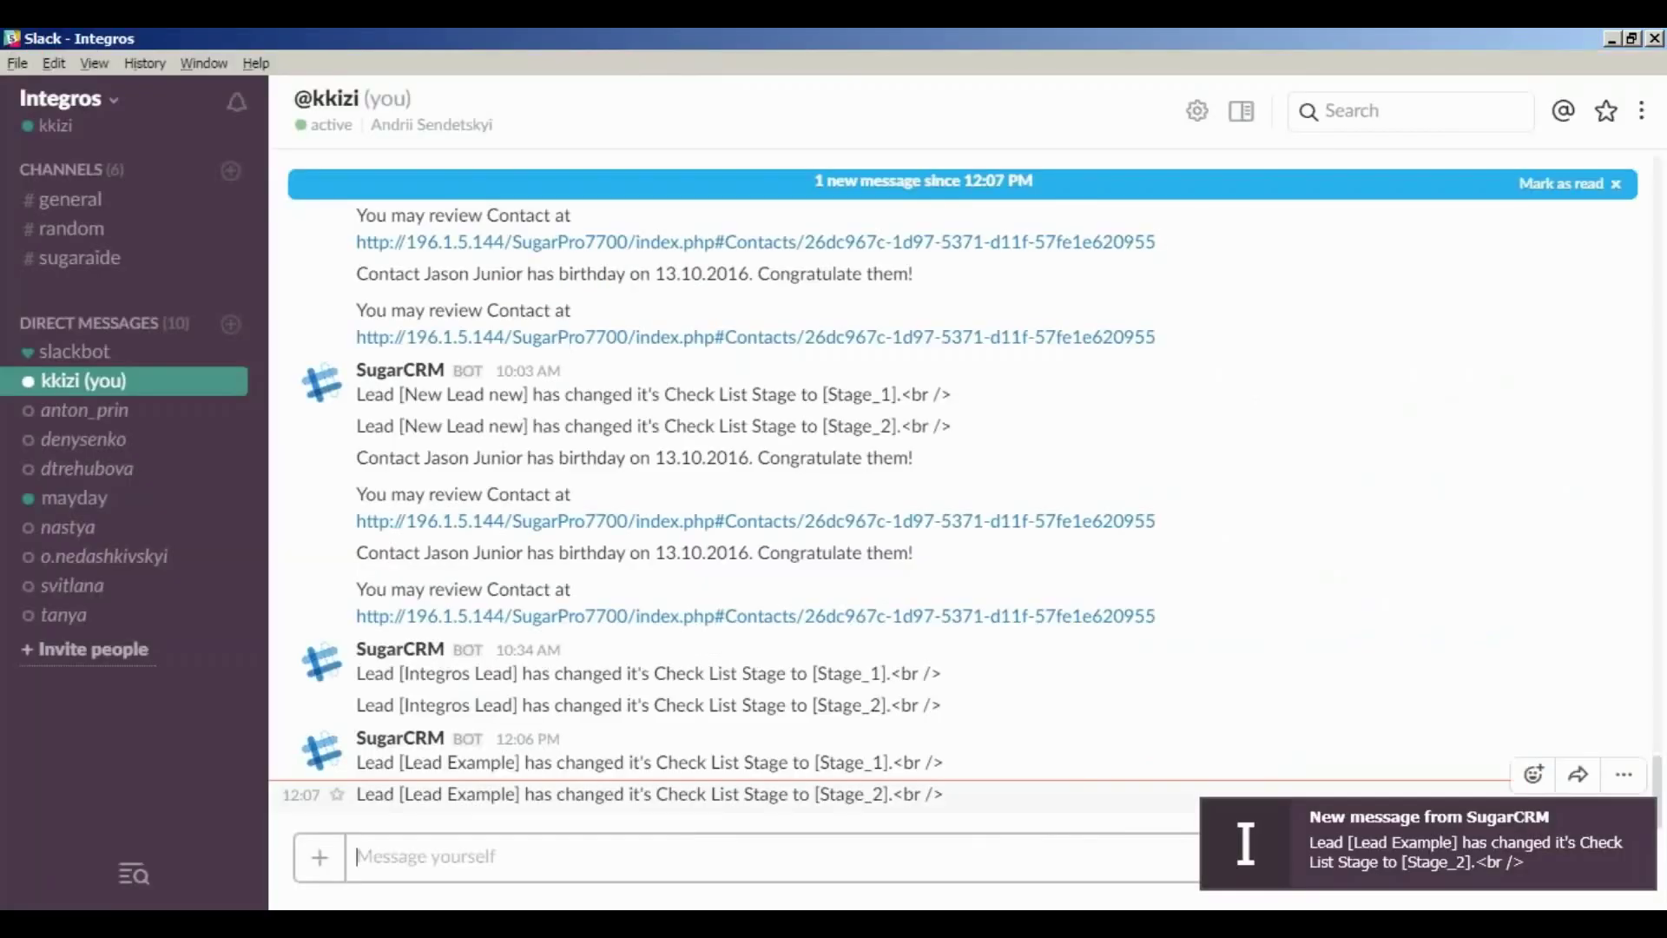
{"action": "left_click_drag", "start_coordinate": [335, 815], "coordinate": [942, 816]}
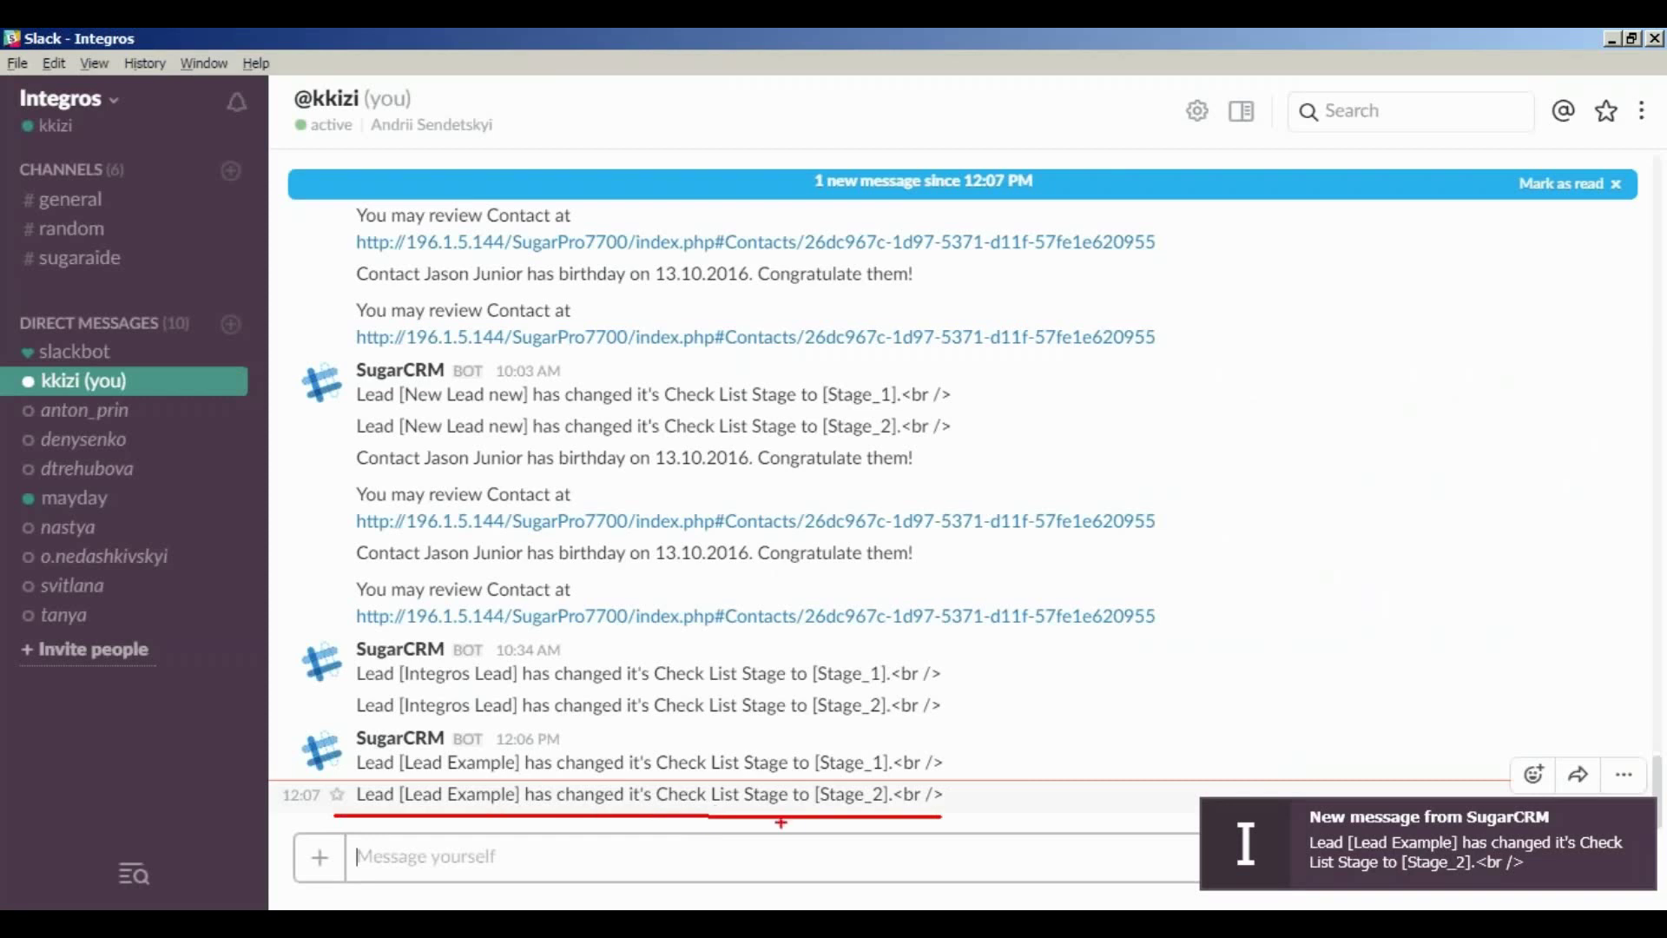
{"action": "mouse_move", "coordinate": [733, 810]}
{"action": "left_mouse_down"}
{"action": "mouse_move", "coordinate": [895, 800]}
{"action": "mouse_move", "coordinate": [890, 781]}
{"action": "mouse_move", "coordinate": [742, 797]}
{"action": "left_mouse_up"}
{"action": "key", "text": "Escape"}
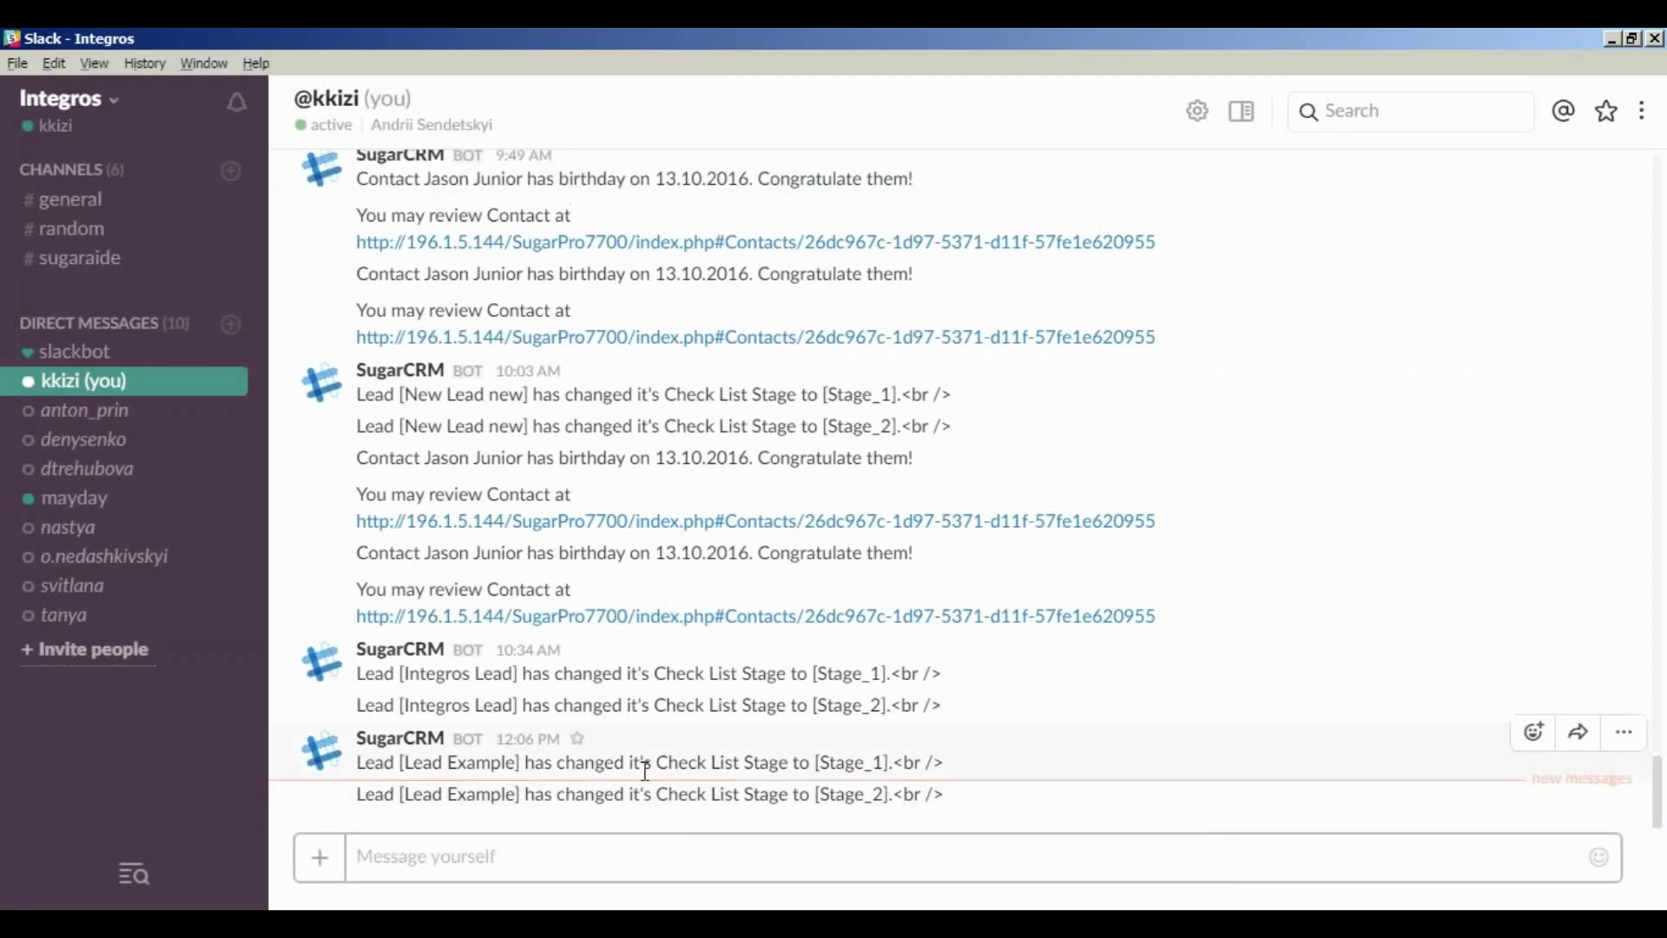
{"action": "key", "text": "alt+Tab"}
{"action": "key", "text": "alt+Tab"}
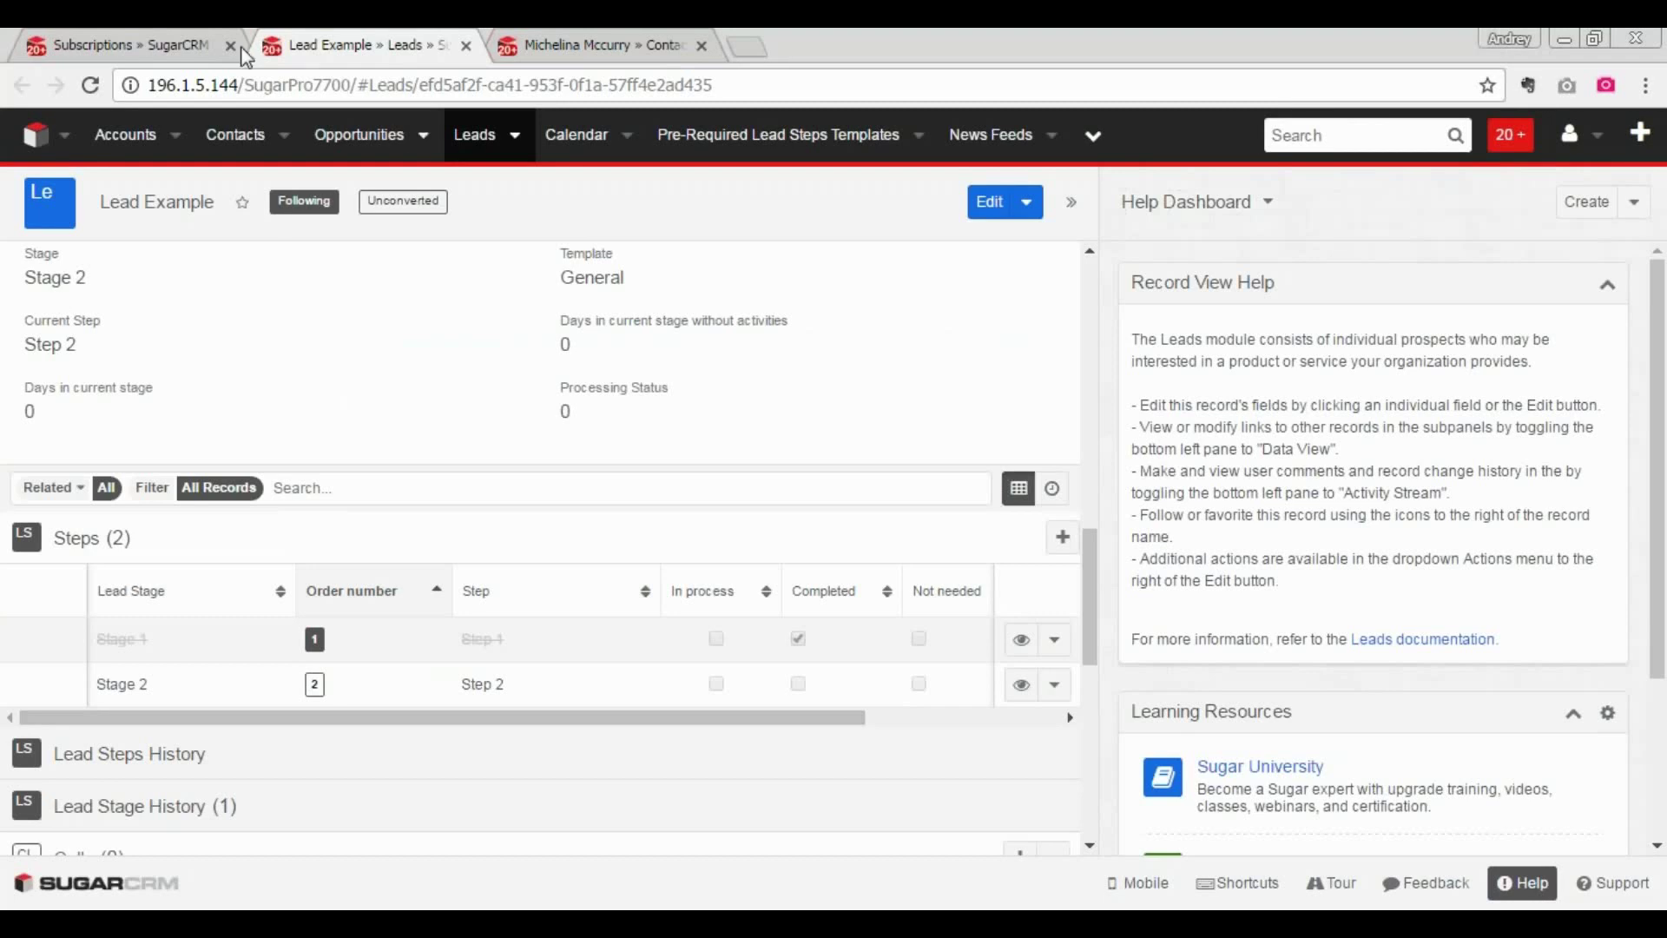
- Return to Subscriptions and highlight the Birthdays feed delivered via Gadget
{"action": "left_click", "coordinate": [156, 48]}
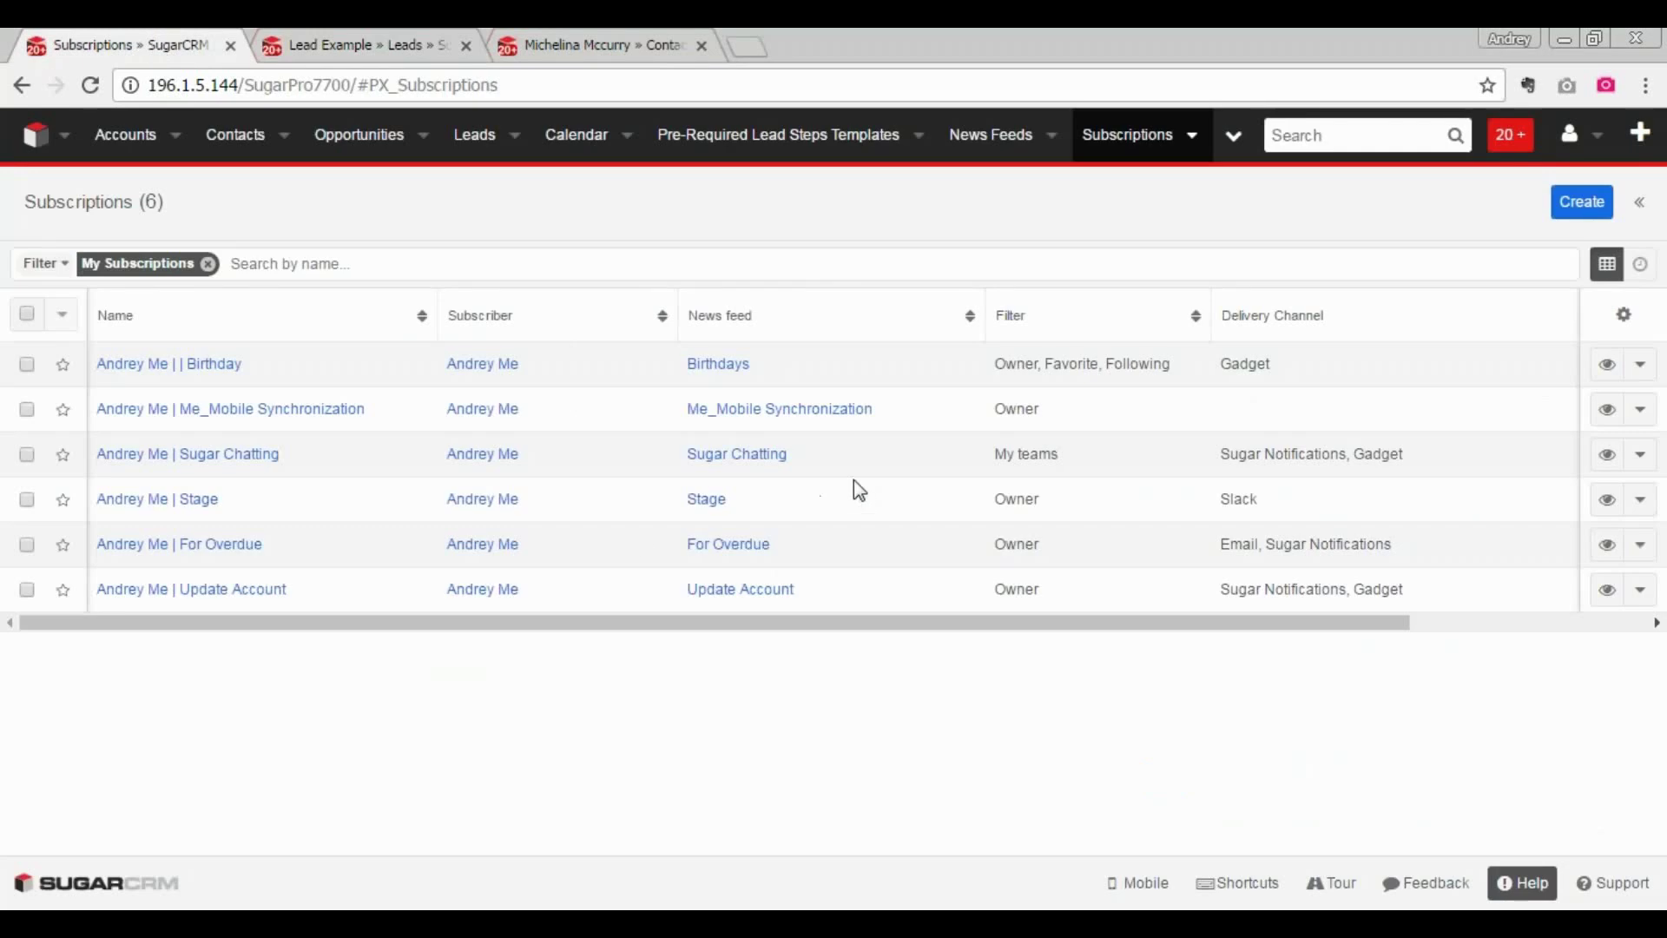
{"action": "mouse_move", "coordinate": [821, 348]}
{"action": "left_mouse_down"}
{"action": "mouse_move", "coordinate": [642, 376]}
{"action": "mouse_move", "coordinate": [860, 378]}
{"action": "mouse_move", "coordinate": [844, 348]}
{"action": "left_mouse_up"}
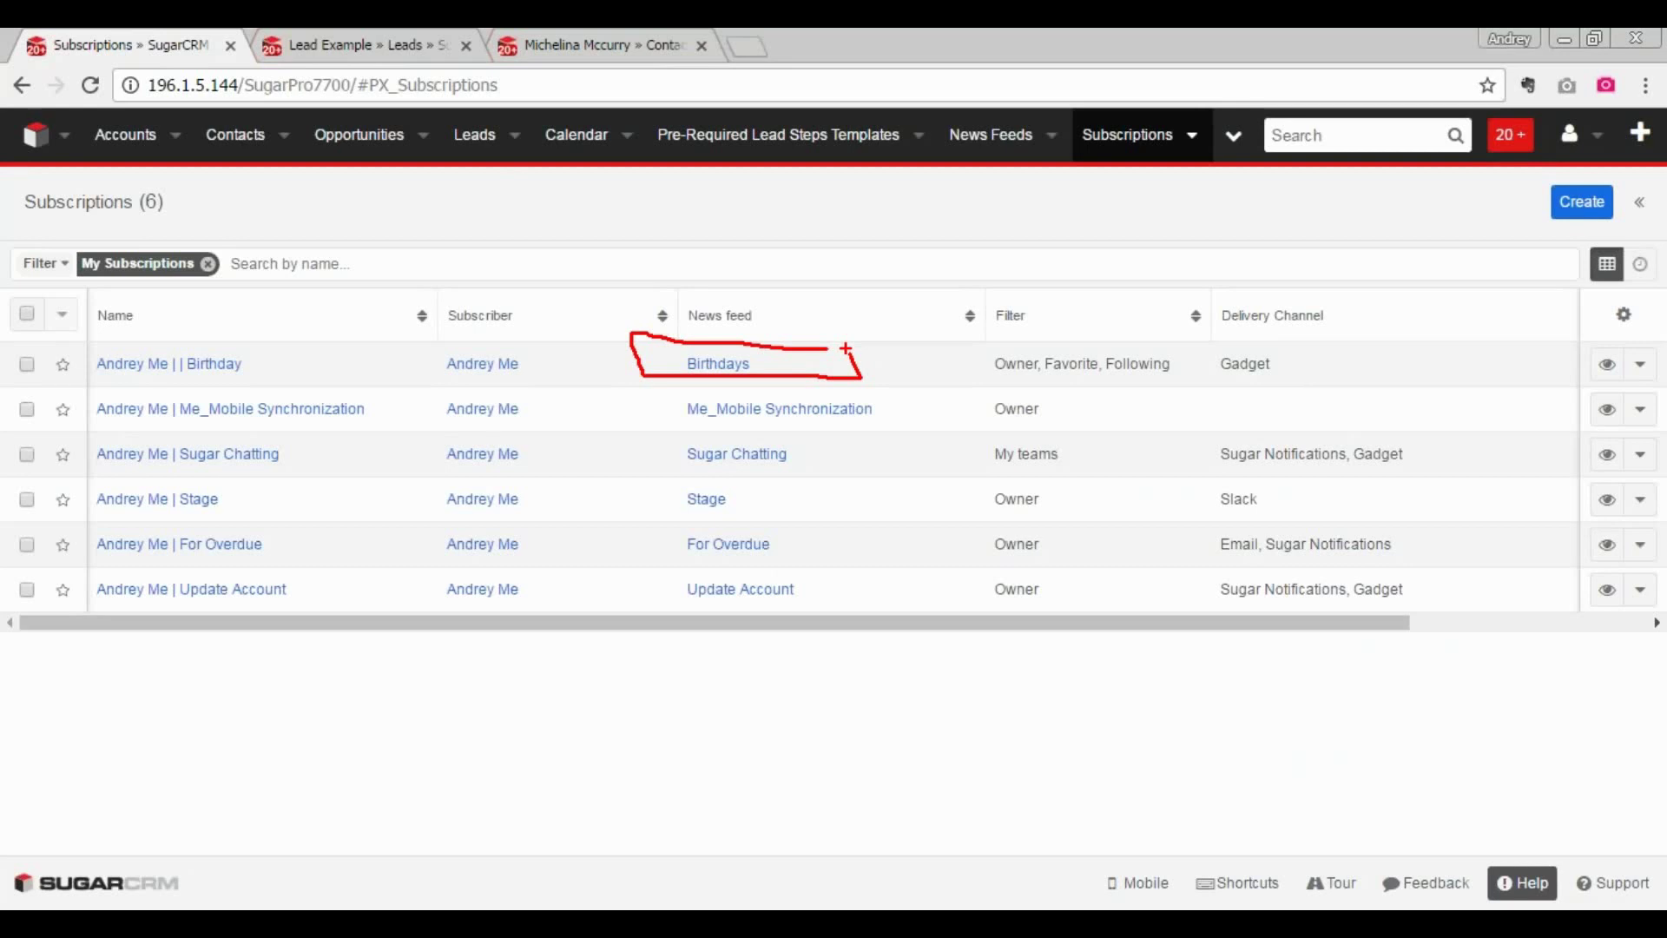
{"action": "key", "text": "Escape"}
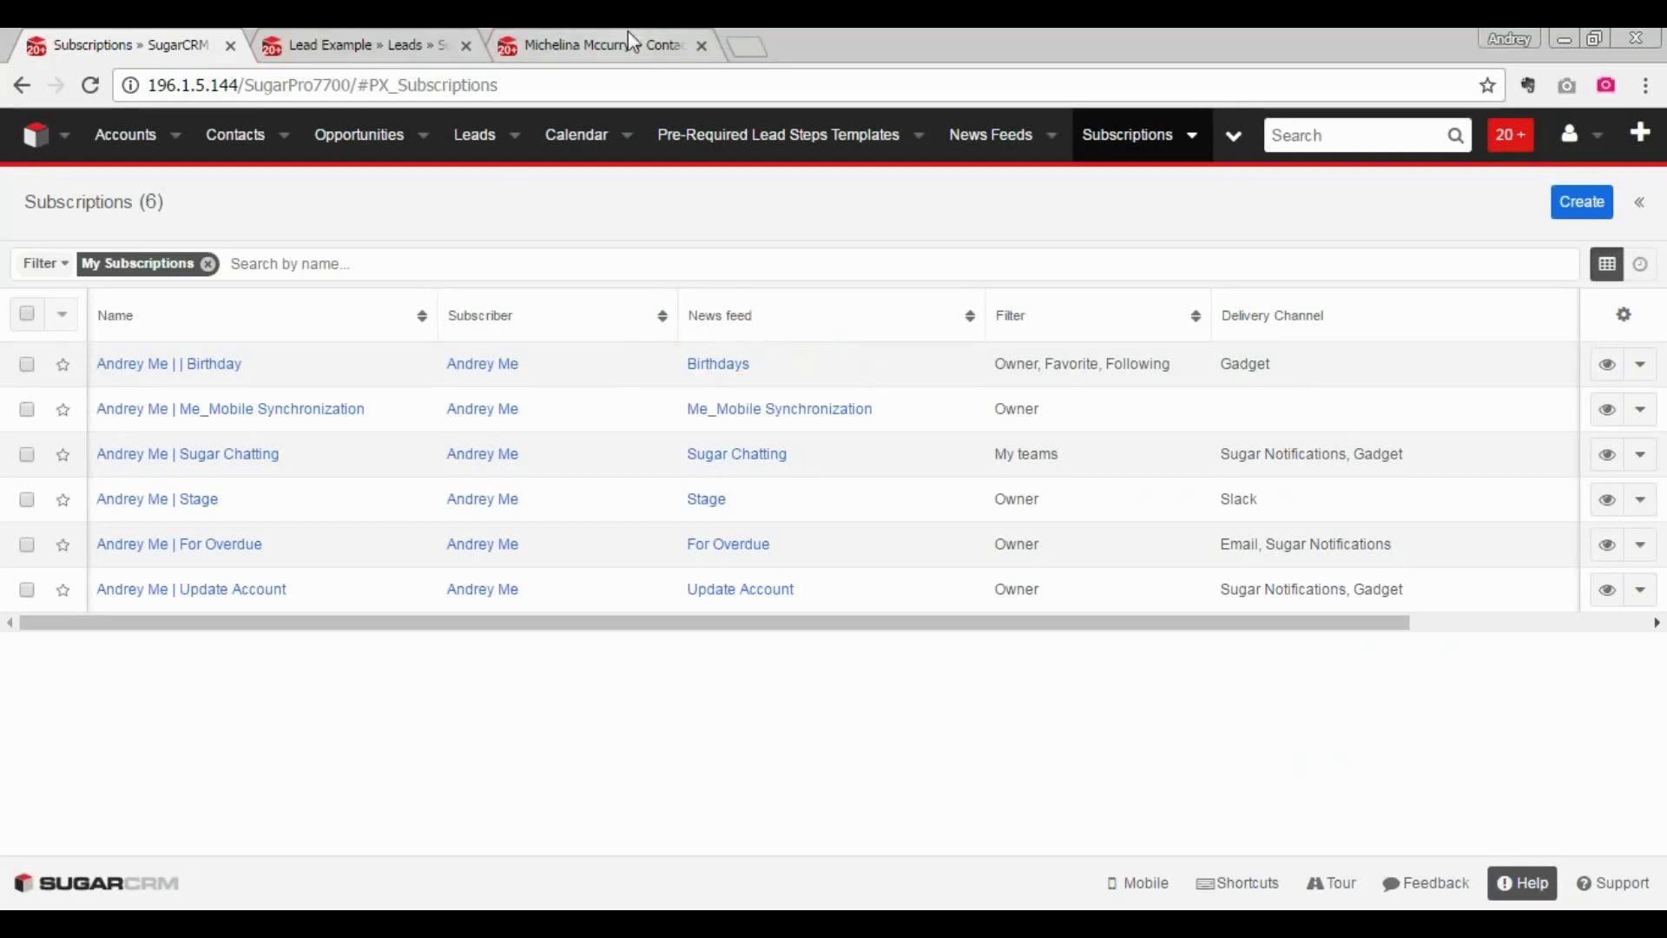
- Set the contact's Birthdate to 13/10/2016 and save the record
{"action": "left_click", "coordinate": [628, 31]}
{"action": "left_click", "coordinate": [139, 575]}
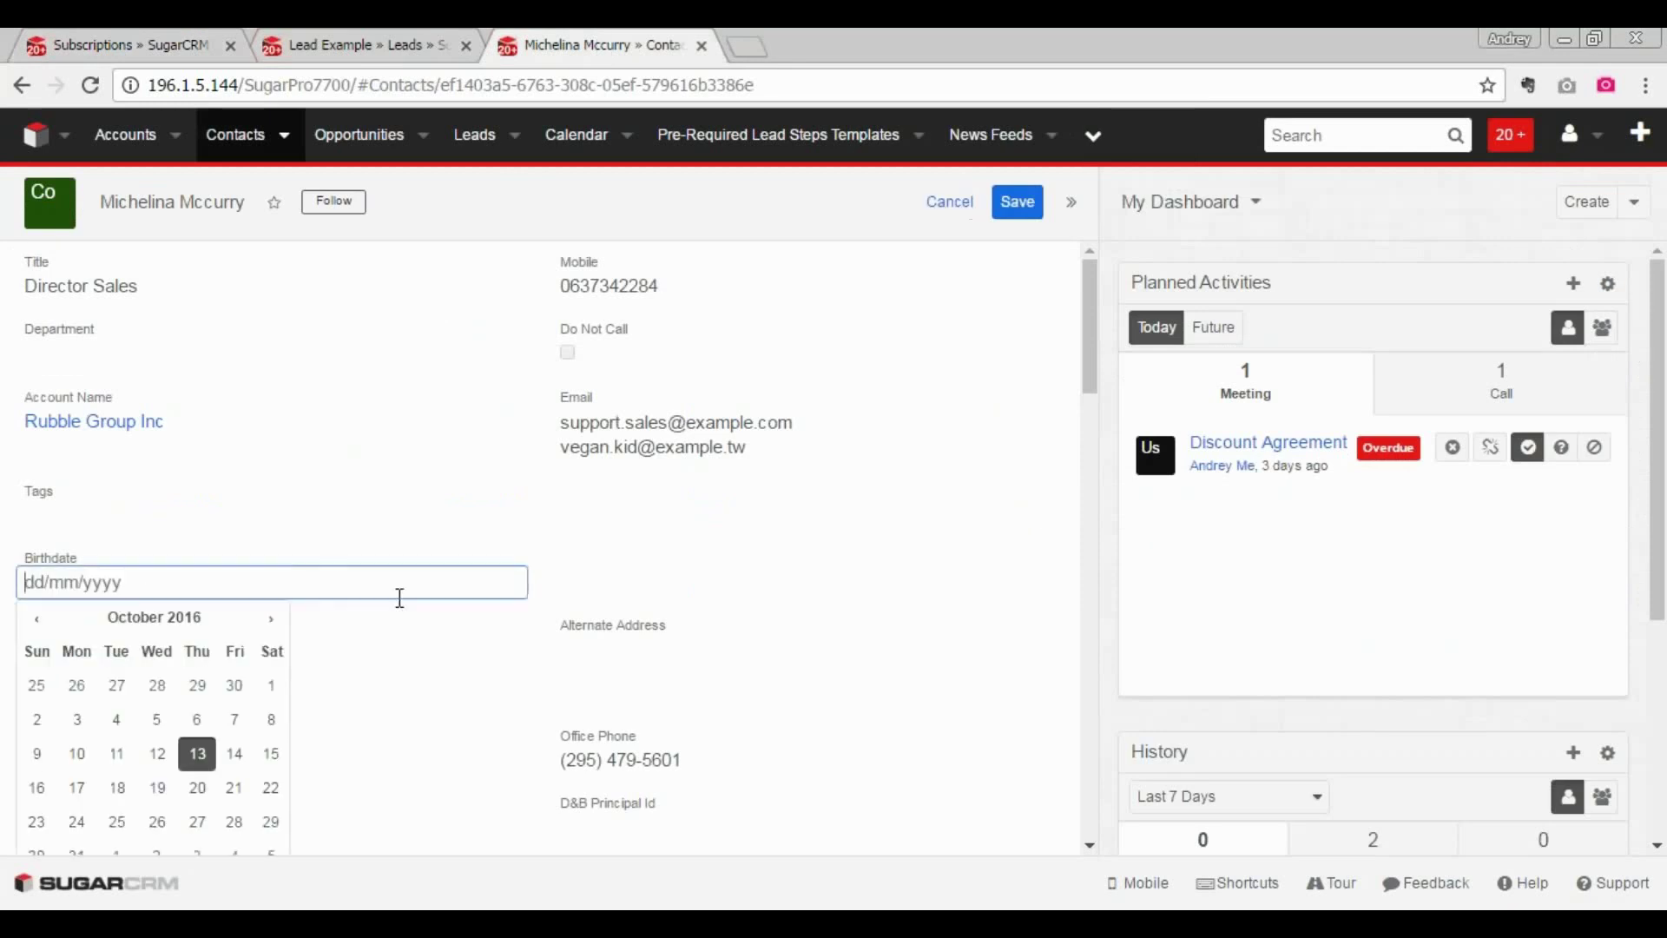
{"action": "left_click", "coordinate": [197, 753]}
{"action": "left_click", "coordinate": [1017, 203]}
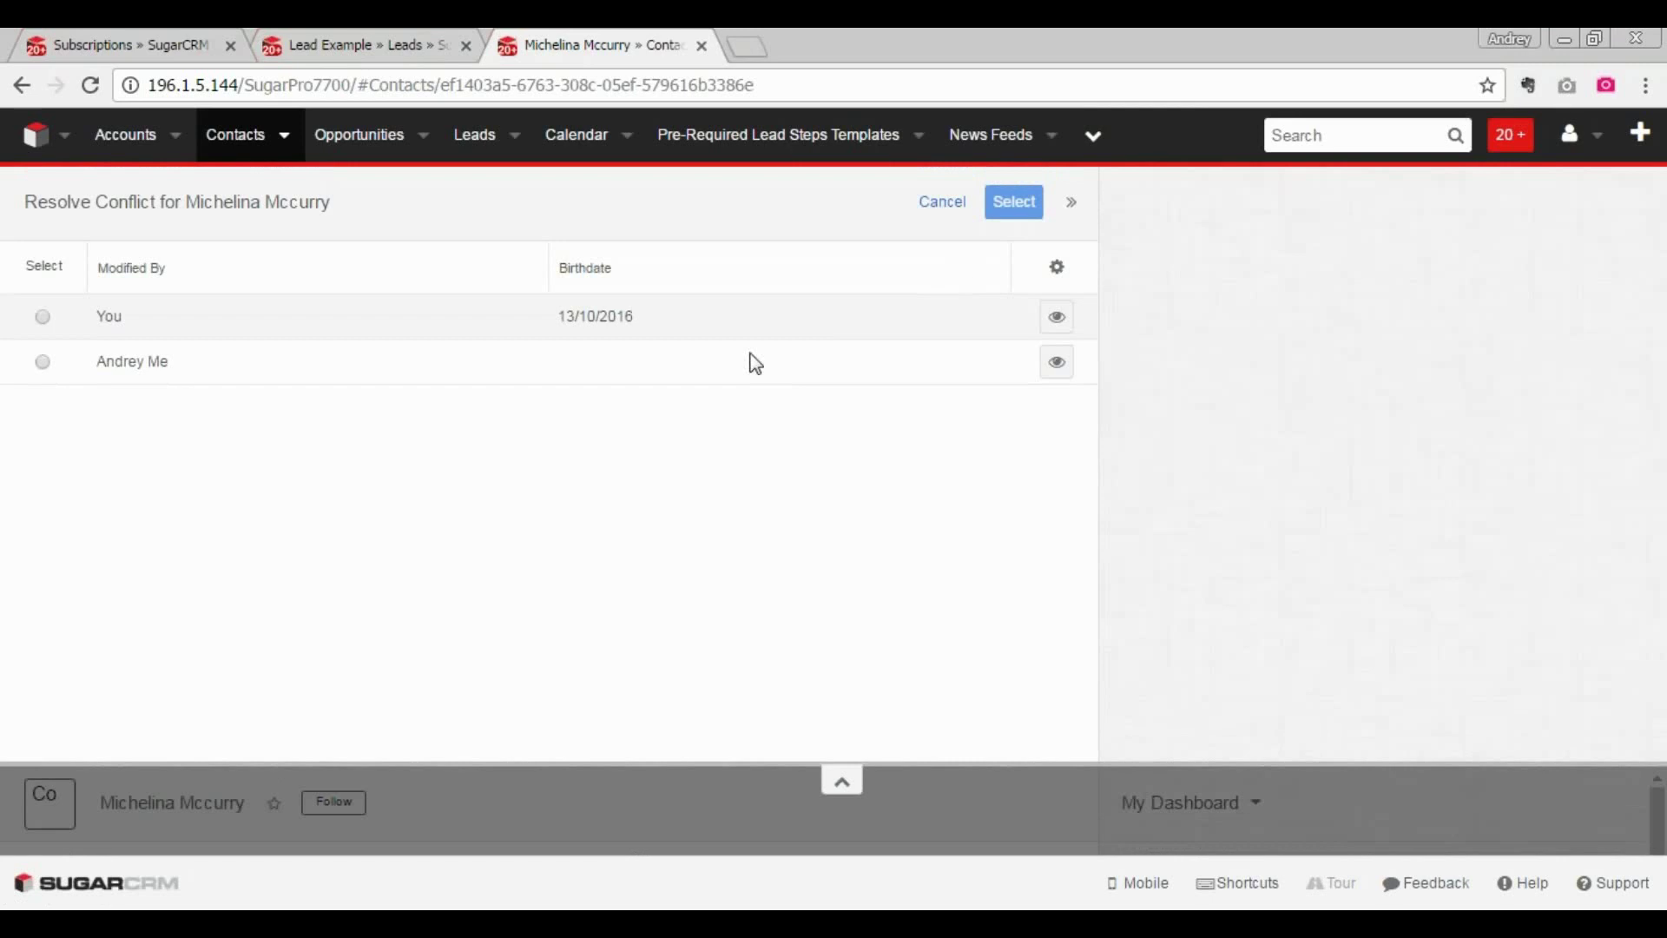
{"action": "key", "text": "Escape"}
{"action": "left_click", "coordinate": [89, 84]}
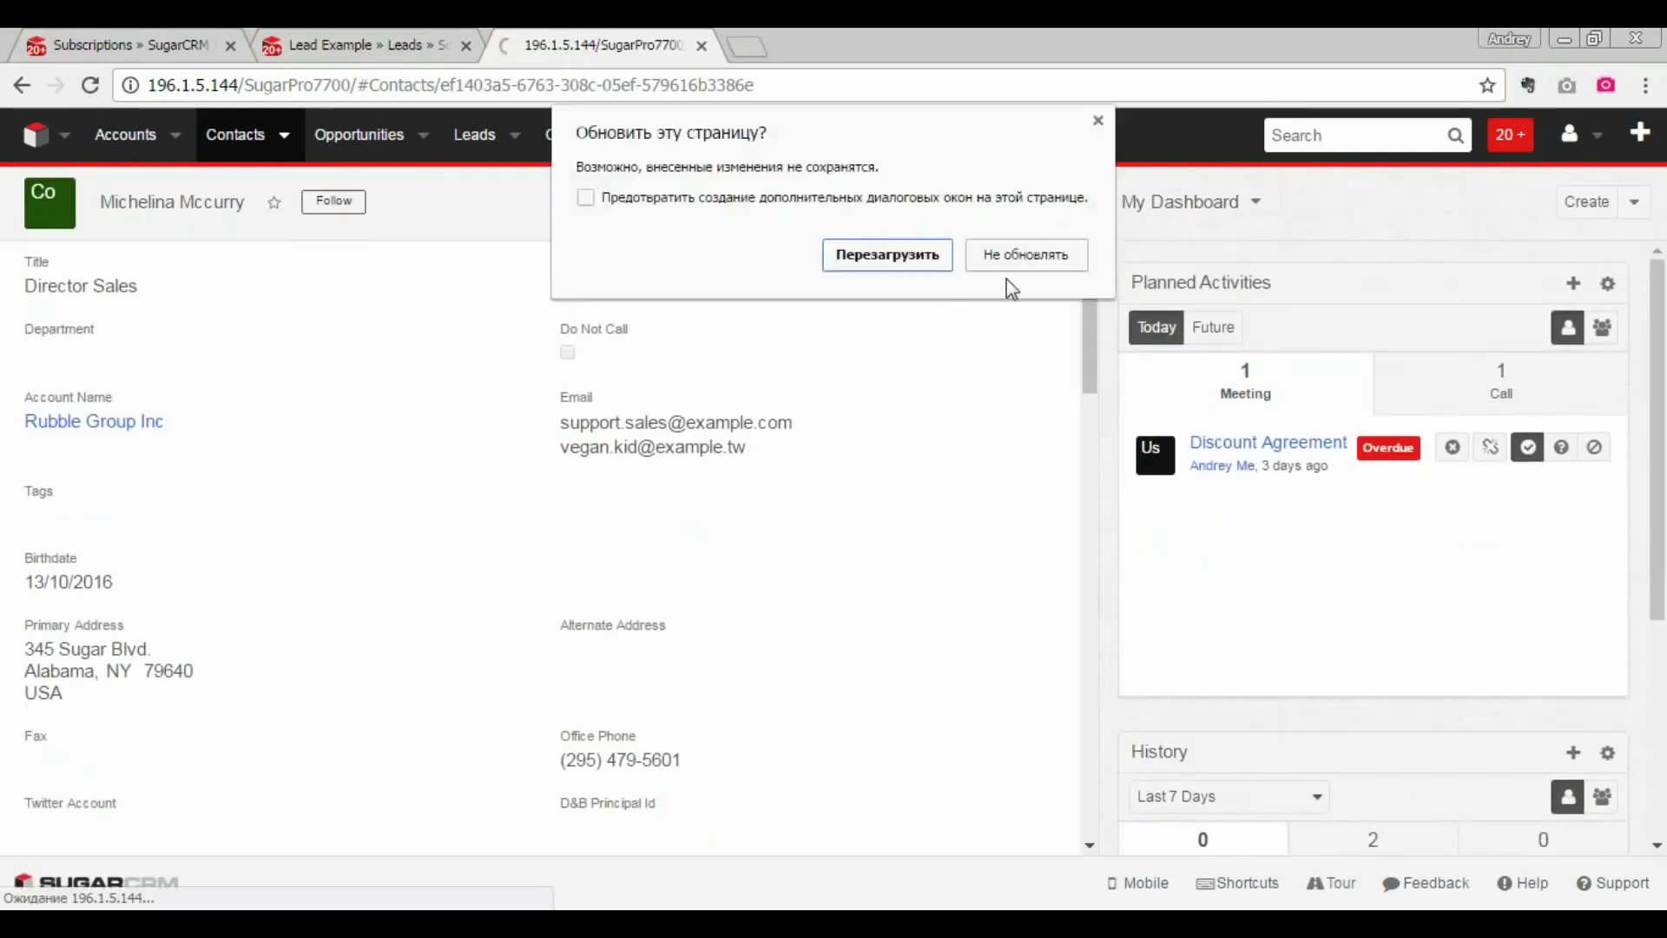
{"action": "left_click", "coordinate": [887, 254]}
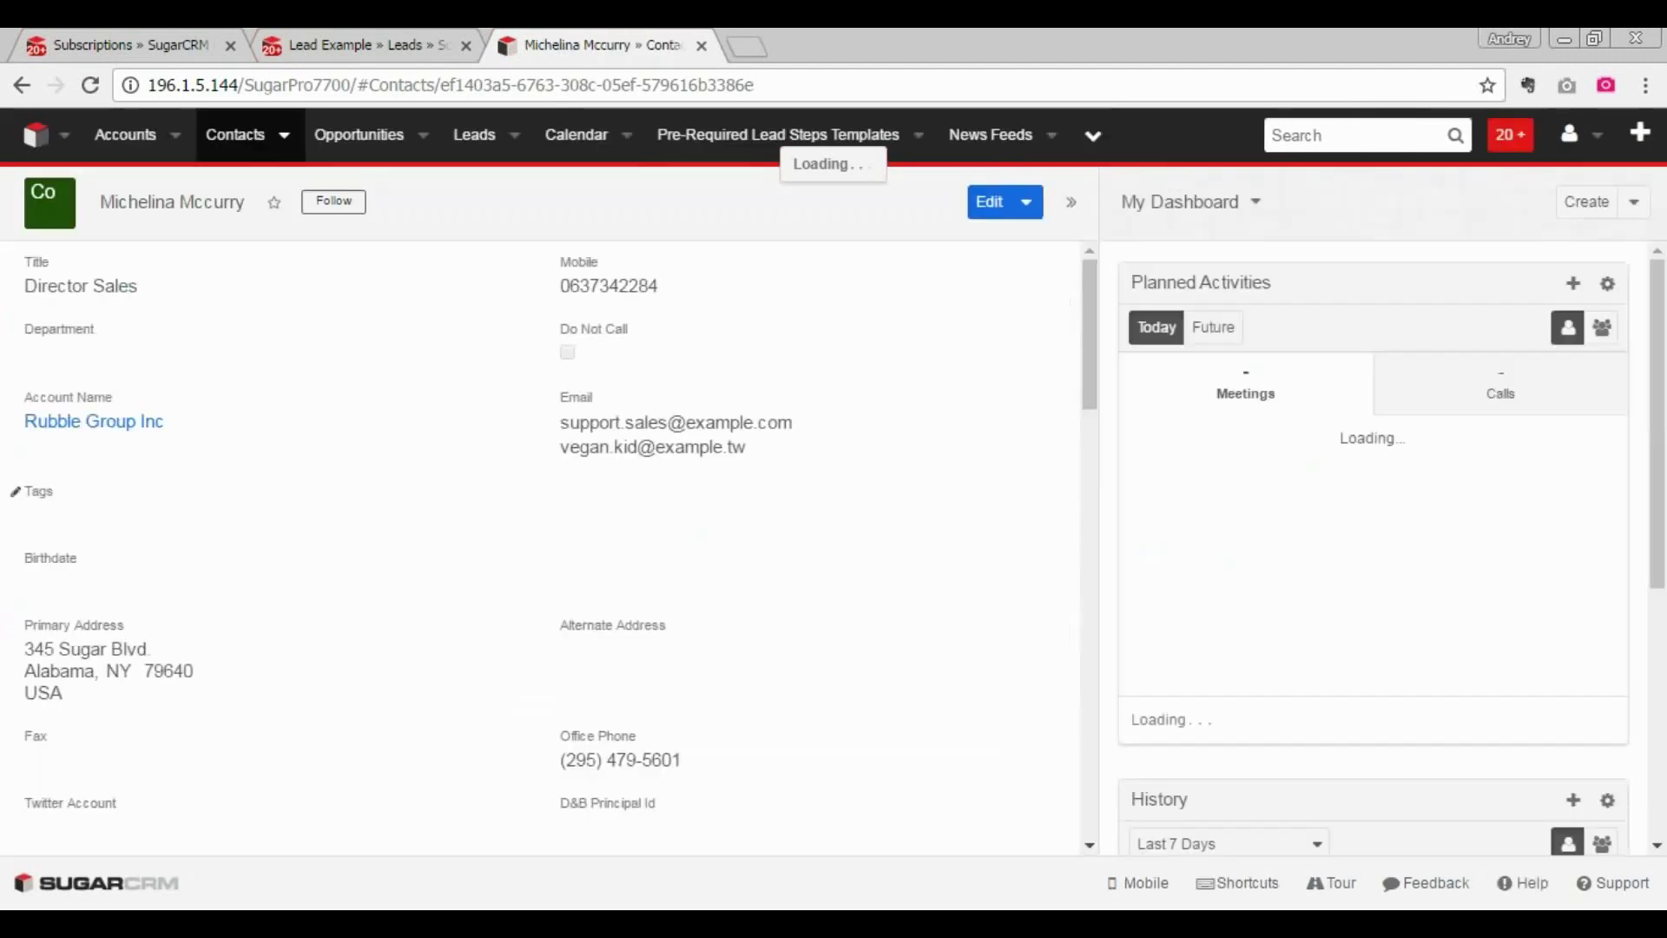
{"action": "left_click", "coordinate": [306, 562]}
{"action": "left_click", "coordinate": [197, 752]}
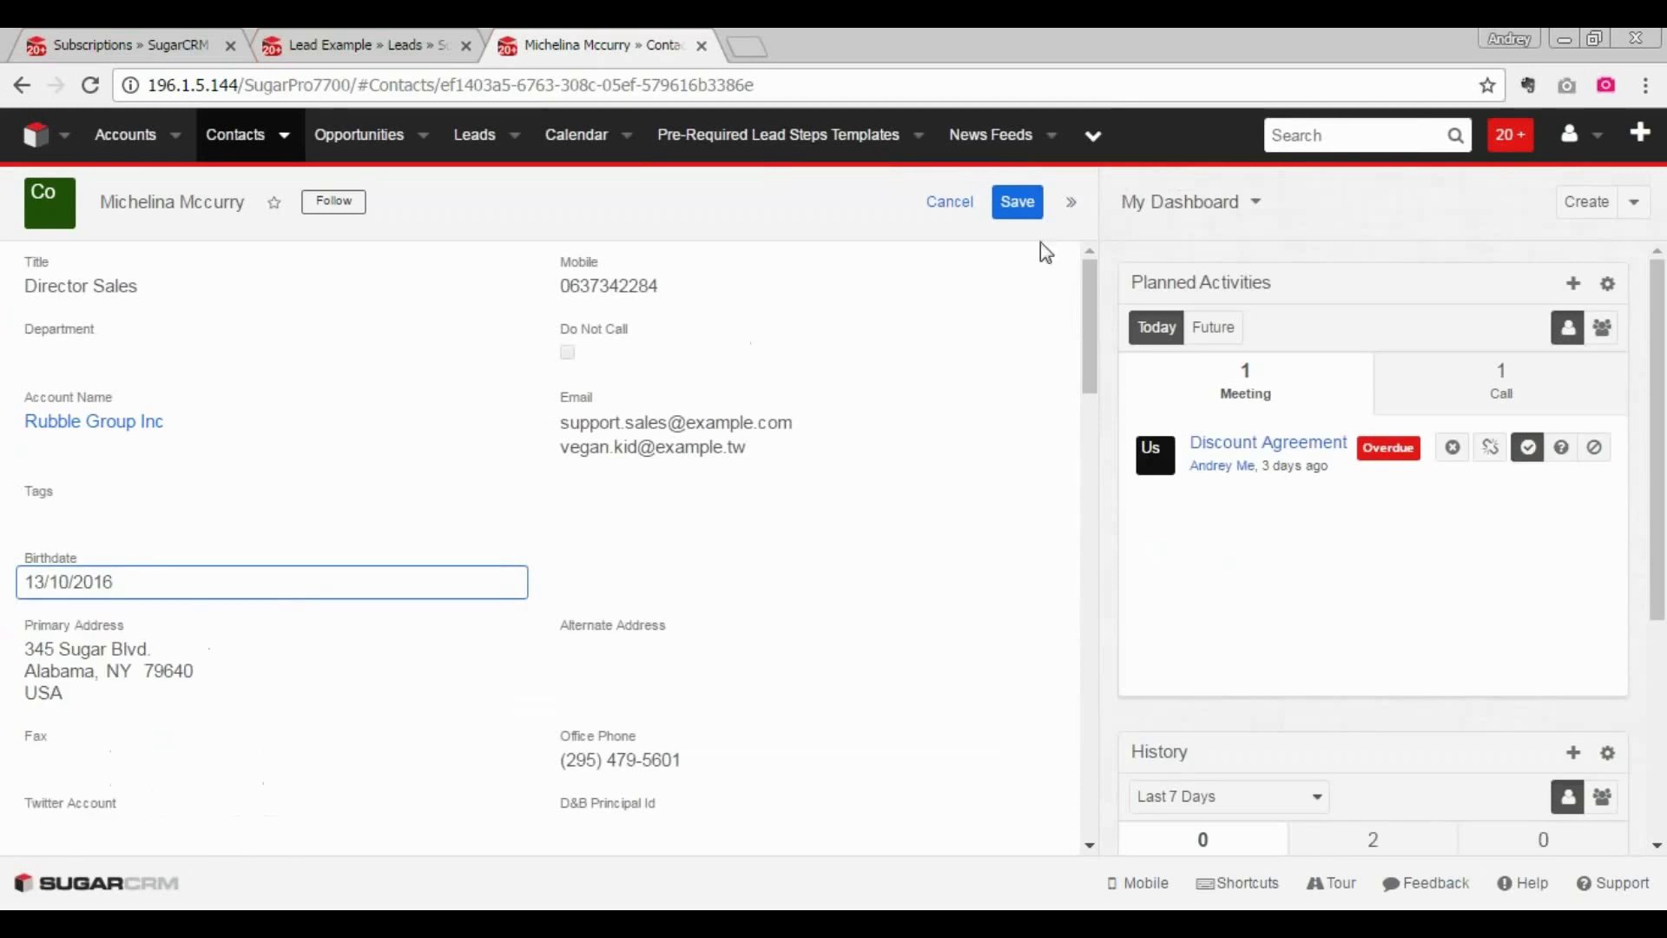
{"action": "left_click", "coordinate": [1017, 201]}
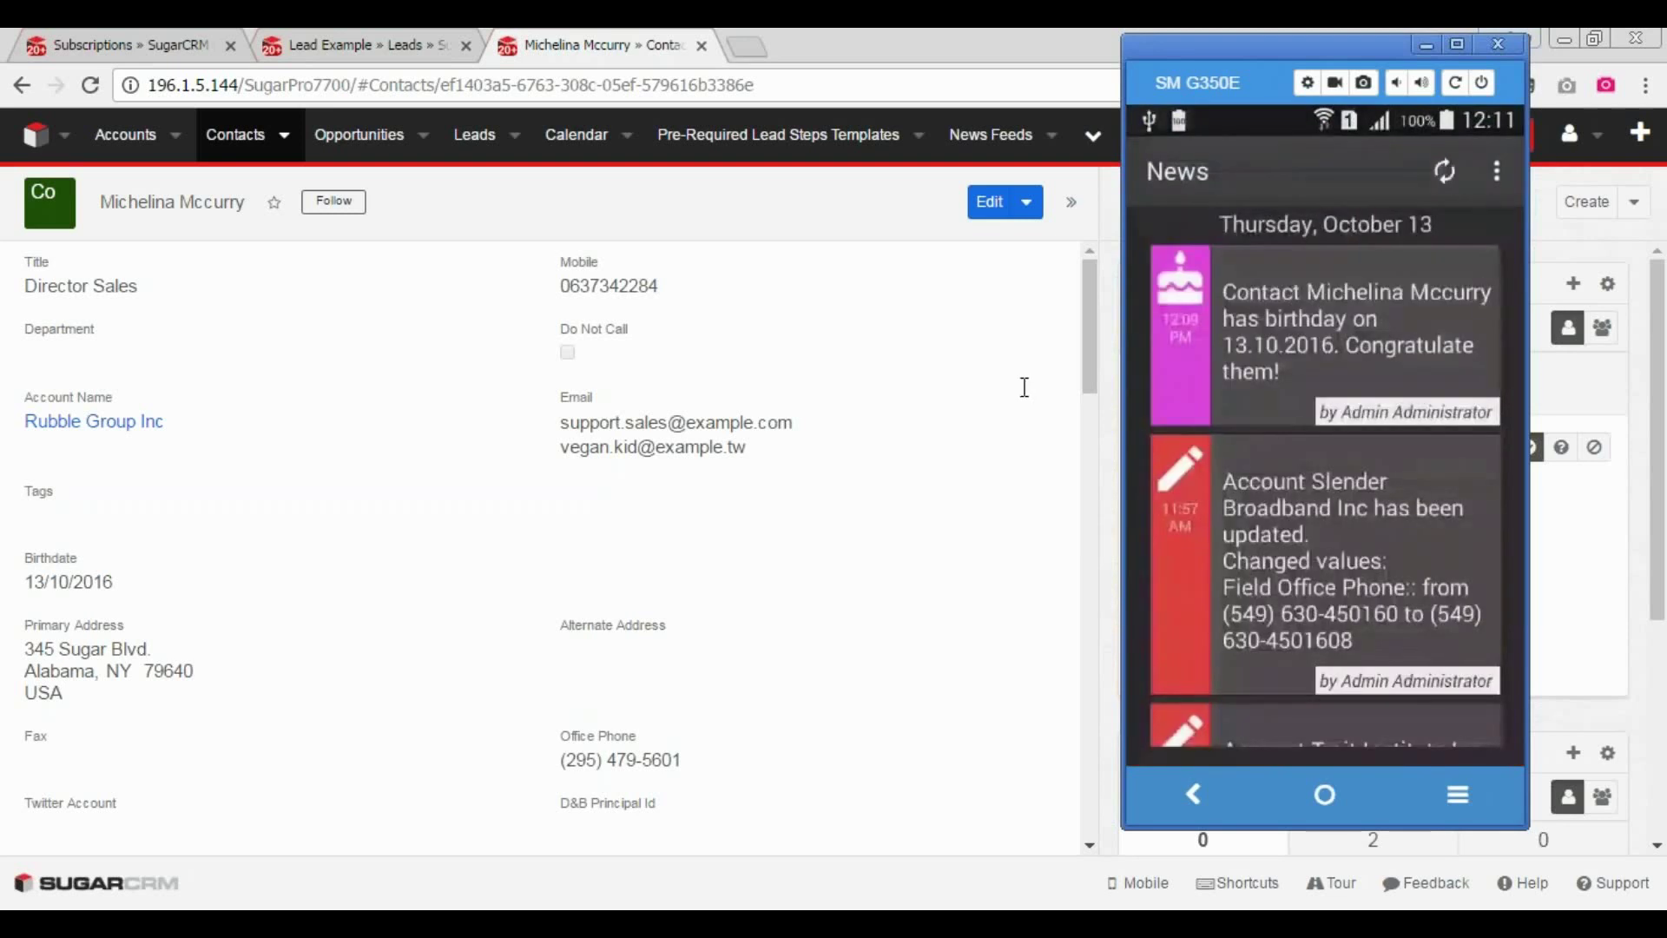
- Annotate the phone's News feed: circle and underline the birthday notice, then outline and underline the account update
{"action": "mouse_move", "coordinate": [1458, 238]}
{"action": "left_mouse_down"}
{"action": "mouse_move", "coordinate": [1107, 237]}
{"action": "mouse_move", "coordinate": [1090, 411]}
{"action": "mouse_move", "coordinate": [1554, 413]}
{"action": "mouse_move", "coordinate": [1429, 243]}
{"action": "left_mouse_up"}
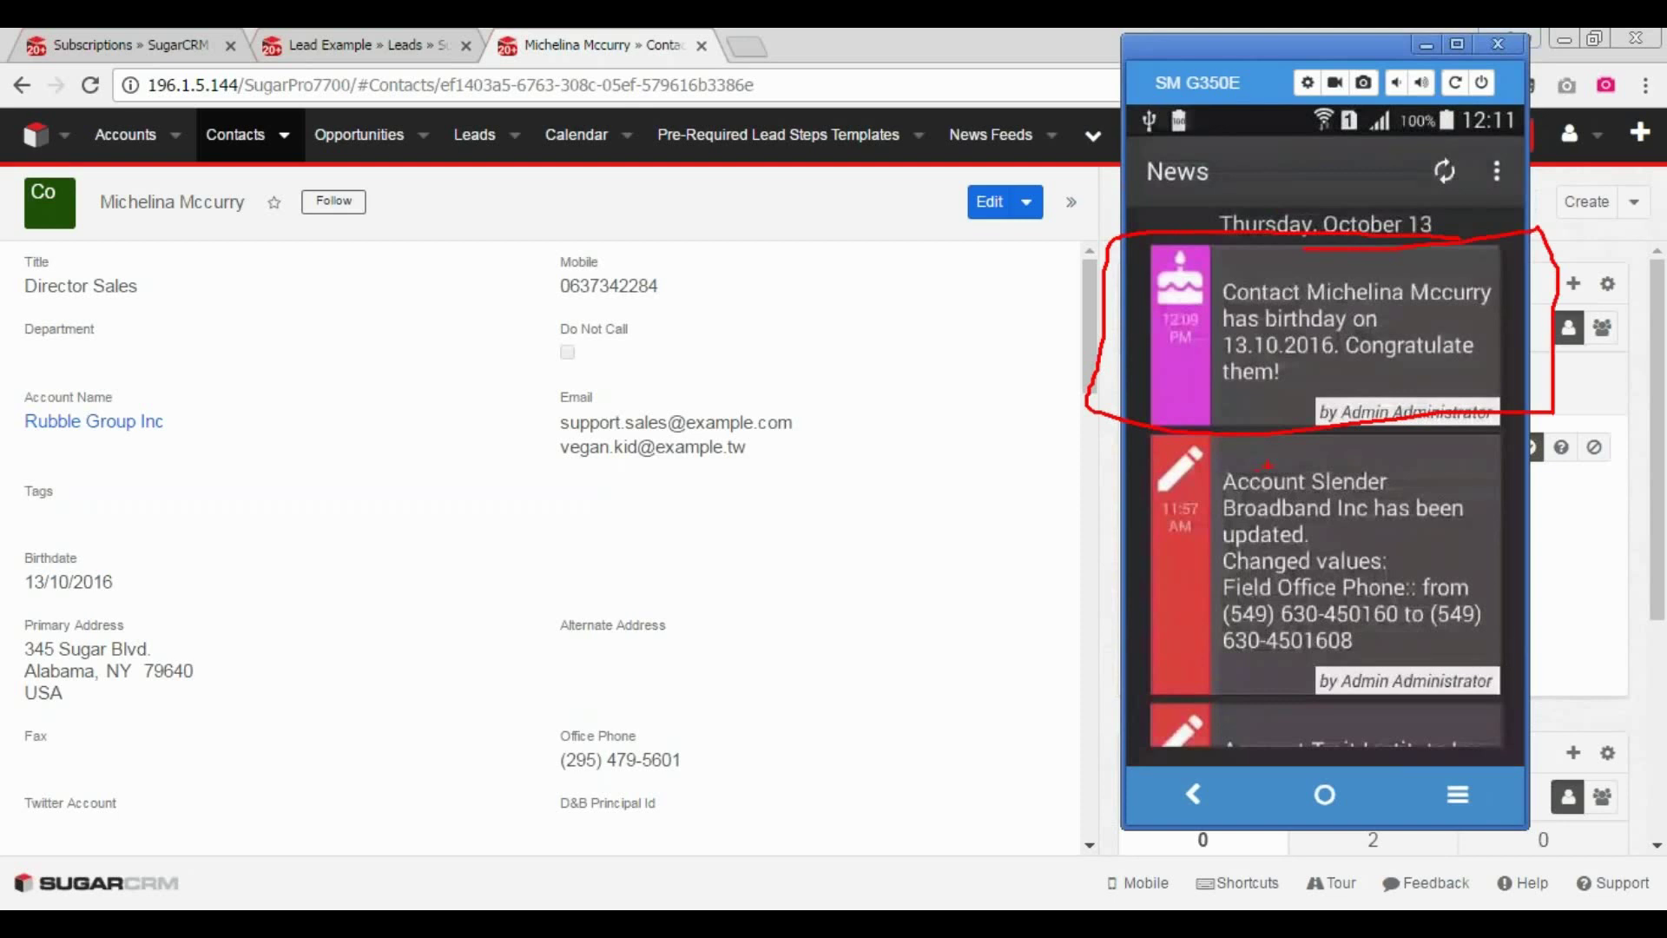
{"action": "left_click_drag", "start_coordinate": [1224, 319], "coordinate": [1488, 320]}
{"action": "mouse_move", "coordinate": [1448, 455]}
{"action": "left_mouse_down"}
{"action": "mouse_move", "coordinate": [1149, 610]}
{"action": "mouse_move", "coordinate": [1145, 710]}
{"action": "left_mouse_up"}
{"action": "left_click_drag", "start_coordinate": [1493, 481], "coordinate": [1517, 680]}
{"action": "left_click_drag", "start_coordinate": [1235, 501], "coordinate": [1466, 502]}
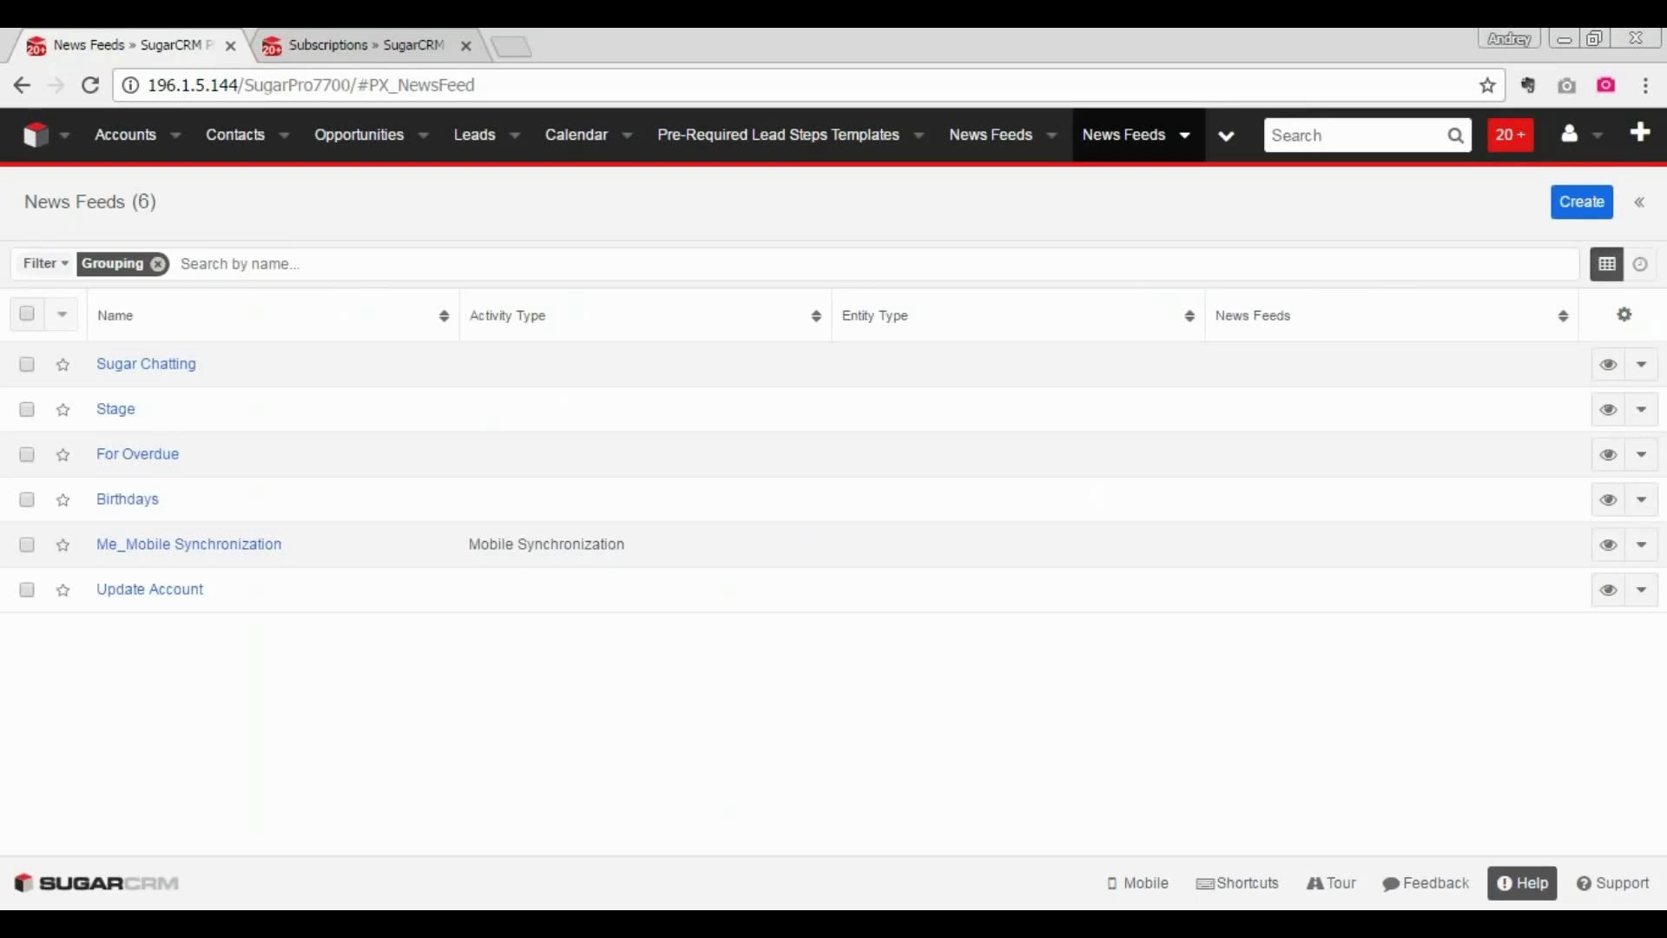
- Start a new news feed and look through its Entity Type and Activity Type choices
{"action": "mouse_move", "coordinate": [378, 194]}
{"action": "left_mouse_down"}
{"action": "mouse_move", "coordinate": [226, 180]}
{"action": "mouse_move", "coordinate": [240, 299]}
{"action": "mouse_move", "coordinate": [313, 196]}
{"action": "mouse_move", "coordinate": [258, 190]}
{"action": "left_mouse_up"}
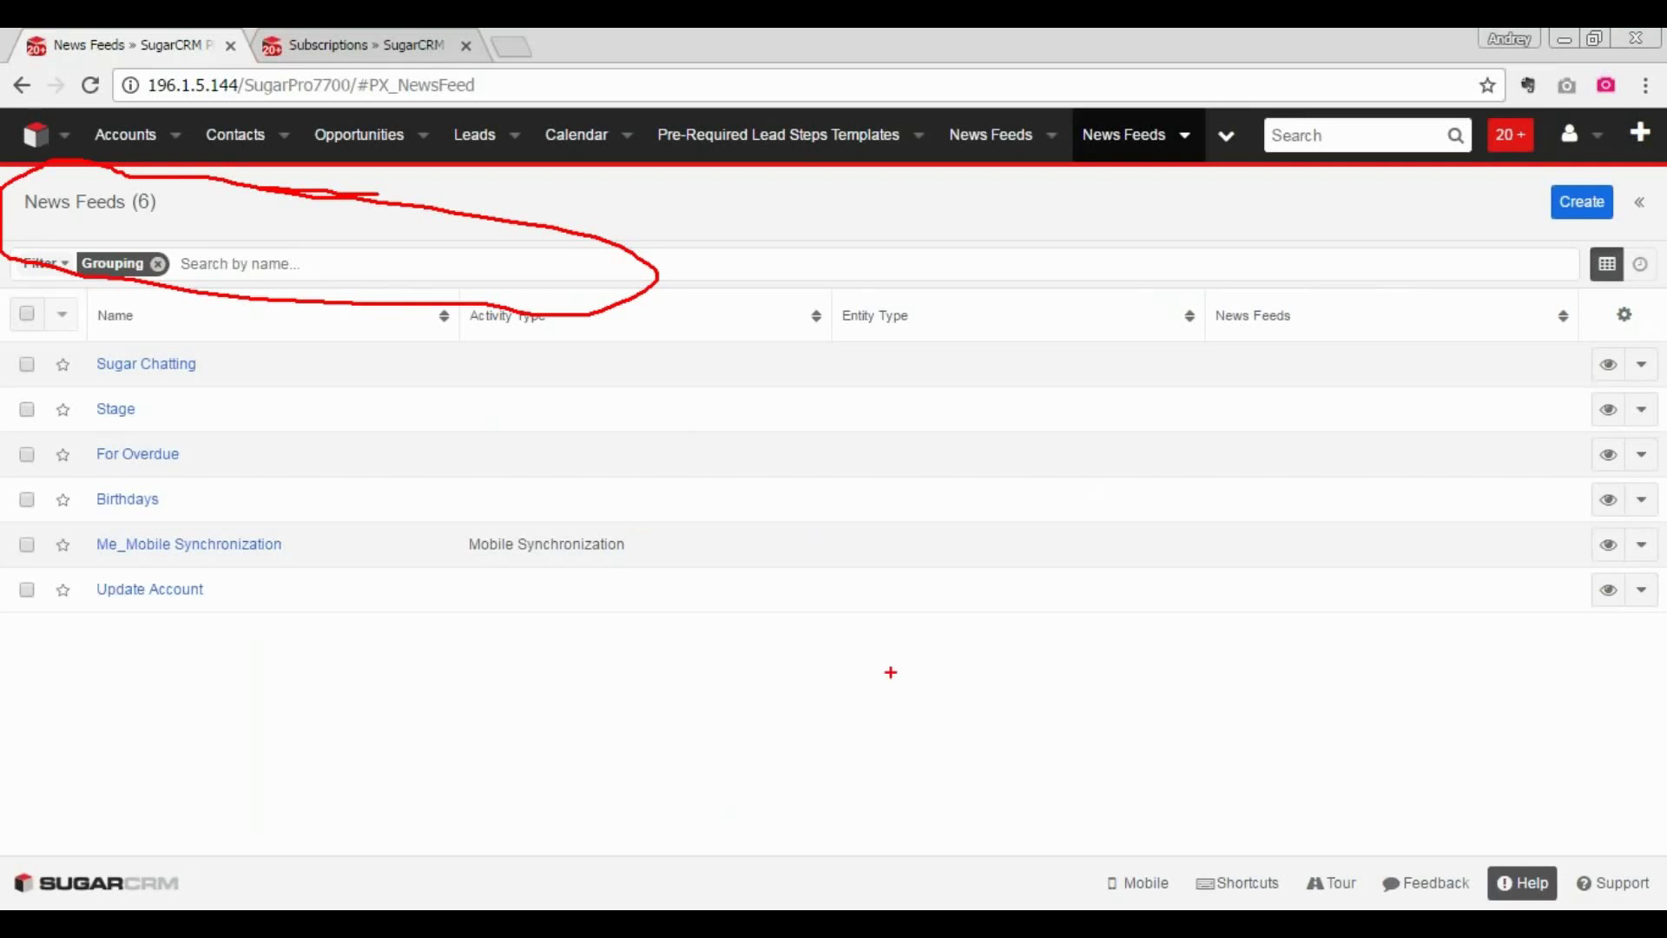
{"action": "key", "text": "Escape"}
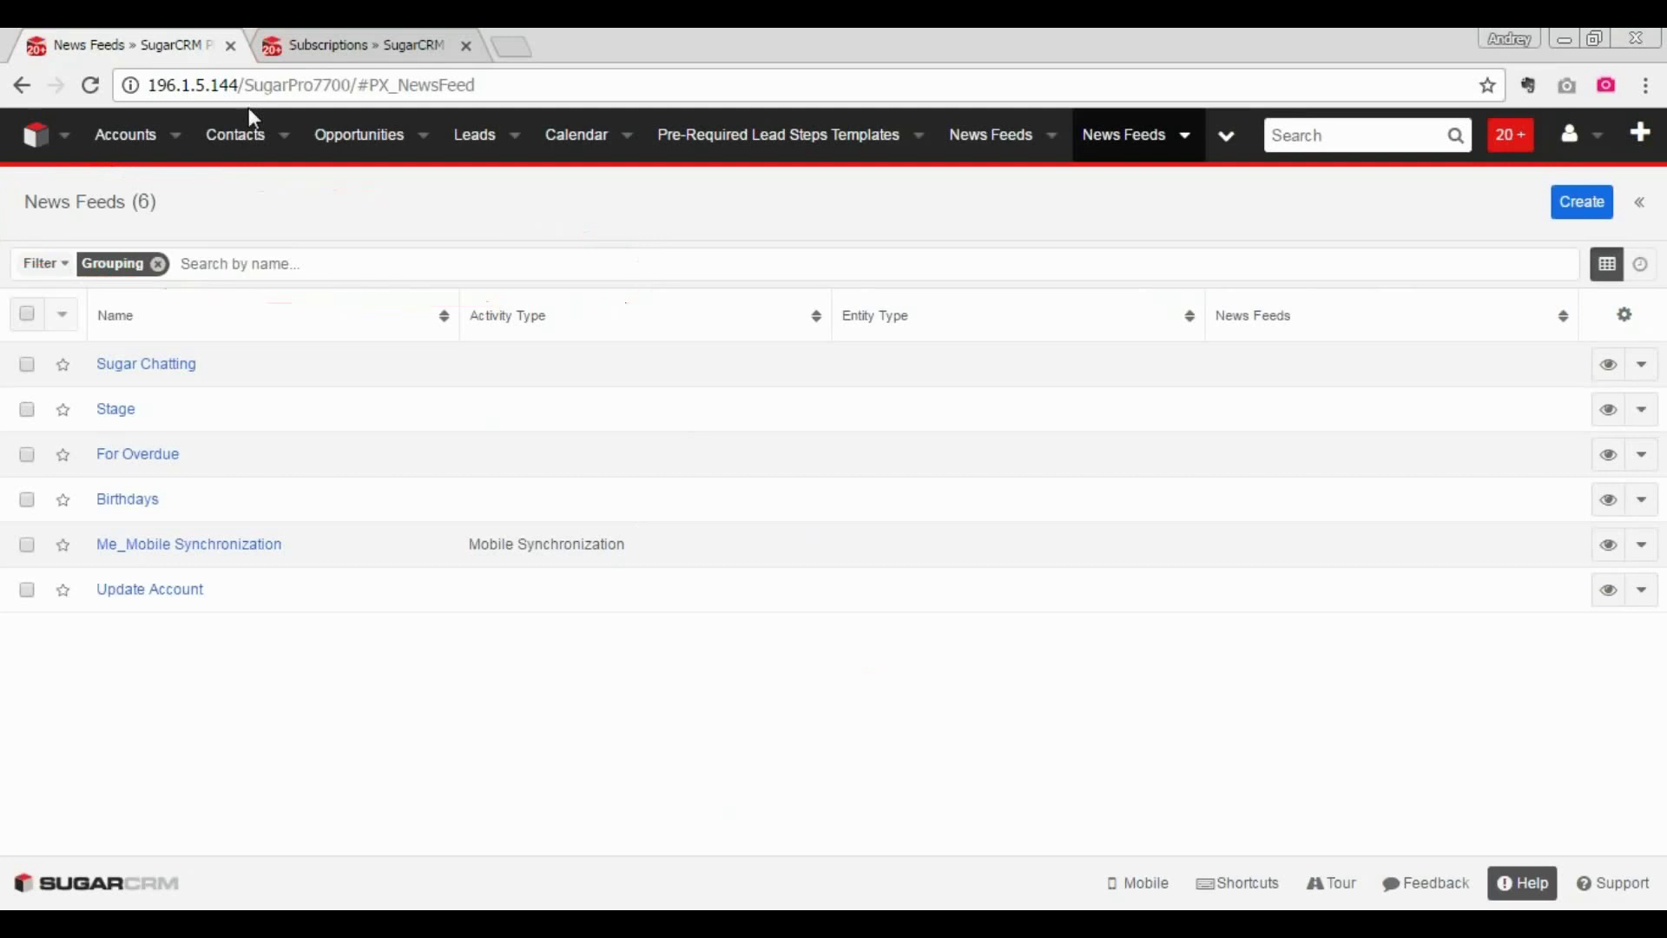
{"action": "left_click", "coordinate": [1596, 208]}
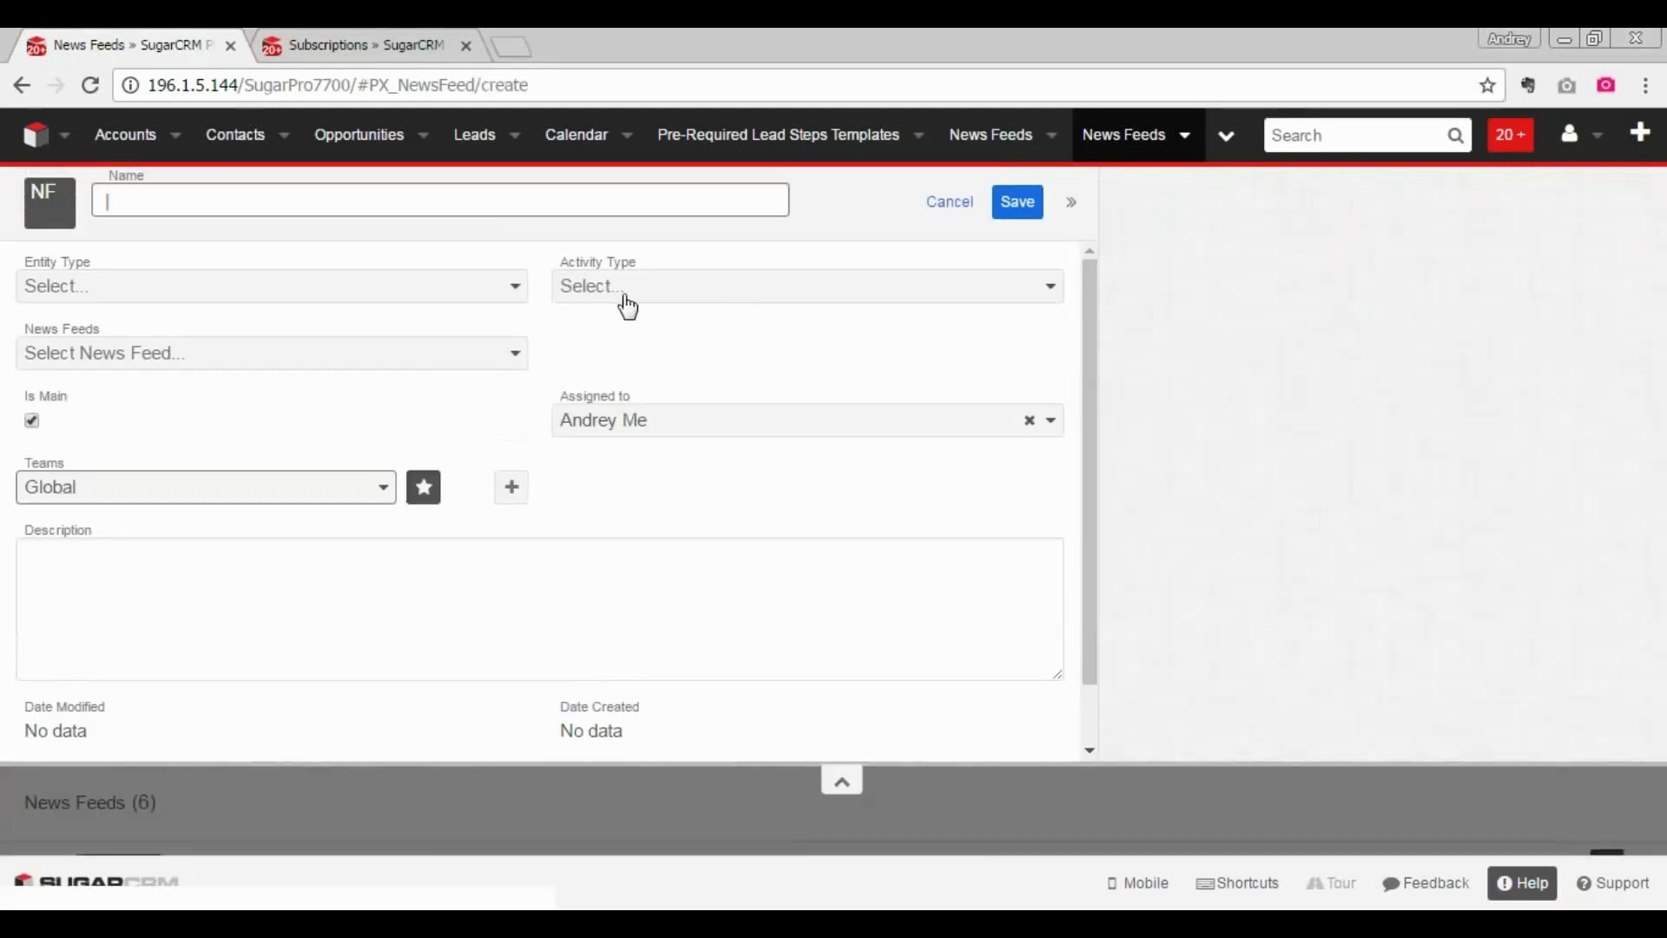
{"action": "left_click", "coordinate": [329, 293]}
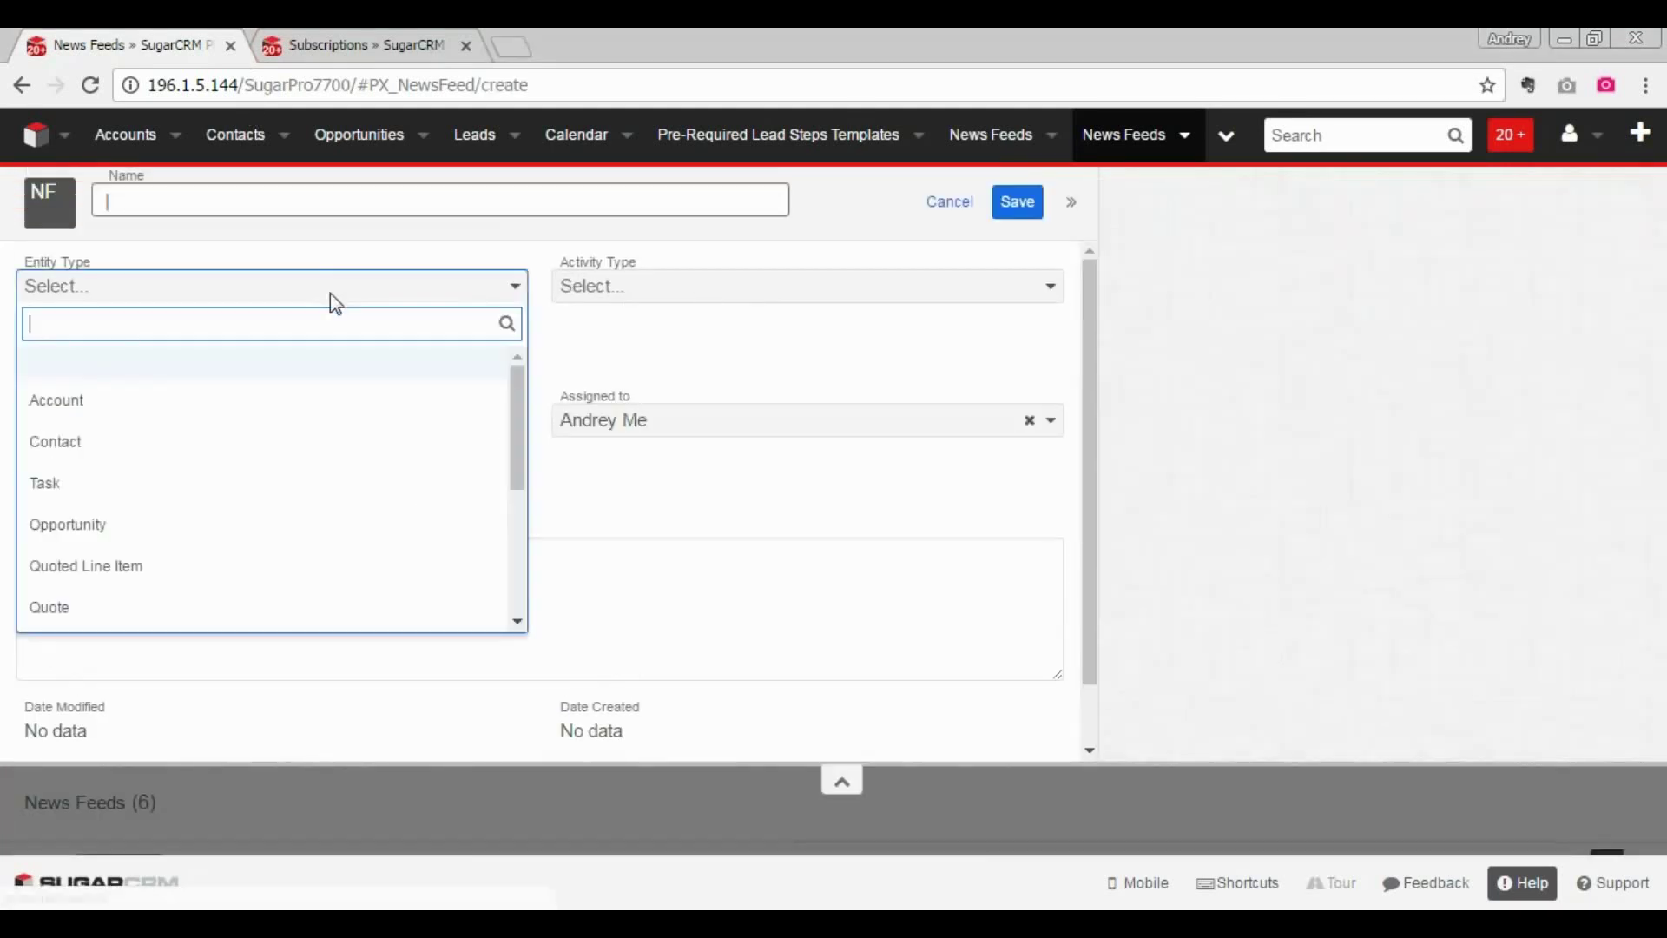
{"action": "scroll", "coordinate": [521, 431], "scroll_direction": "down", "scroll_amount": 3}
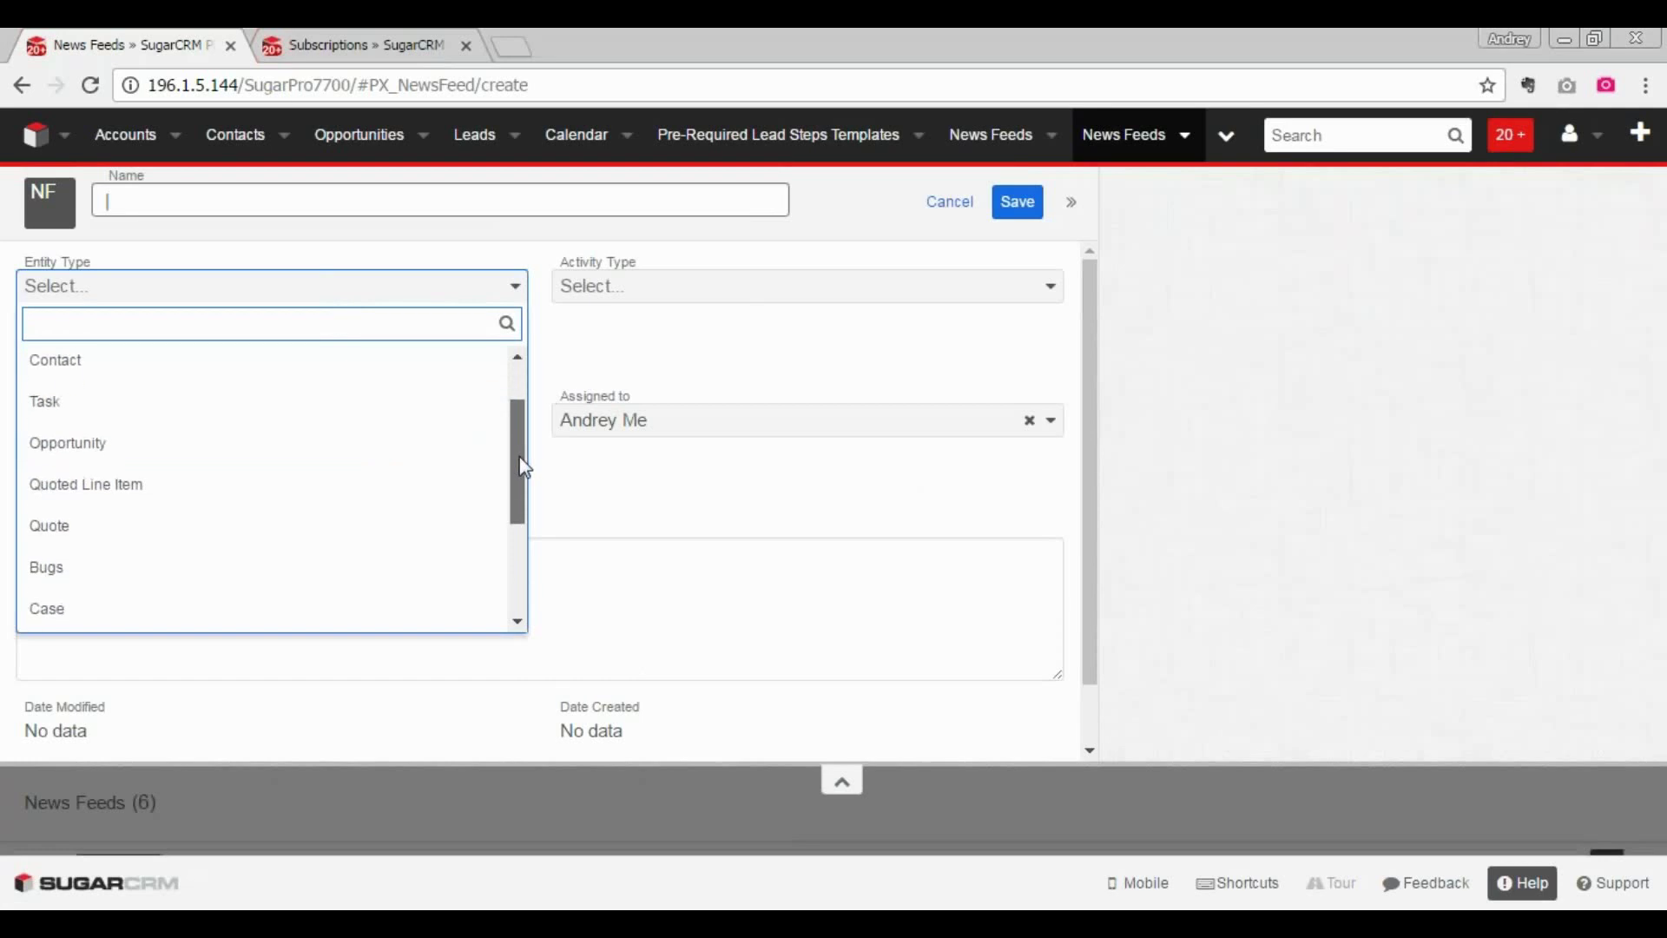
{"action": "left_click", "coordinate": [825, 286]}
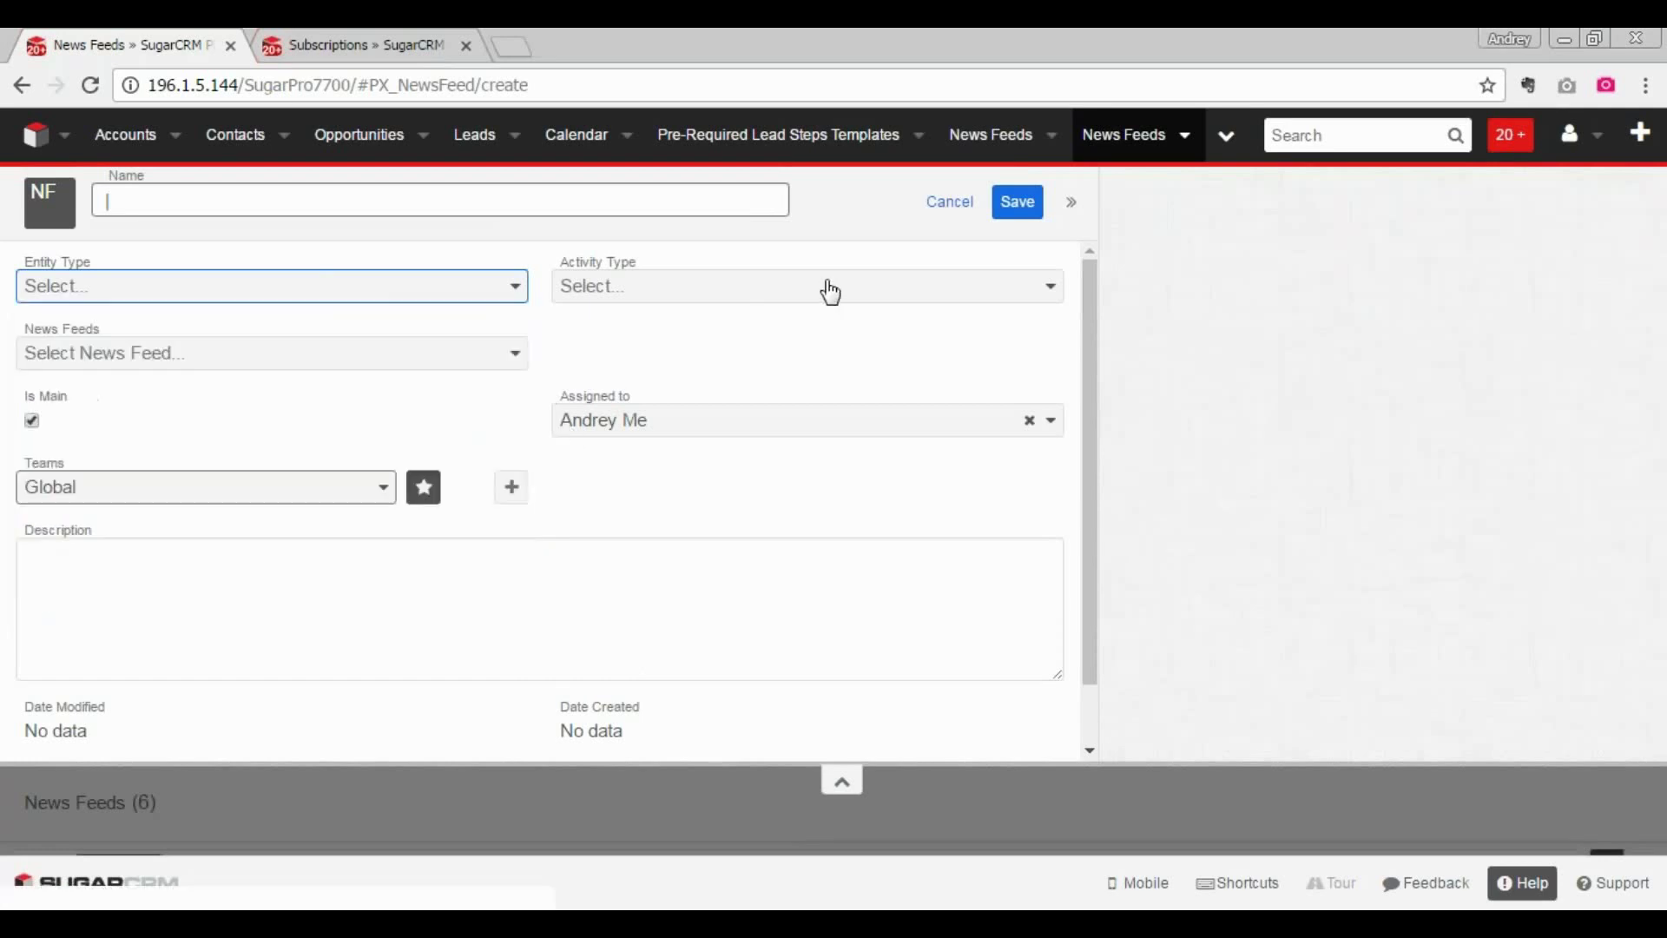
{"action": "left_click", "coordinate": [1049, 287]}
- Close the activity type choices without picking one and discard the unsaved news feed
{"action": "left_click_drag", "start_coordinate": [1057, 399], "coordinate": [1059, 510]}
{"action": "left_click", "coordinate": [1241, 412]}
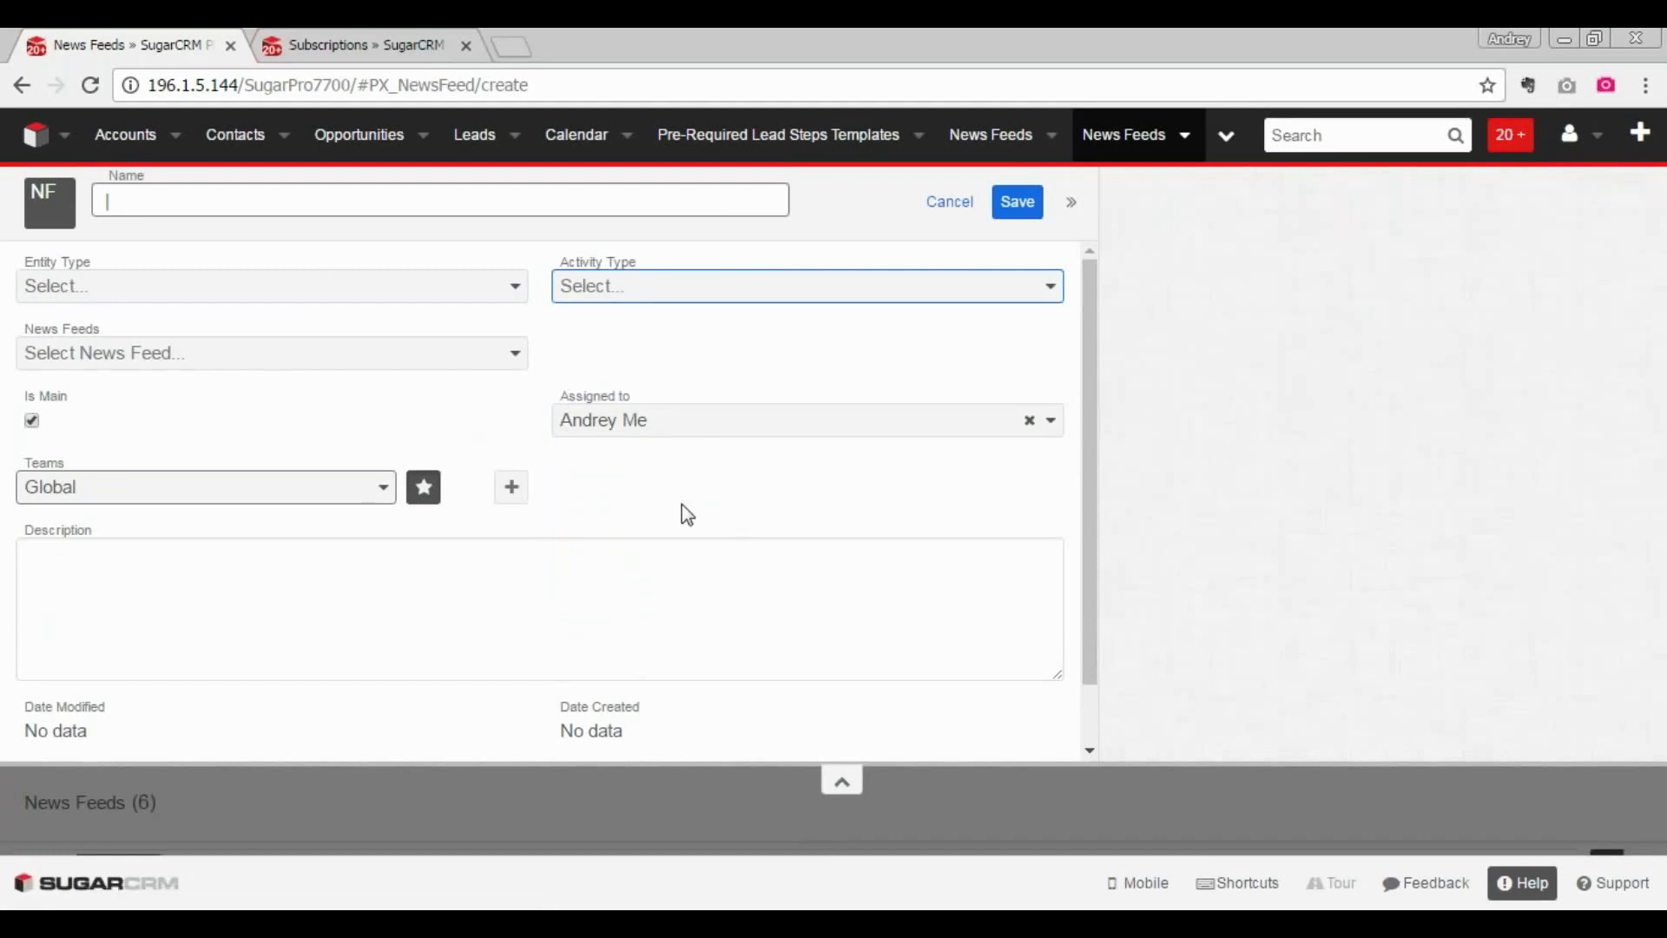
{"action": "mouse_move", "coordinate": [308, 383]}
{"action": "left_mouse_down"}
{"action": "mouse_move", "coordinate": [7, 399]}
{"action": "mouse_move", "coordinate": [426, 462]}
{"action": "mouse_move", "coordinate": [291, 333]}
{"action": "left_mouse_up"}
{"action": "left_click", "coordinate": [952, 202]}
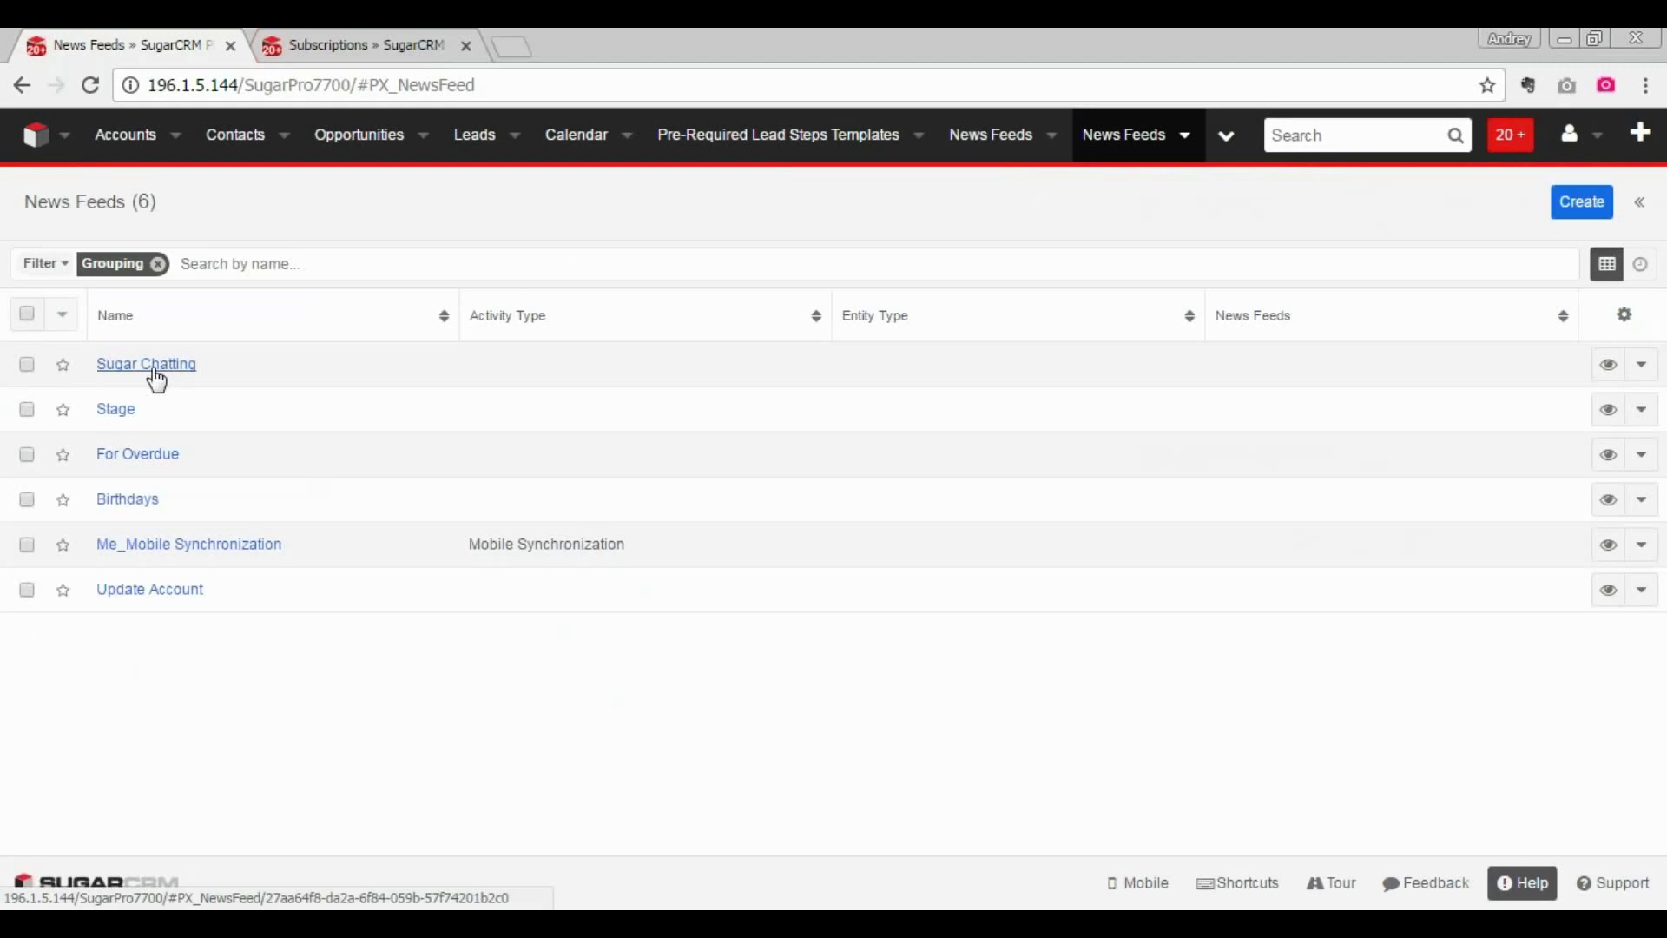
- Open the Stage news feed record and scroll through its details
{"action": "left_click", "coordinate": [122, 413]}
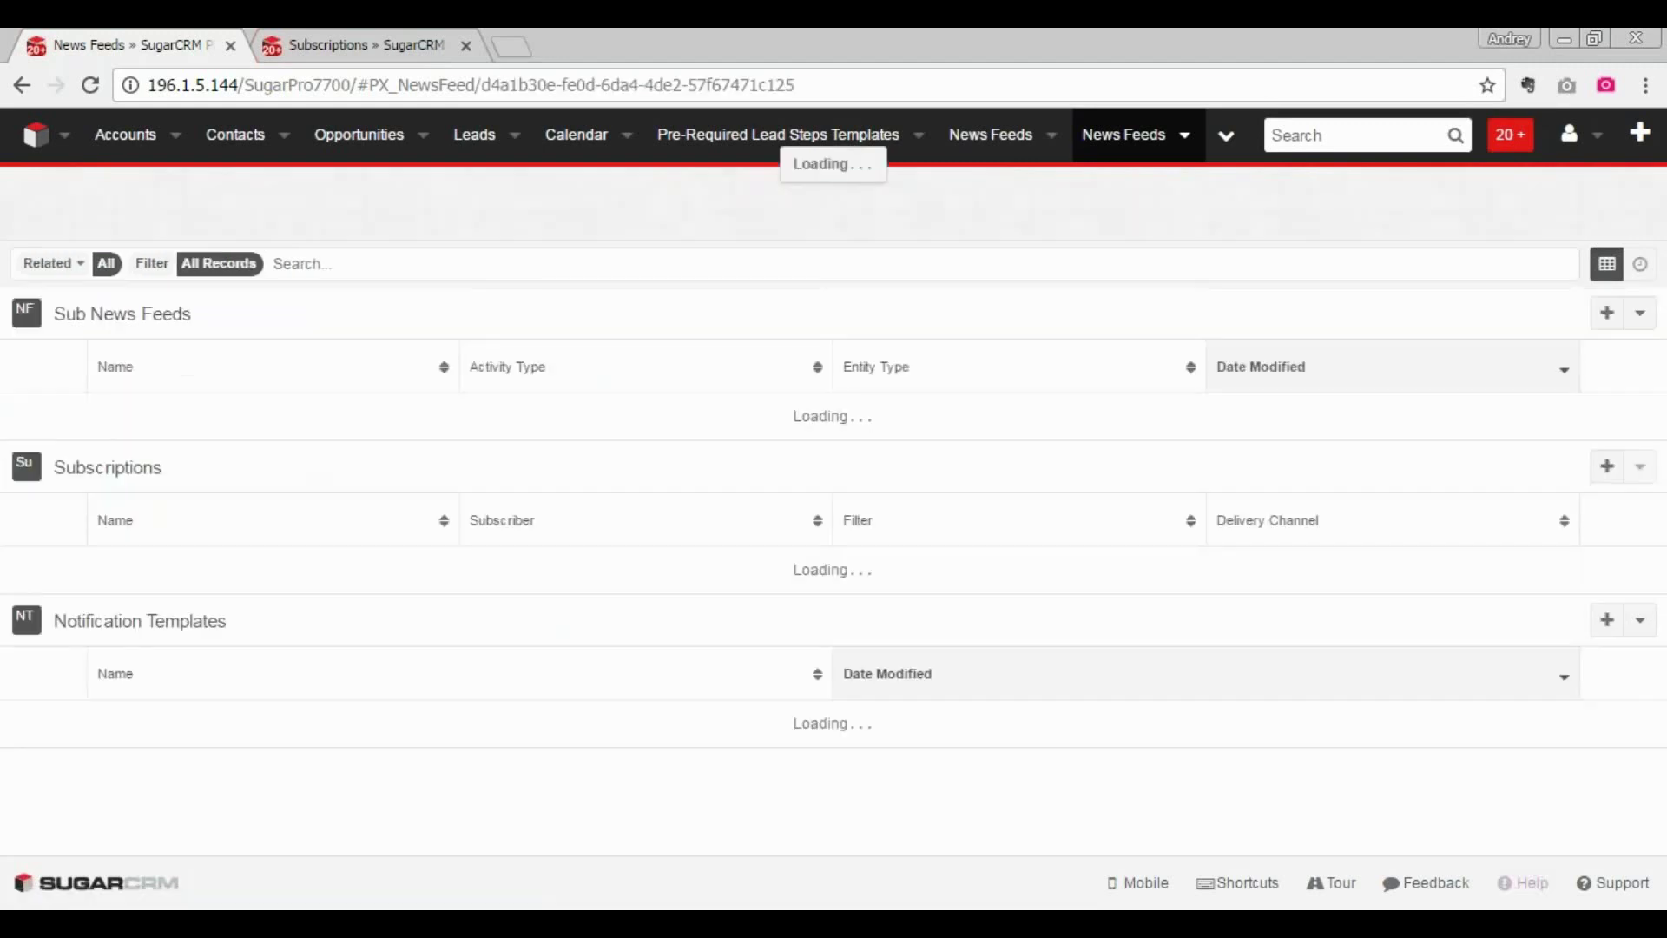
{"action": "scroll", "coordinate": [804, 573], "scroll_direction": "down", "scroll_amount": 3}
{"action": "scroll", "coordinate": [825, 547], "scroll_direction": "down", "scroll_amount": 3}
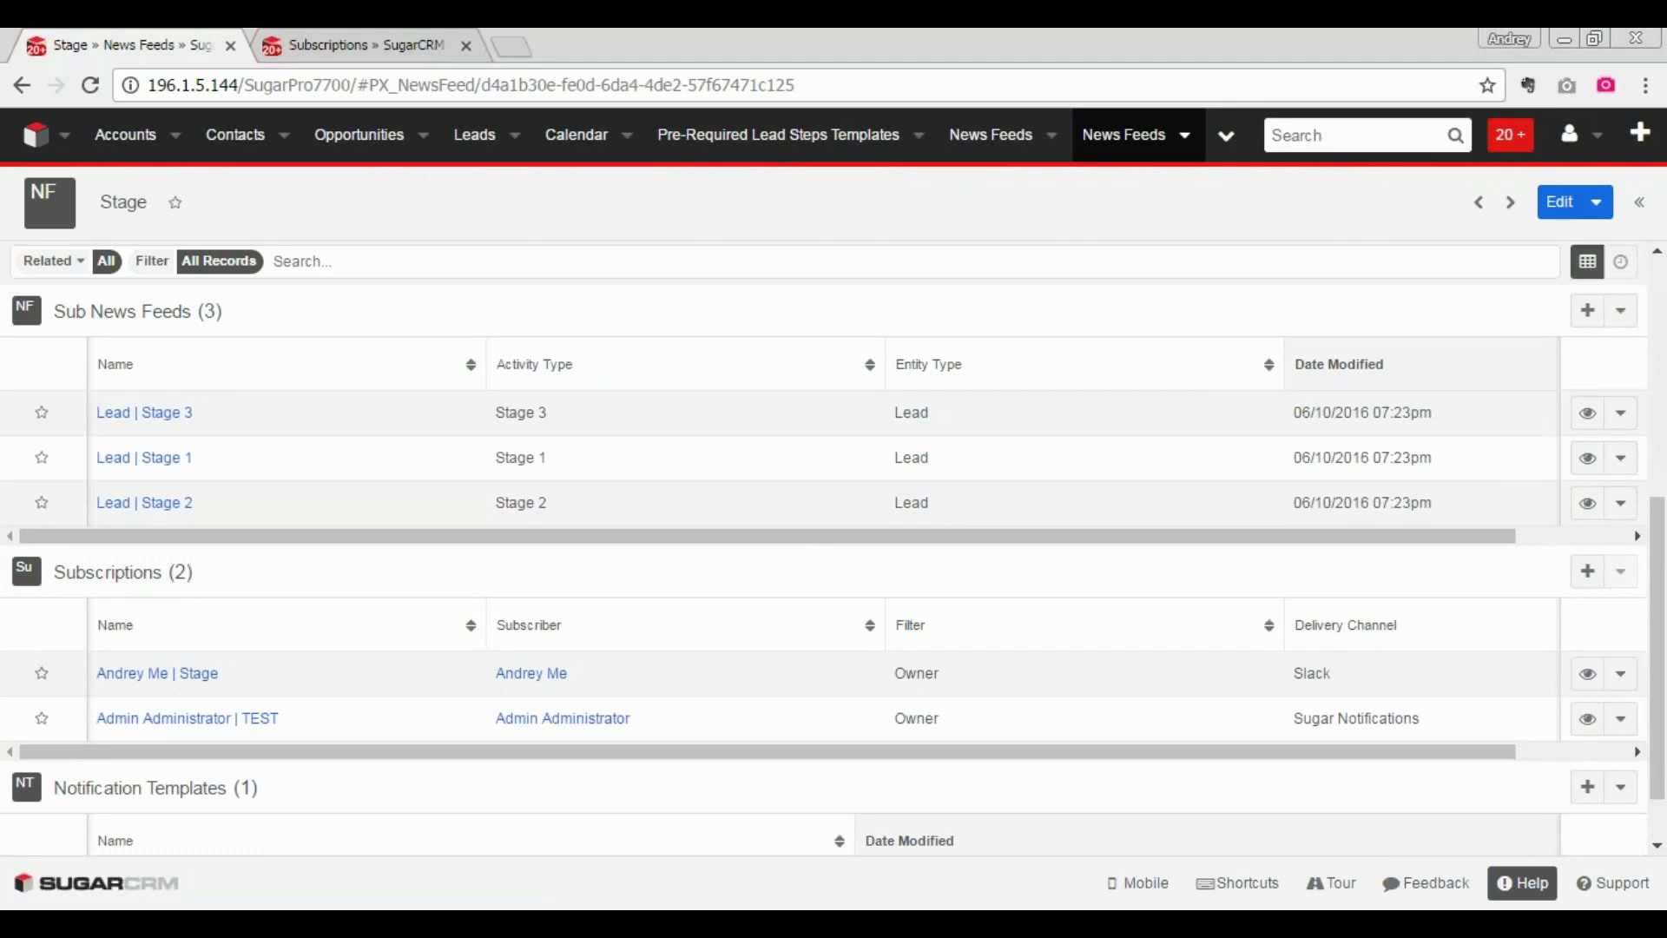
- Start a new subscription and browse the news feed list without choosing one
{"action": "left_click", "coordinate": [389, 48]}
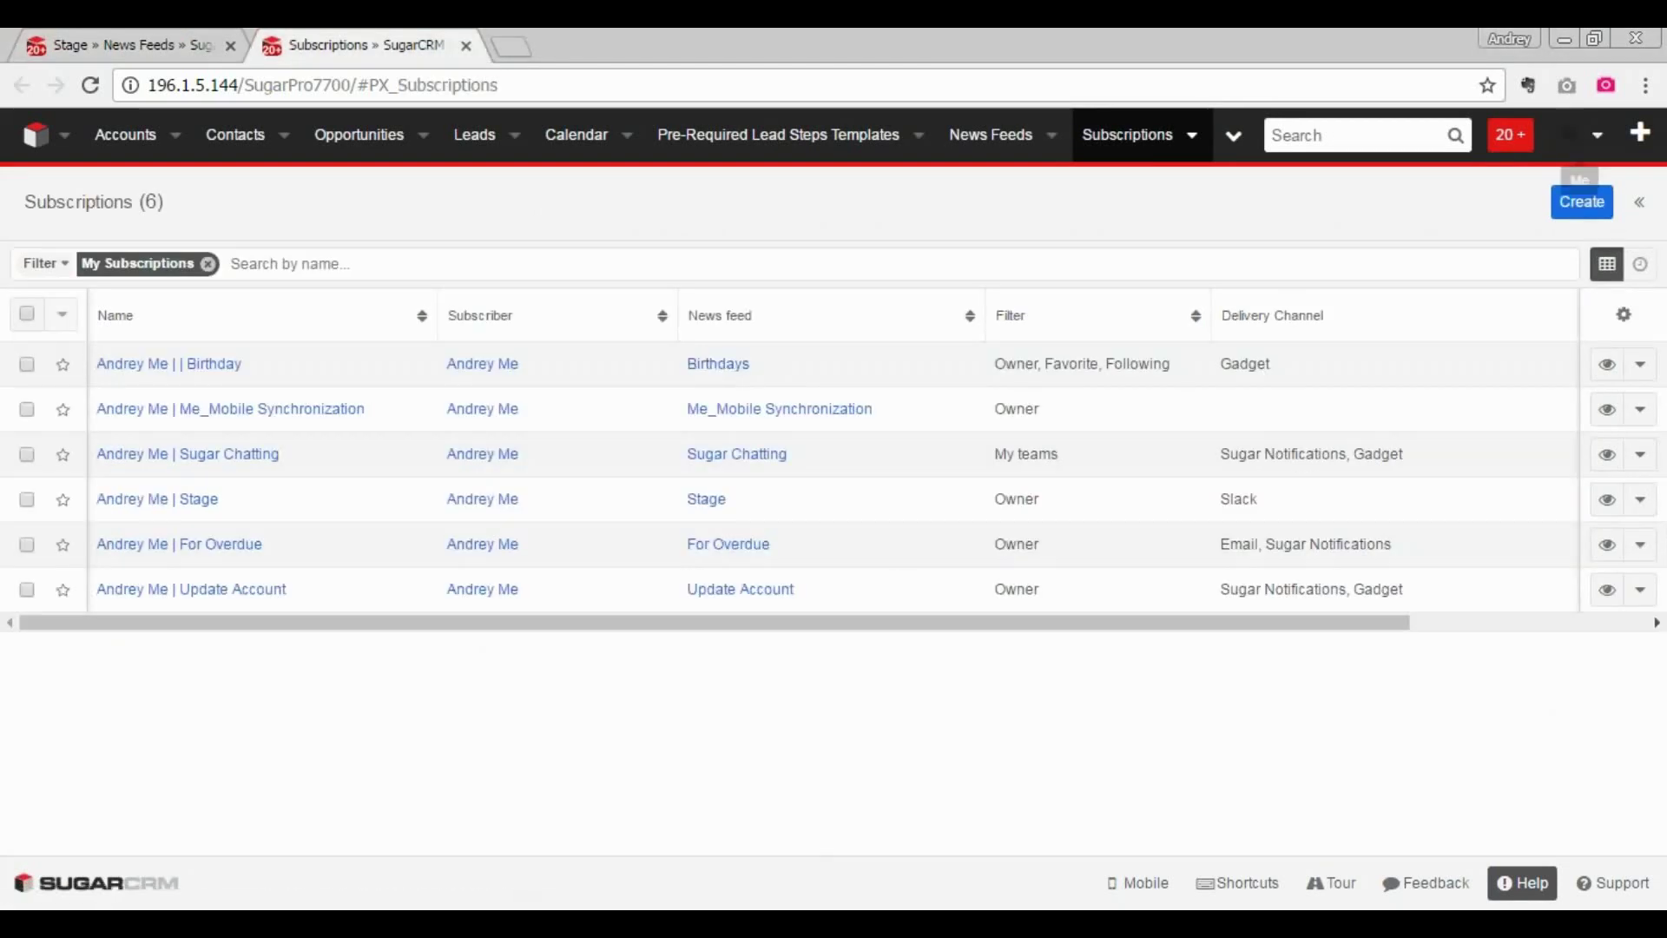
{"action": "left_click", "coordinate": [1582, 204]}
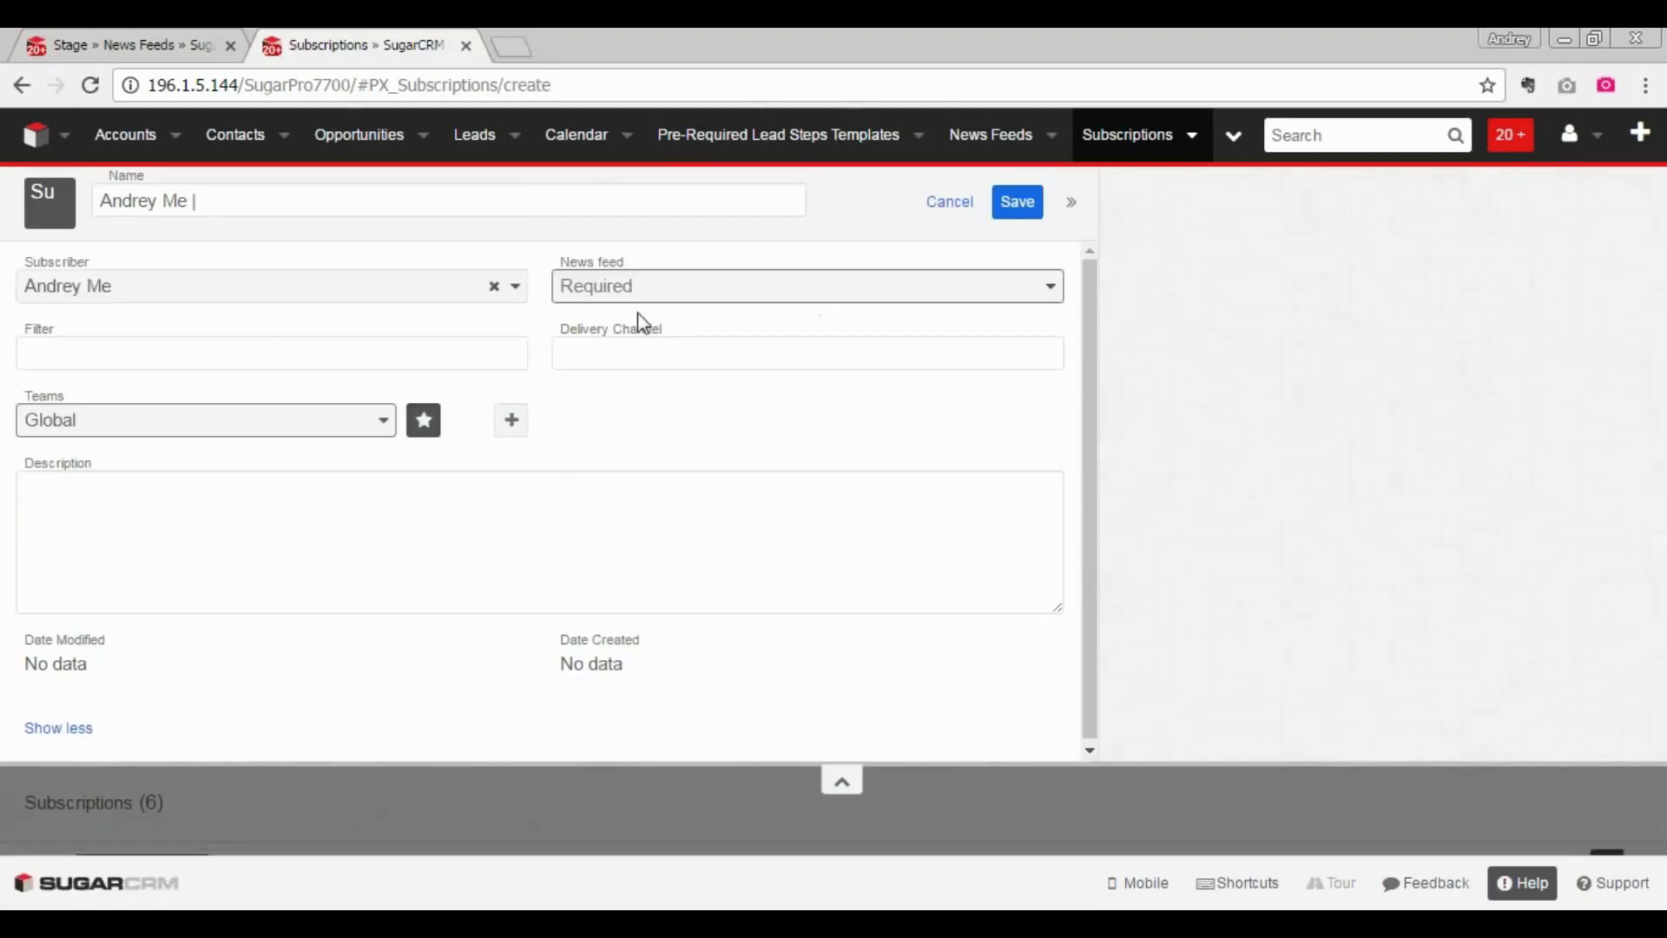
{"action": "left_click", "coordinate": [860, 301]}
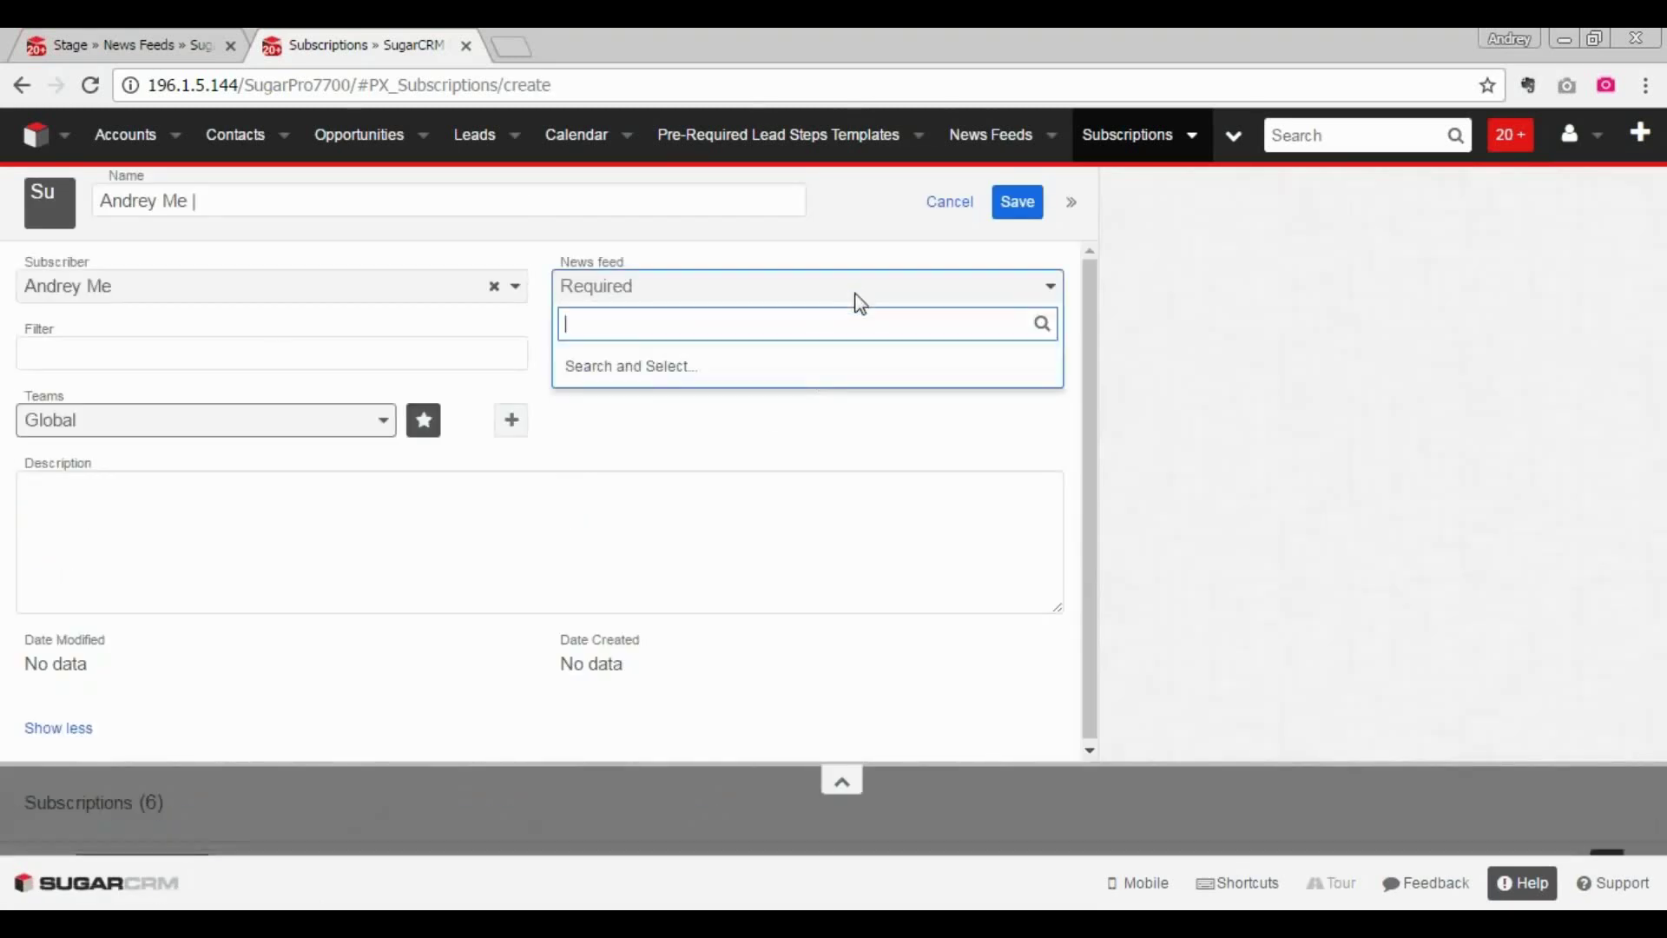
{"action": "left_click", "coordinate": [799, 371]}
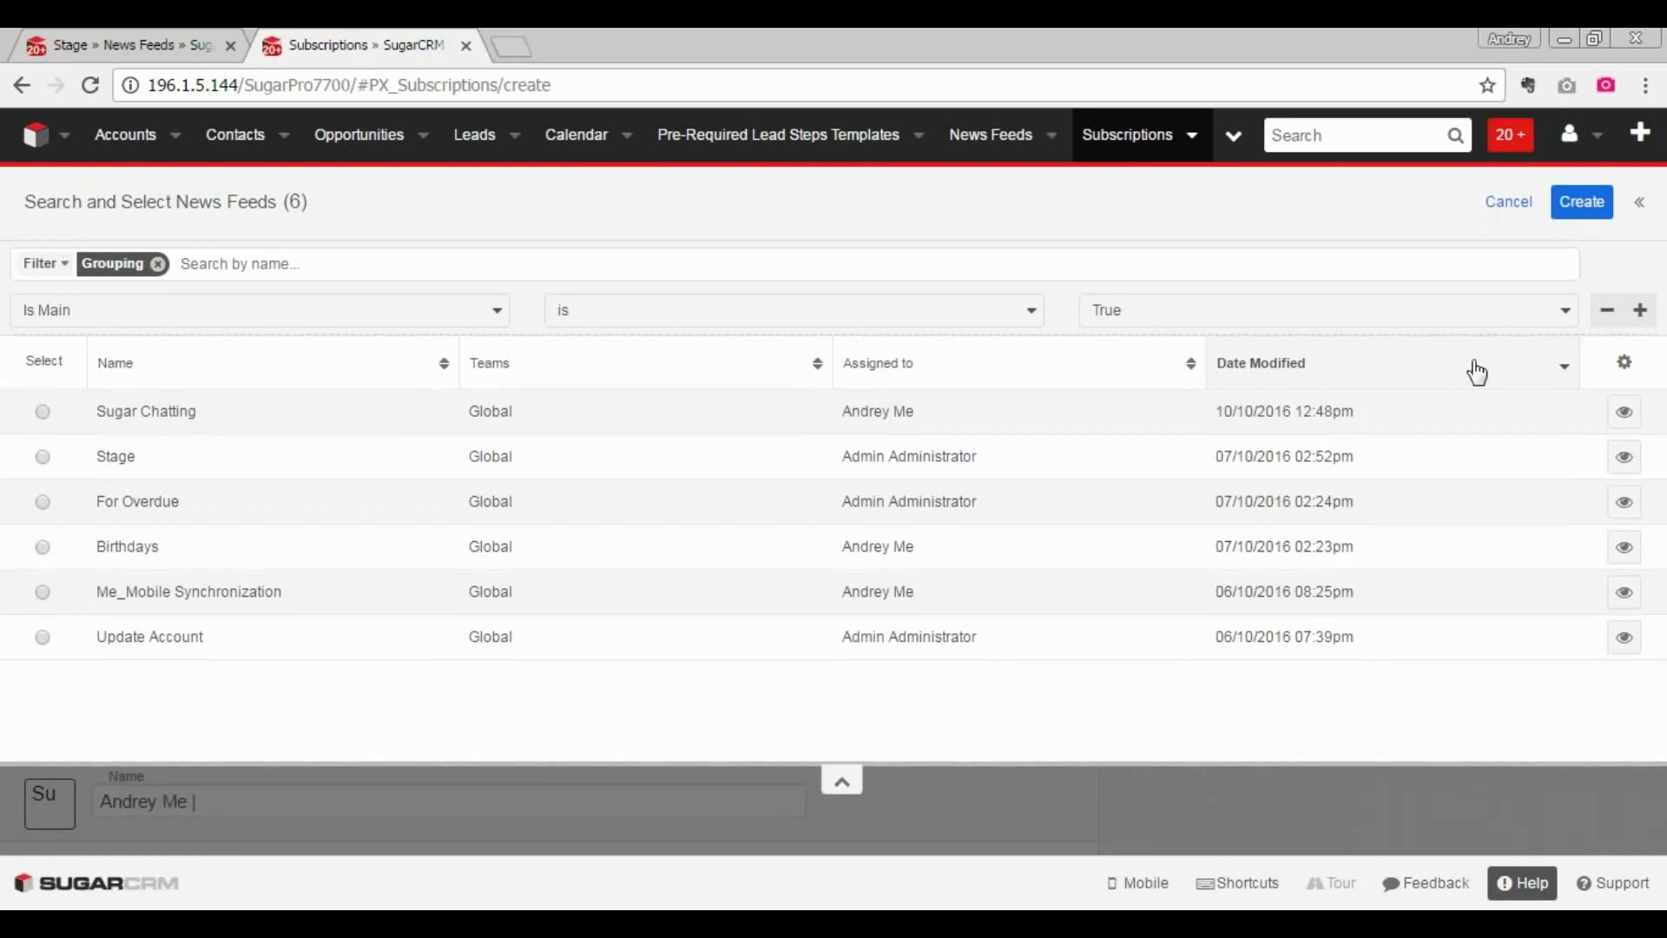
{"action": "left_click", "coordinate": [1508, 202]}
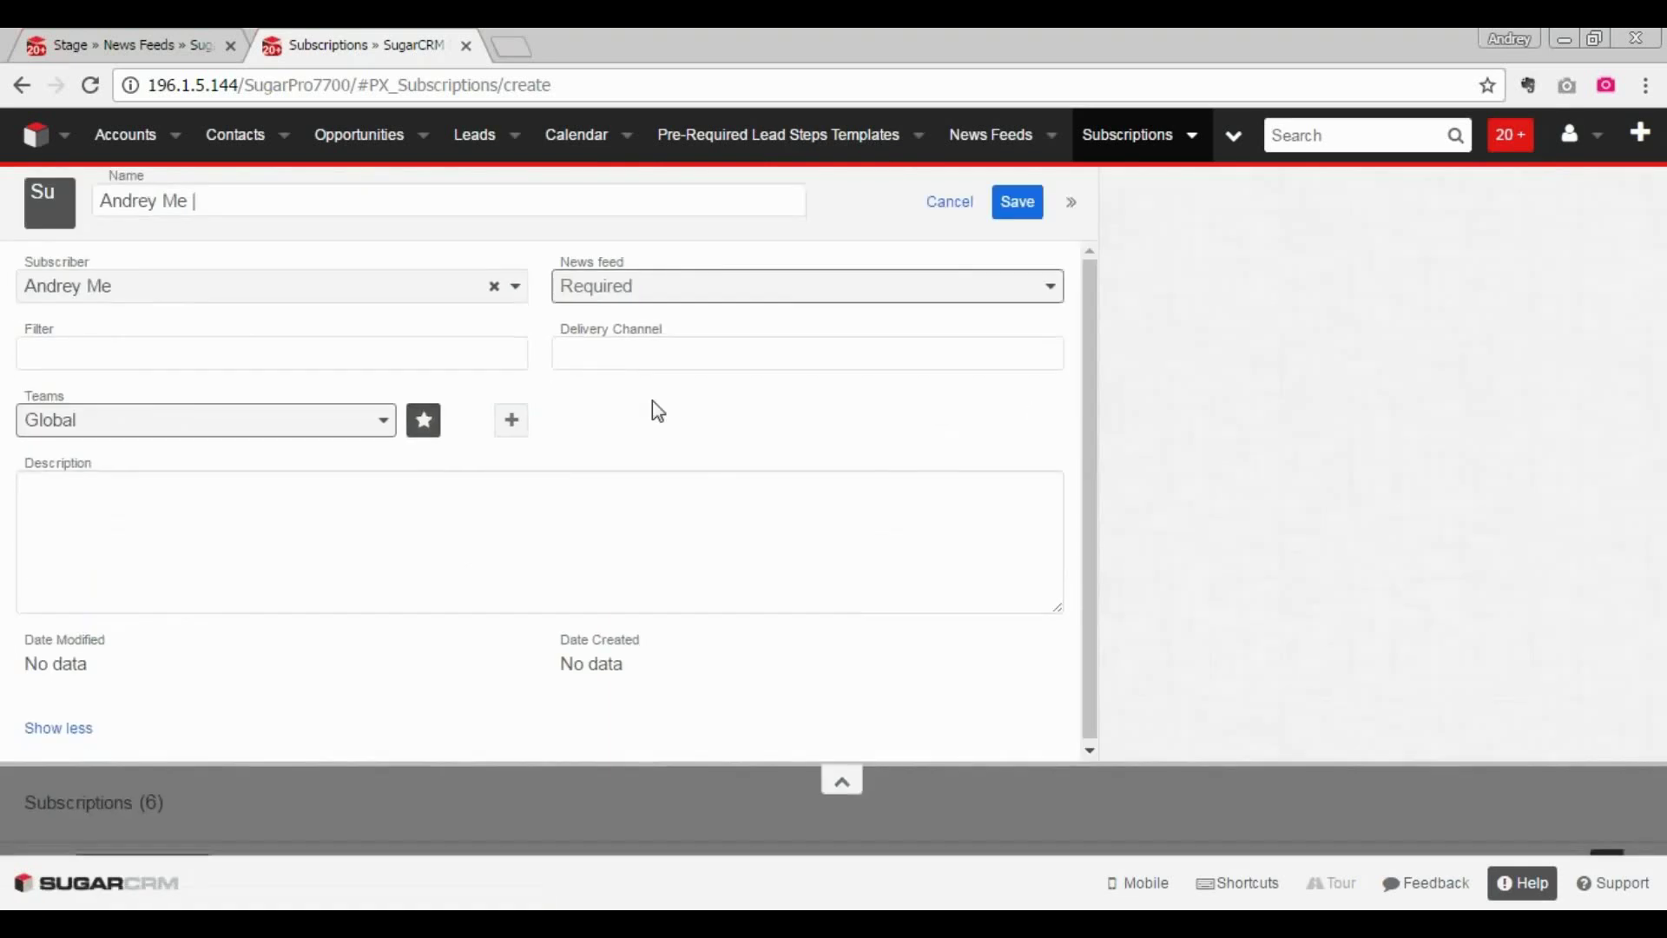
- Set the Delivery Channel to Email and Sugar Notifications, then cancel the new subscription
{"action": "left_click", "coordinate": [107, 353]}
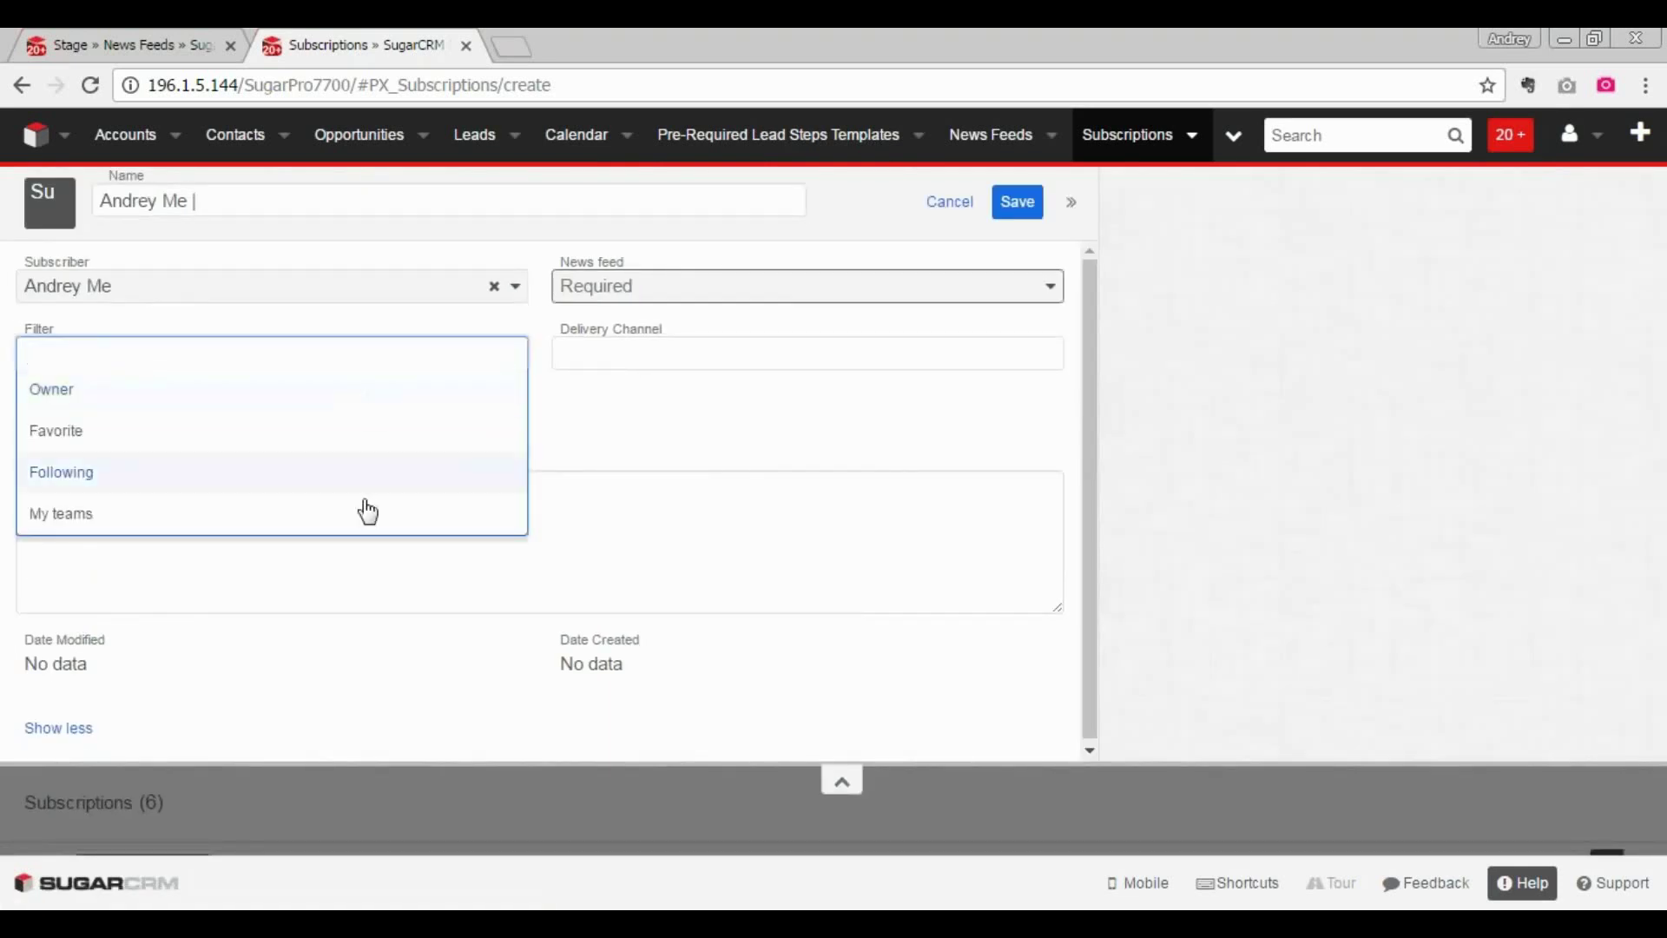
{"action": "left_click", "coordinate": [719, 353]}
{"action": "left_click", "coordinate": [725, 354]}
{"action": "left_click", "coordinate": [623, 389]}
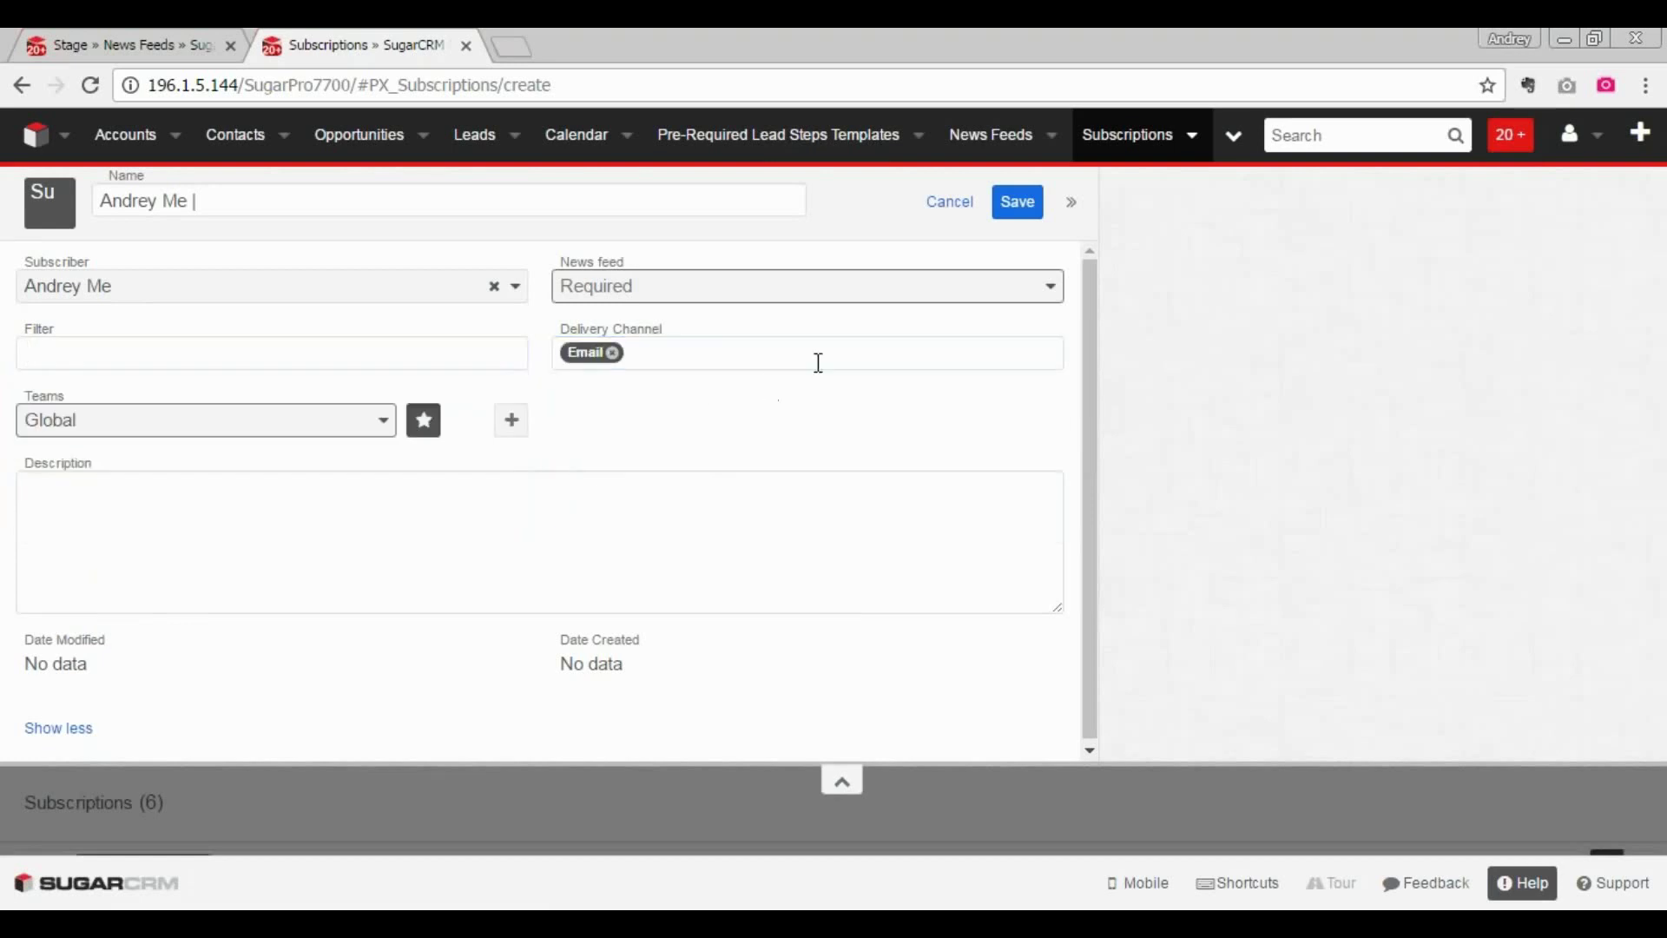
{"action": "left_click", "coordinate": [818, 363]}
{"action": "left_click", "coordinate": [820, 399]}
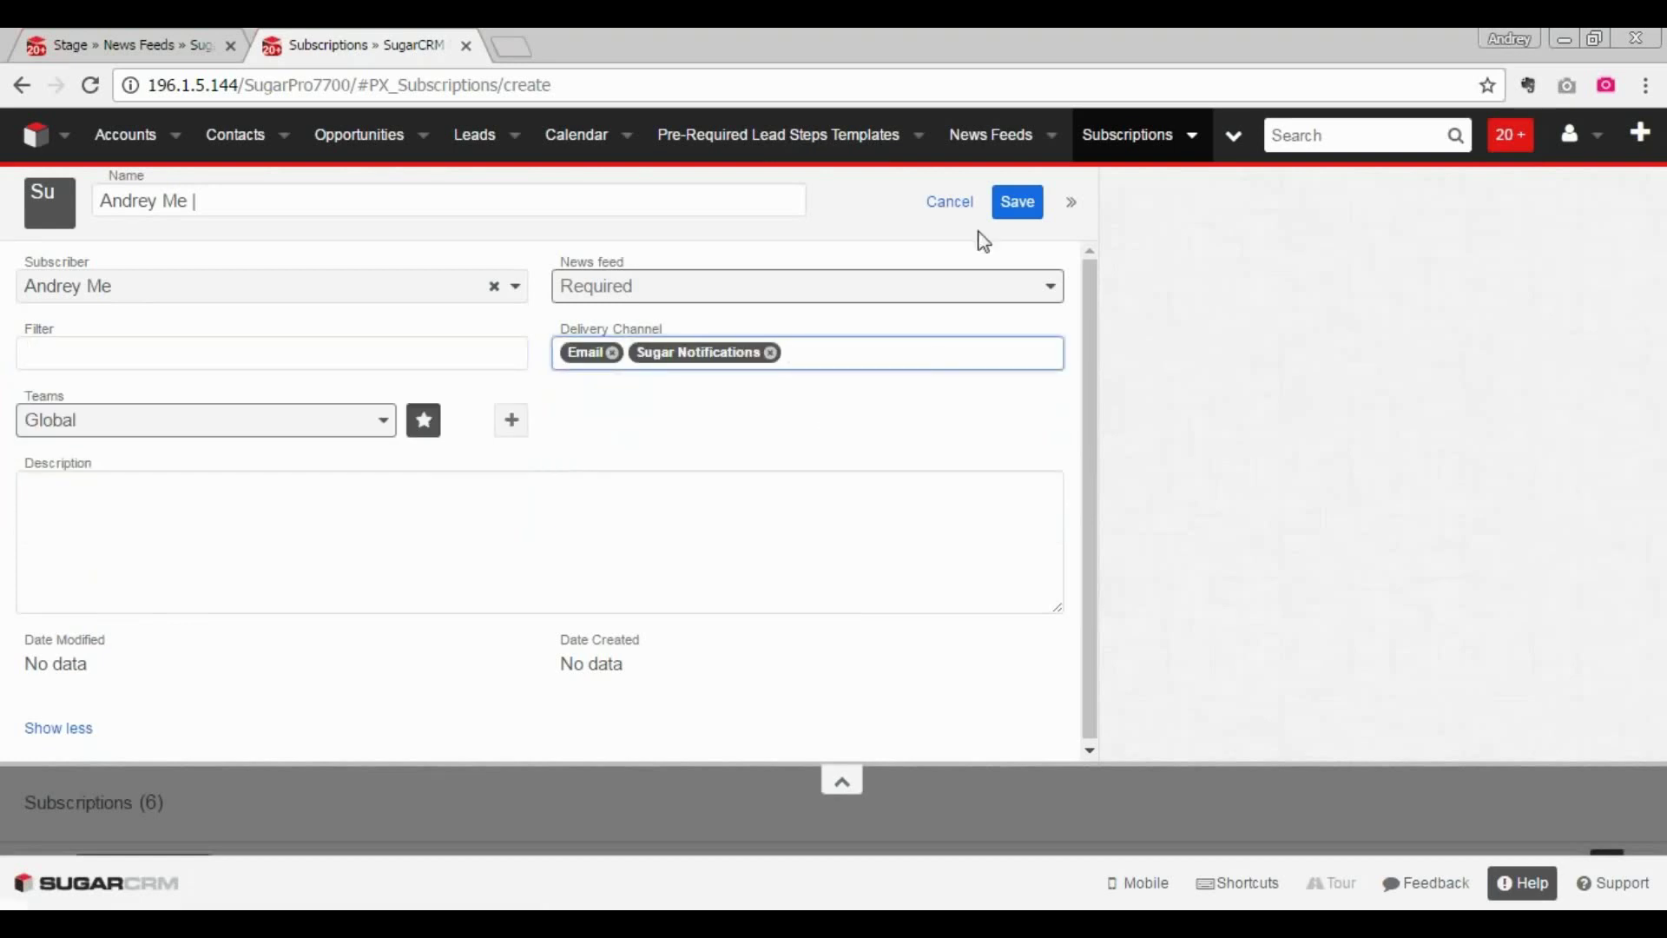
{"action": "left_click", "coordinate": [950, 203]}
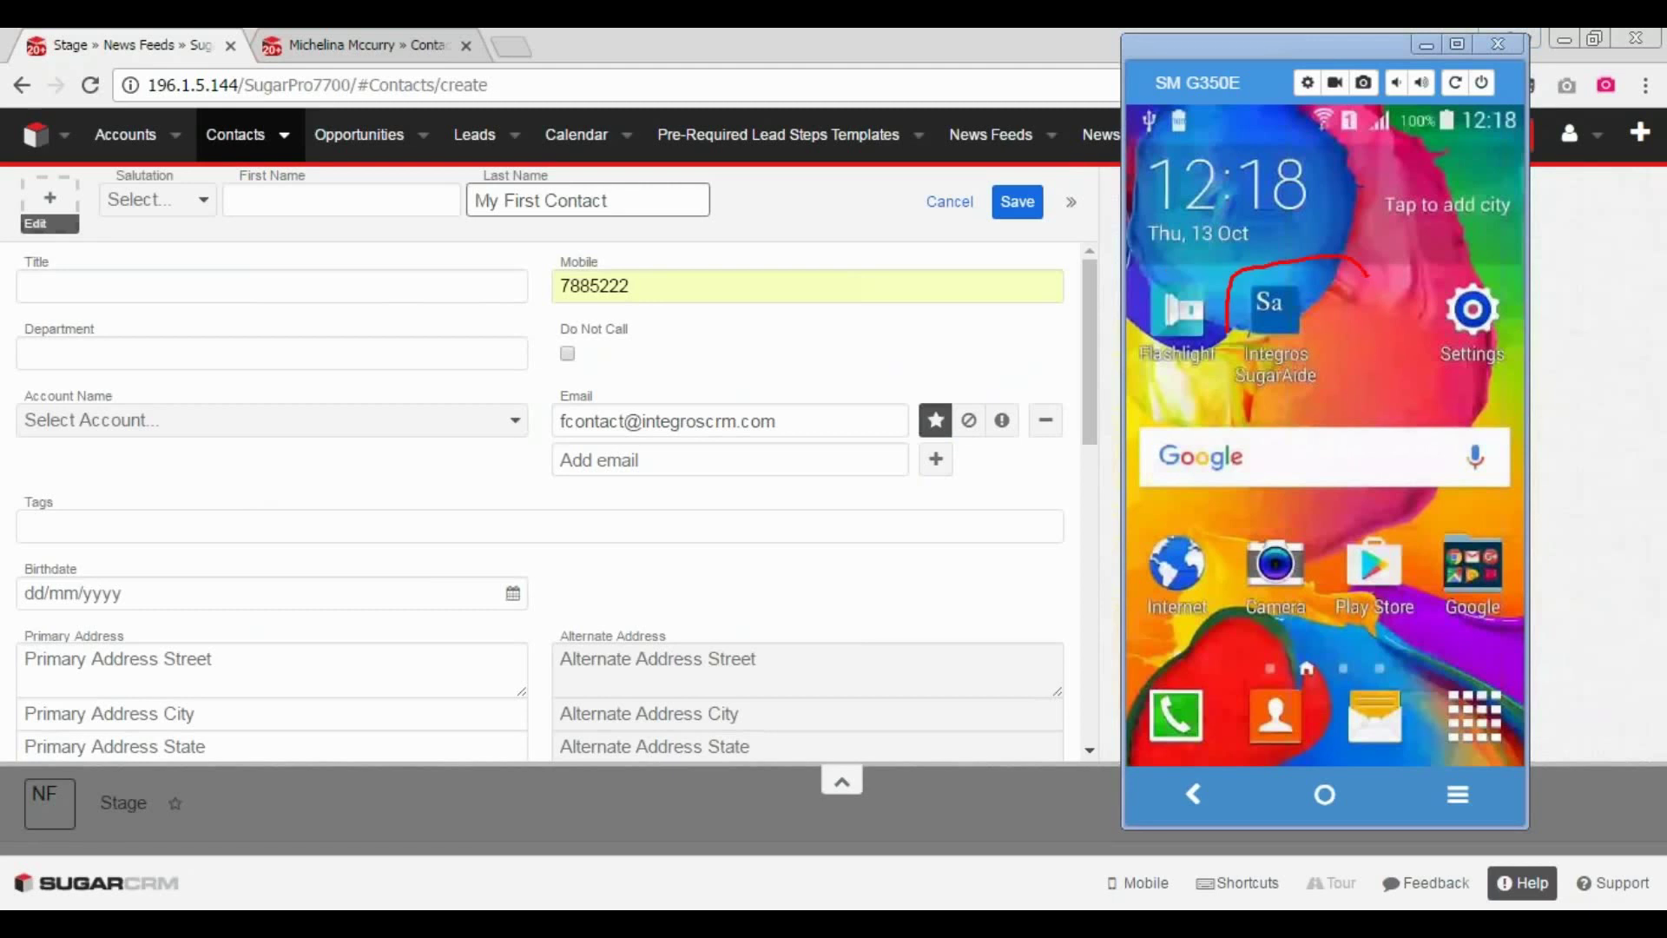
- Clear the annotation and bring the browser with the unsaved contact form in front of the phone
{"action": "left_click_drag", "start_coordinate": [1368, 276], "coordinate": [1242, 382]}
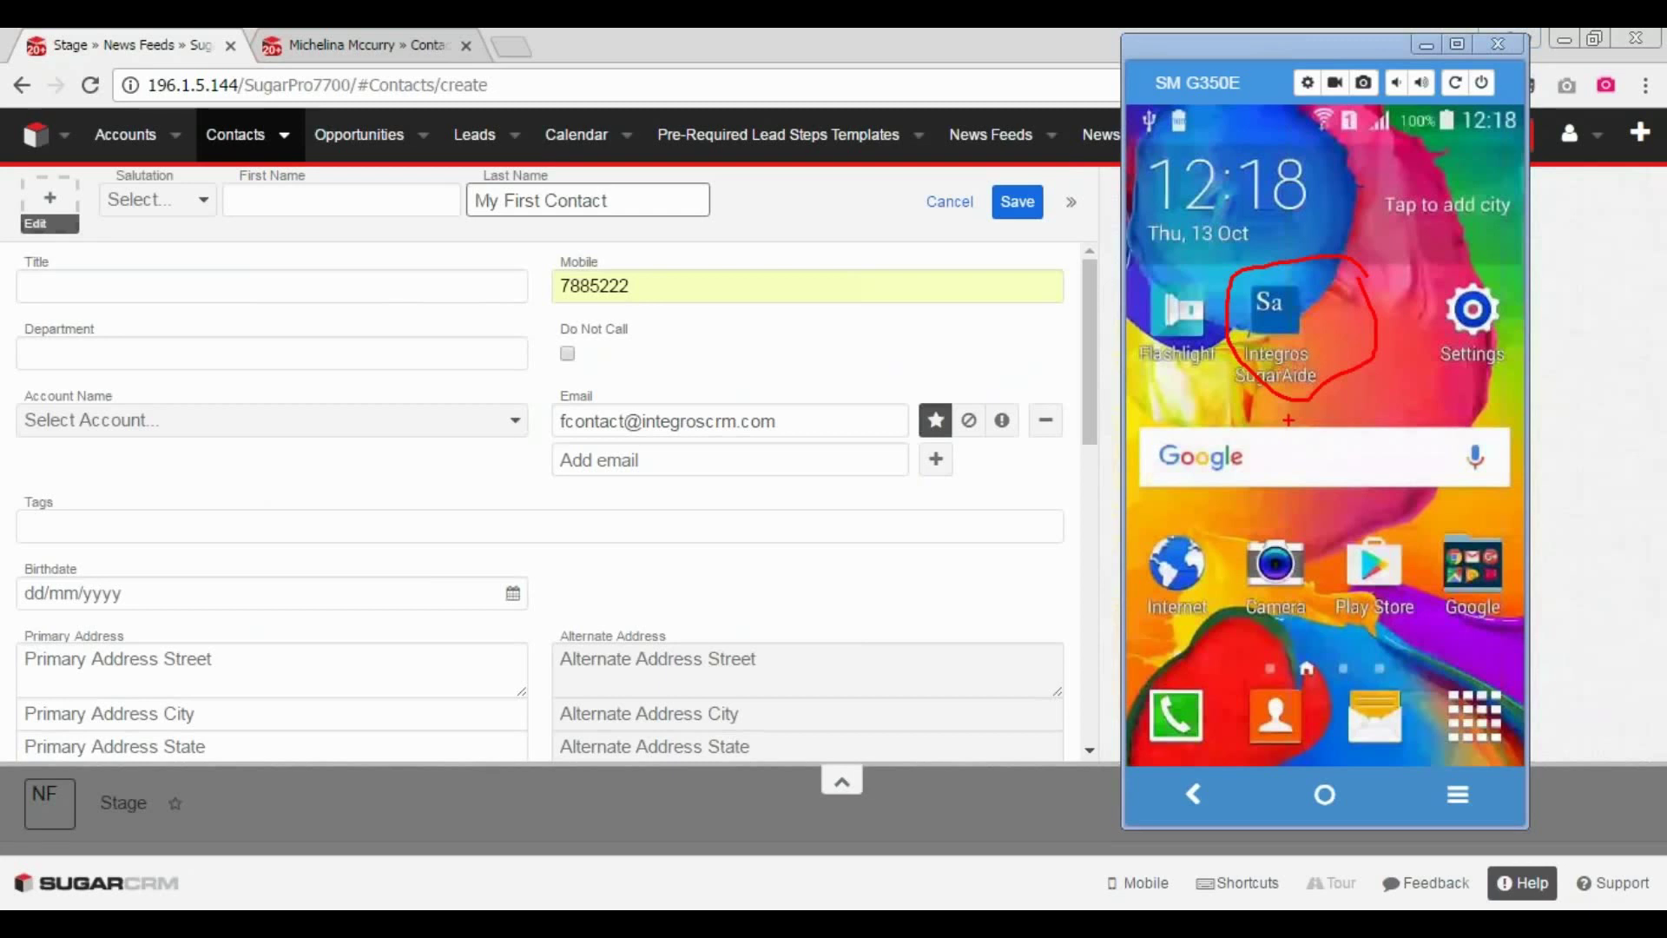
{"action": "key", "text": "Escape"}
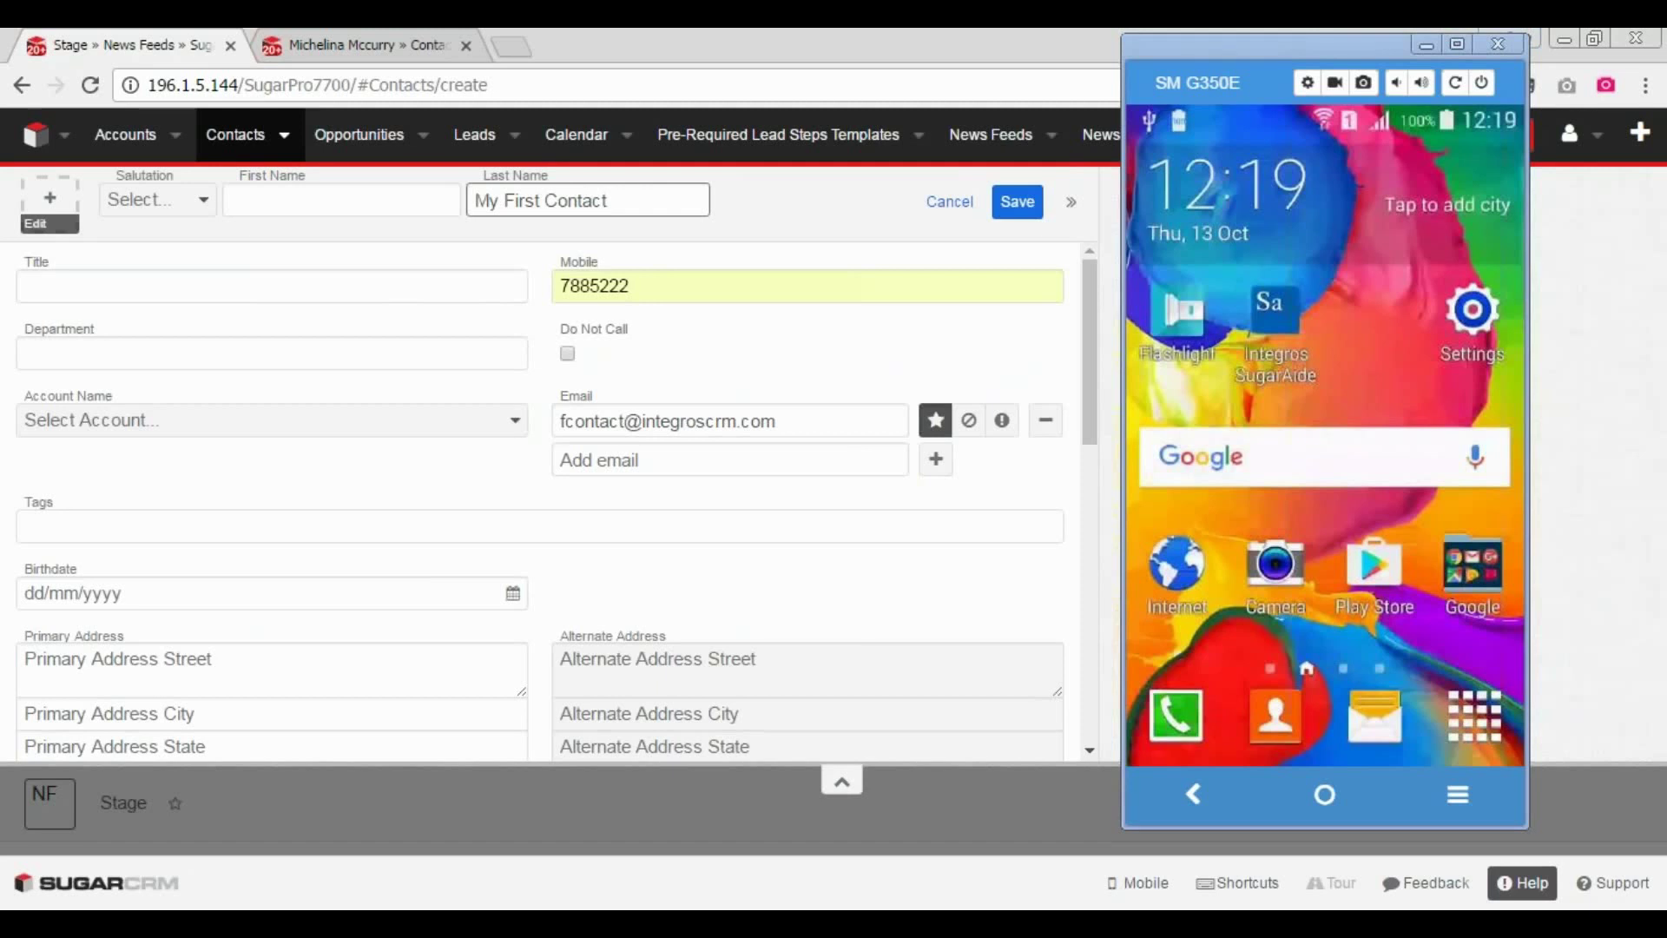
{"action": "left_click", "coordinate": [659, 195]}
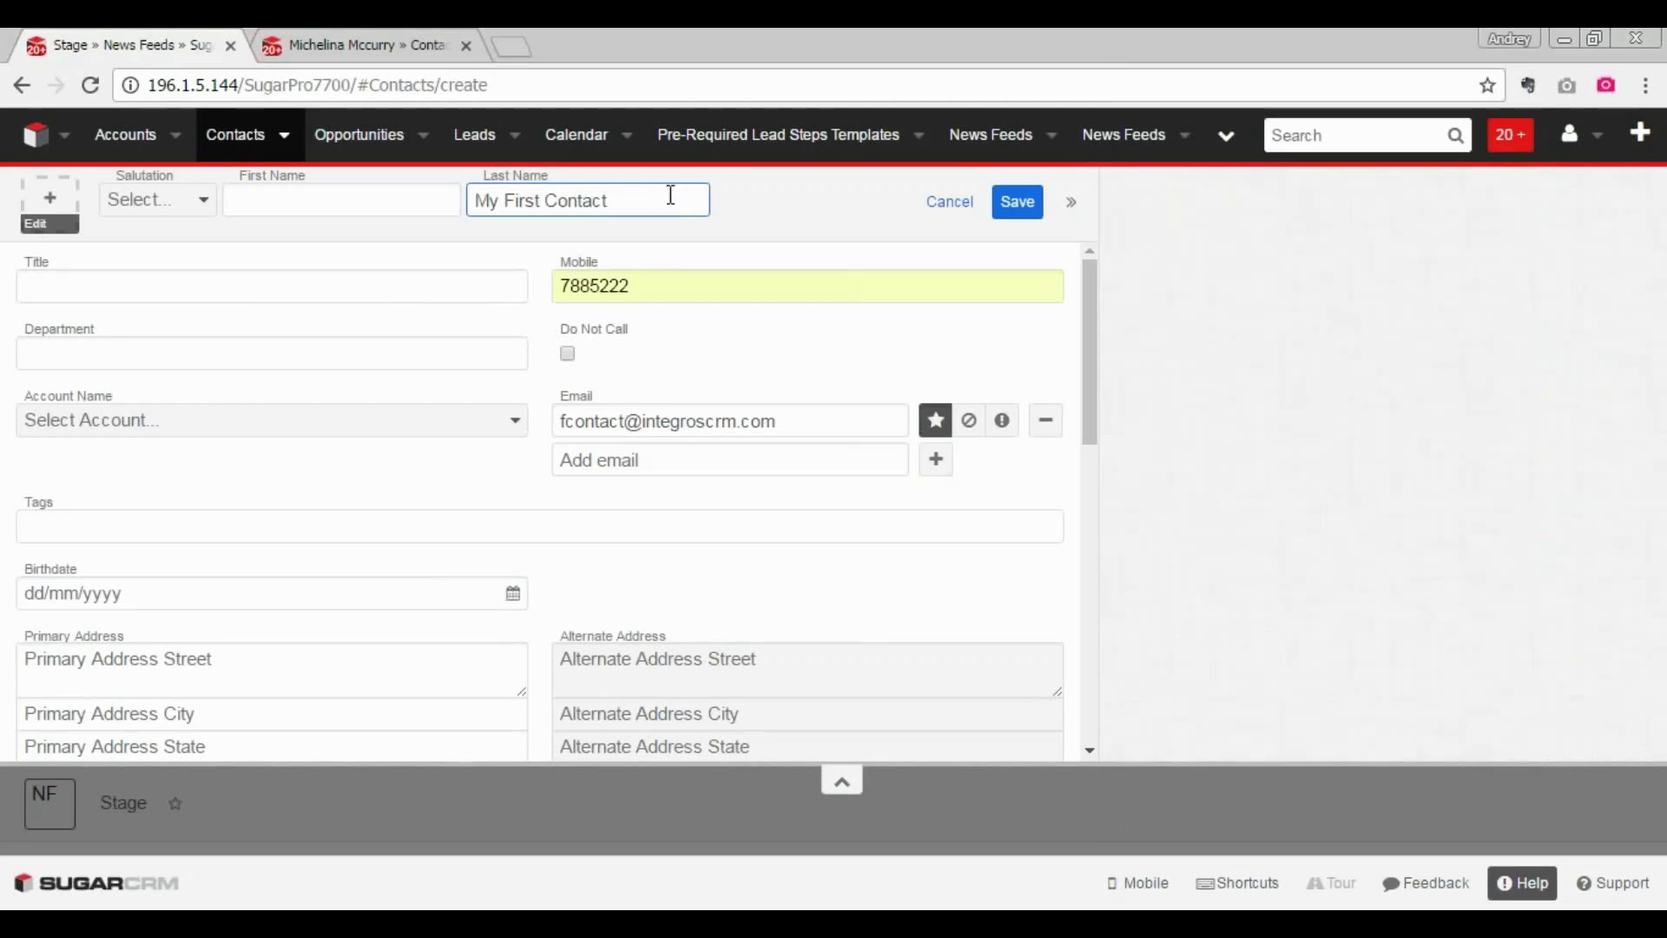
- Save My First Contact and open its synced details on the phone, showing mobile number and e-mail
{"action": "left_click", "coordinate": [1024, 217]}
{"action": "key", "text": "alt+Tab"}
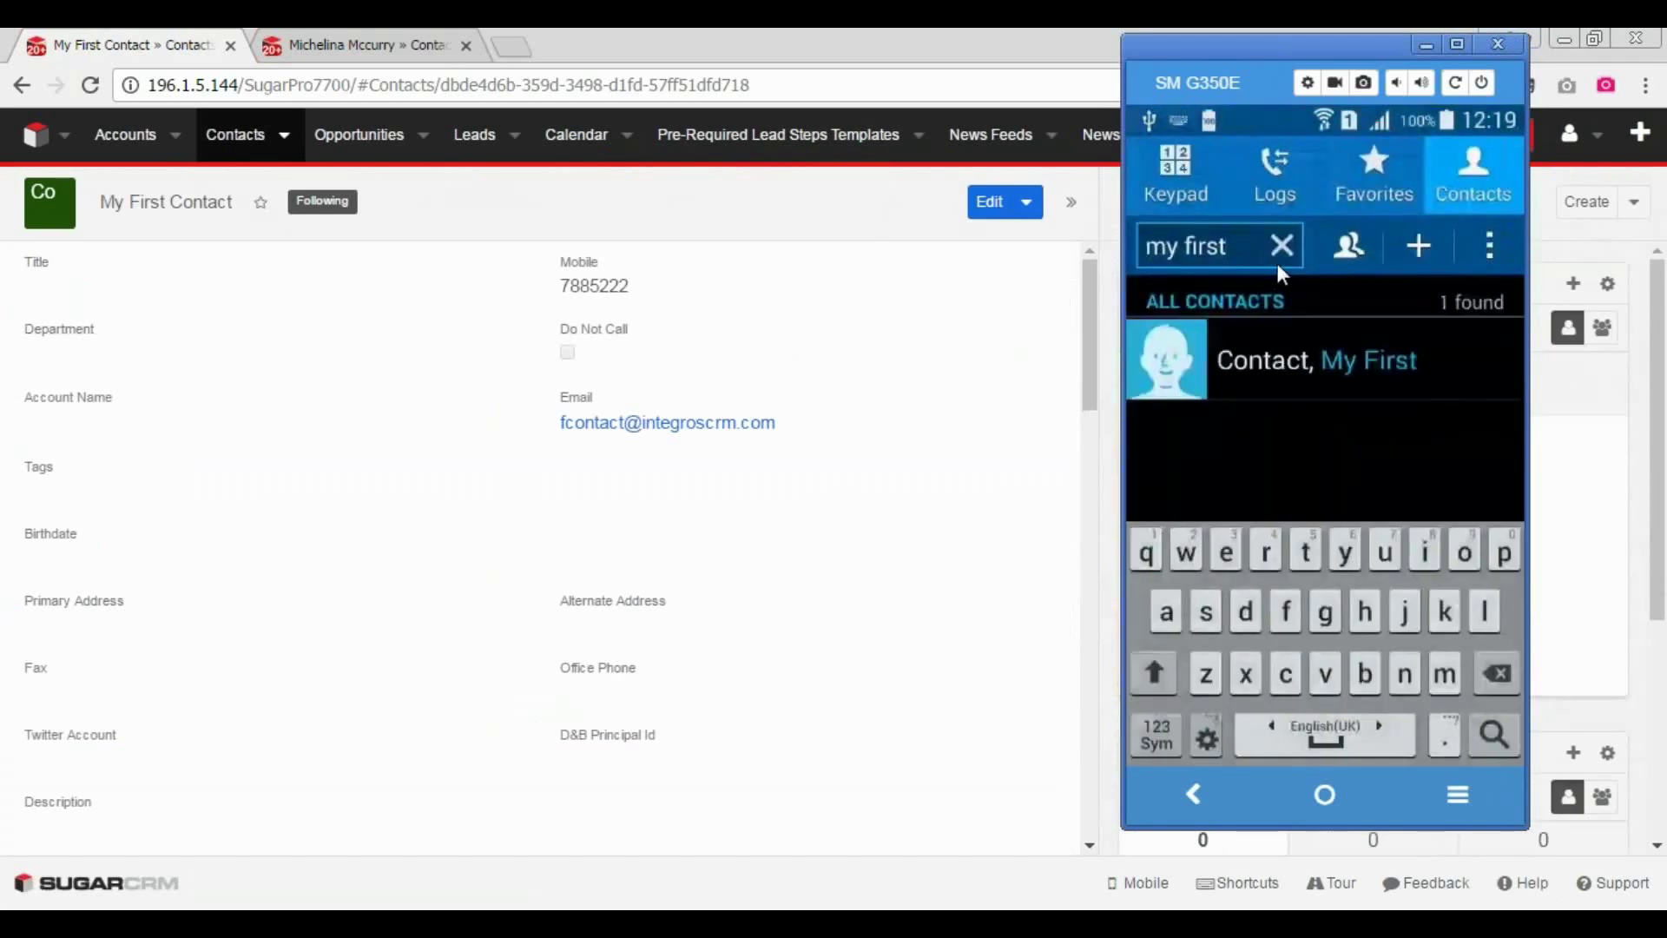
{"action": "left_click", "coordinate": [1170, 371]}
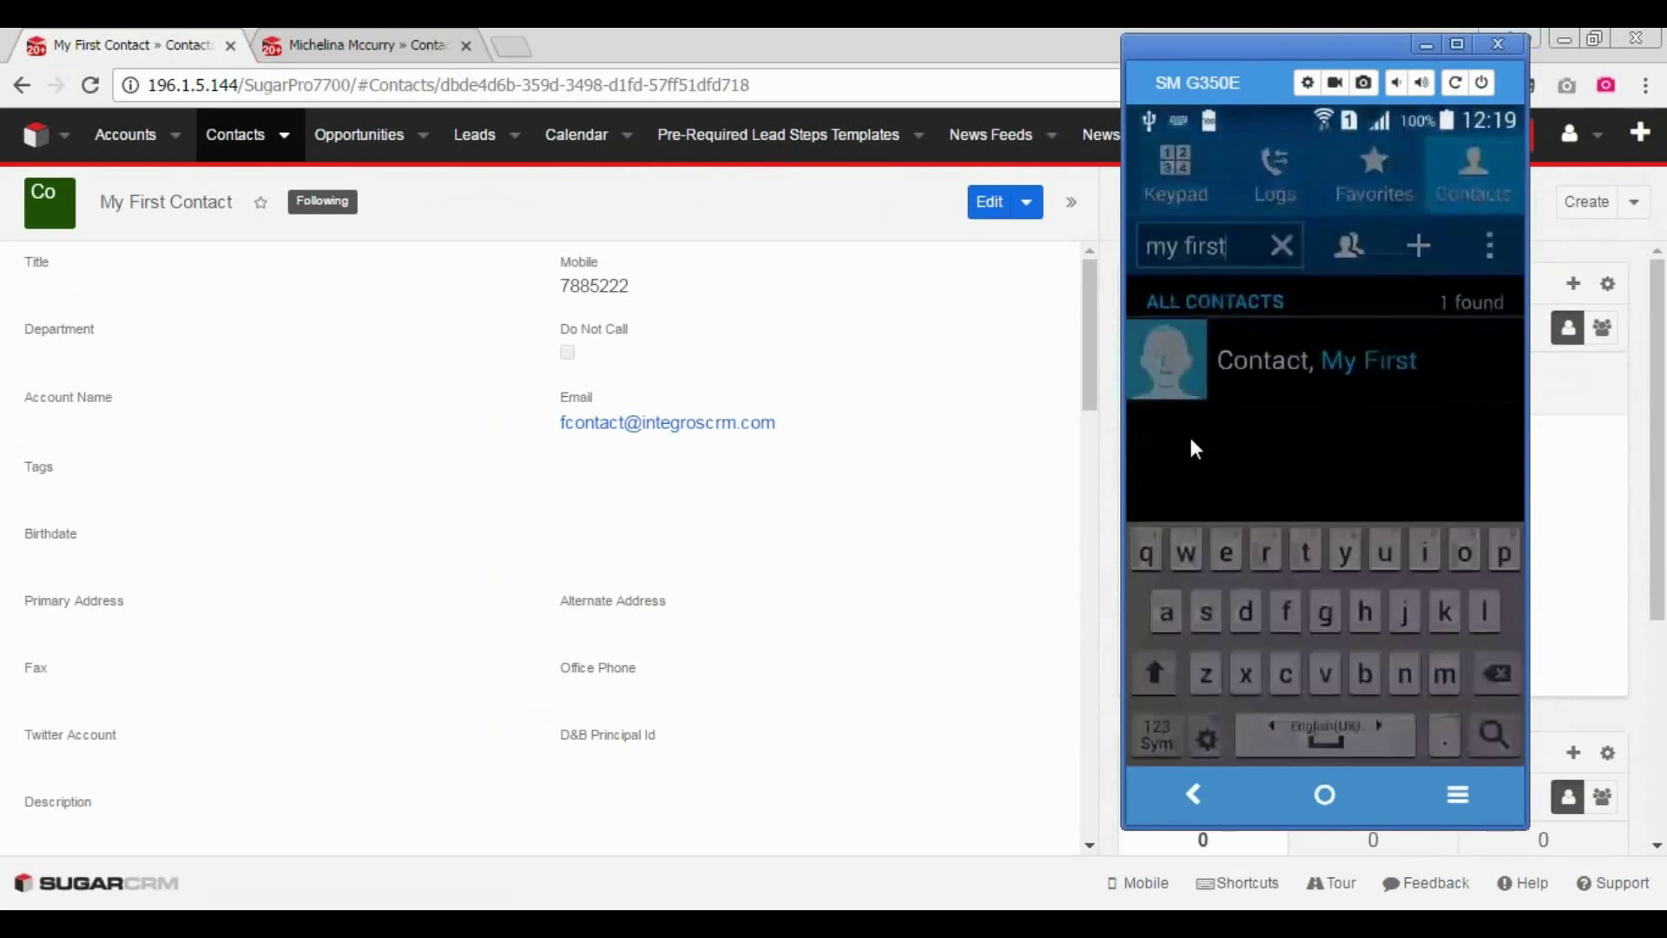
{"action": "left_click", "coordinate": [1296, 362]}
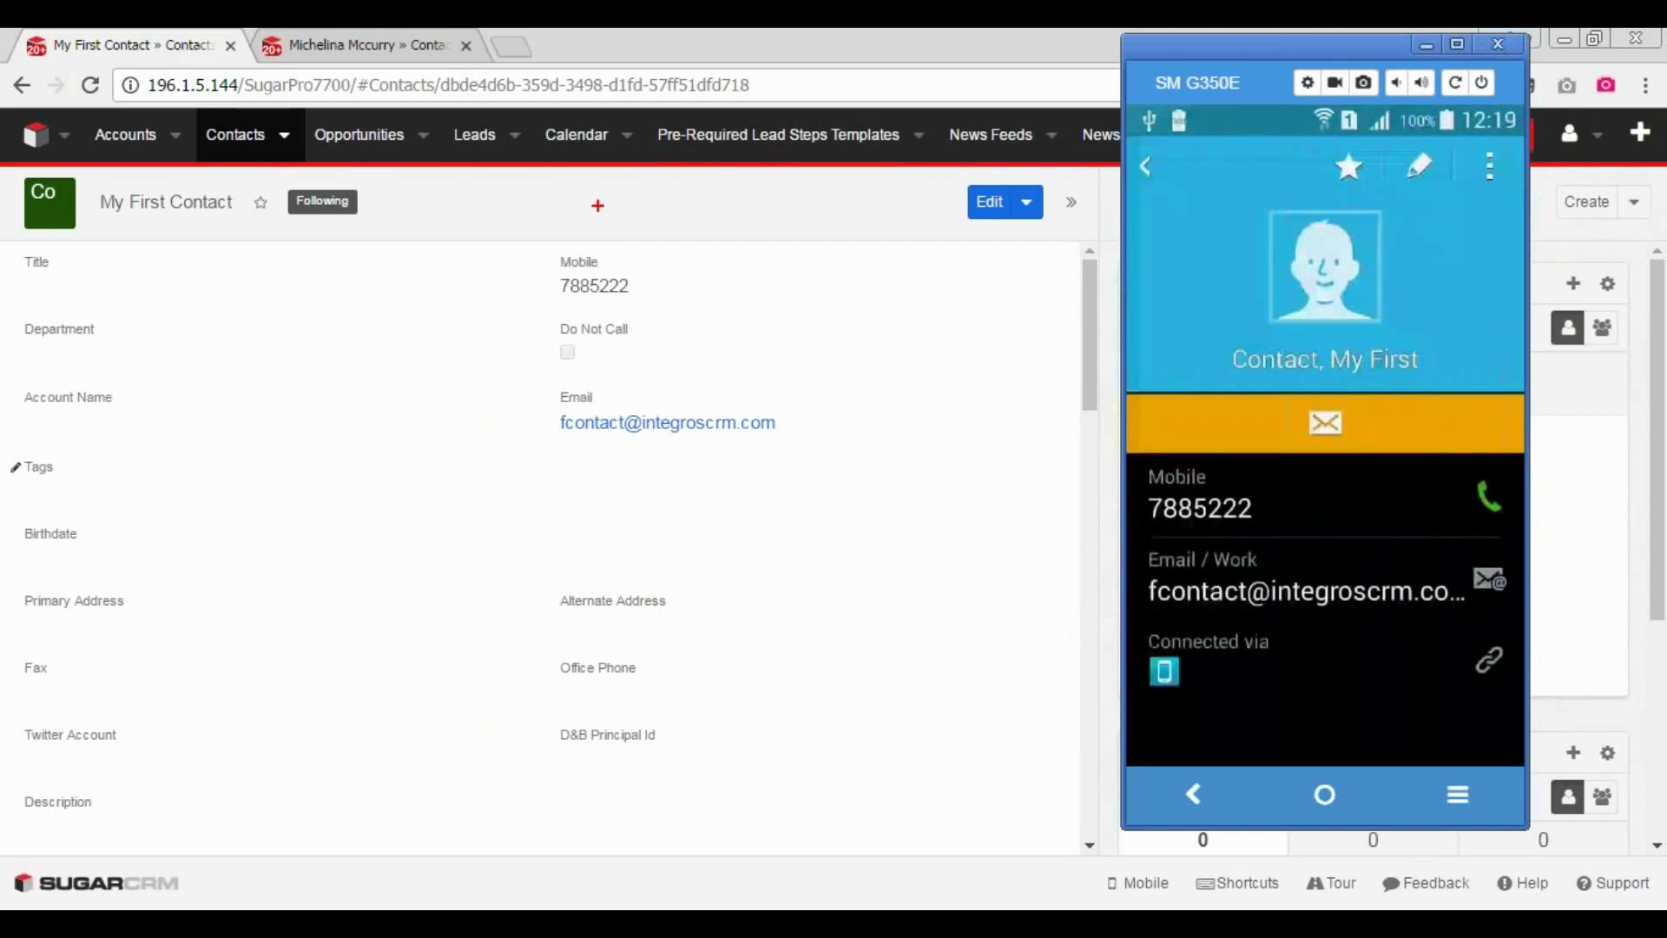
{"action": "mouse_move", "coordinate": [598, 204]}
{"action": "left_mouse_down"}
{"action": "mouse_move", "coordinate": [104, 263]}
{"action": "mouse_move", "coordinate": [247, 265]}
{"action": "left_mouse_up"}
{"action": "mouse_move", "coordinate": [721, 258]}
{"action": "left_mouse_down"}
{"action": "mouse_move", "coordinate": [510, 284]}
{"action": "mouse_move", "coordinate": [583, 322]}
{"action": "left_mouse_up"}
{"action": "mouse_move", "coordinate": [834, 397]}
{"action": "left_mouse_down"}
{"action": "mouse_move", "coordinate": [625, 373]}
{"action": "mouse_move", "coordinate": [543, 469]}
{"action": "mouse_move", "coordinate": [909, 470]}
{"action": "left_mouse_up"}
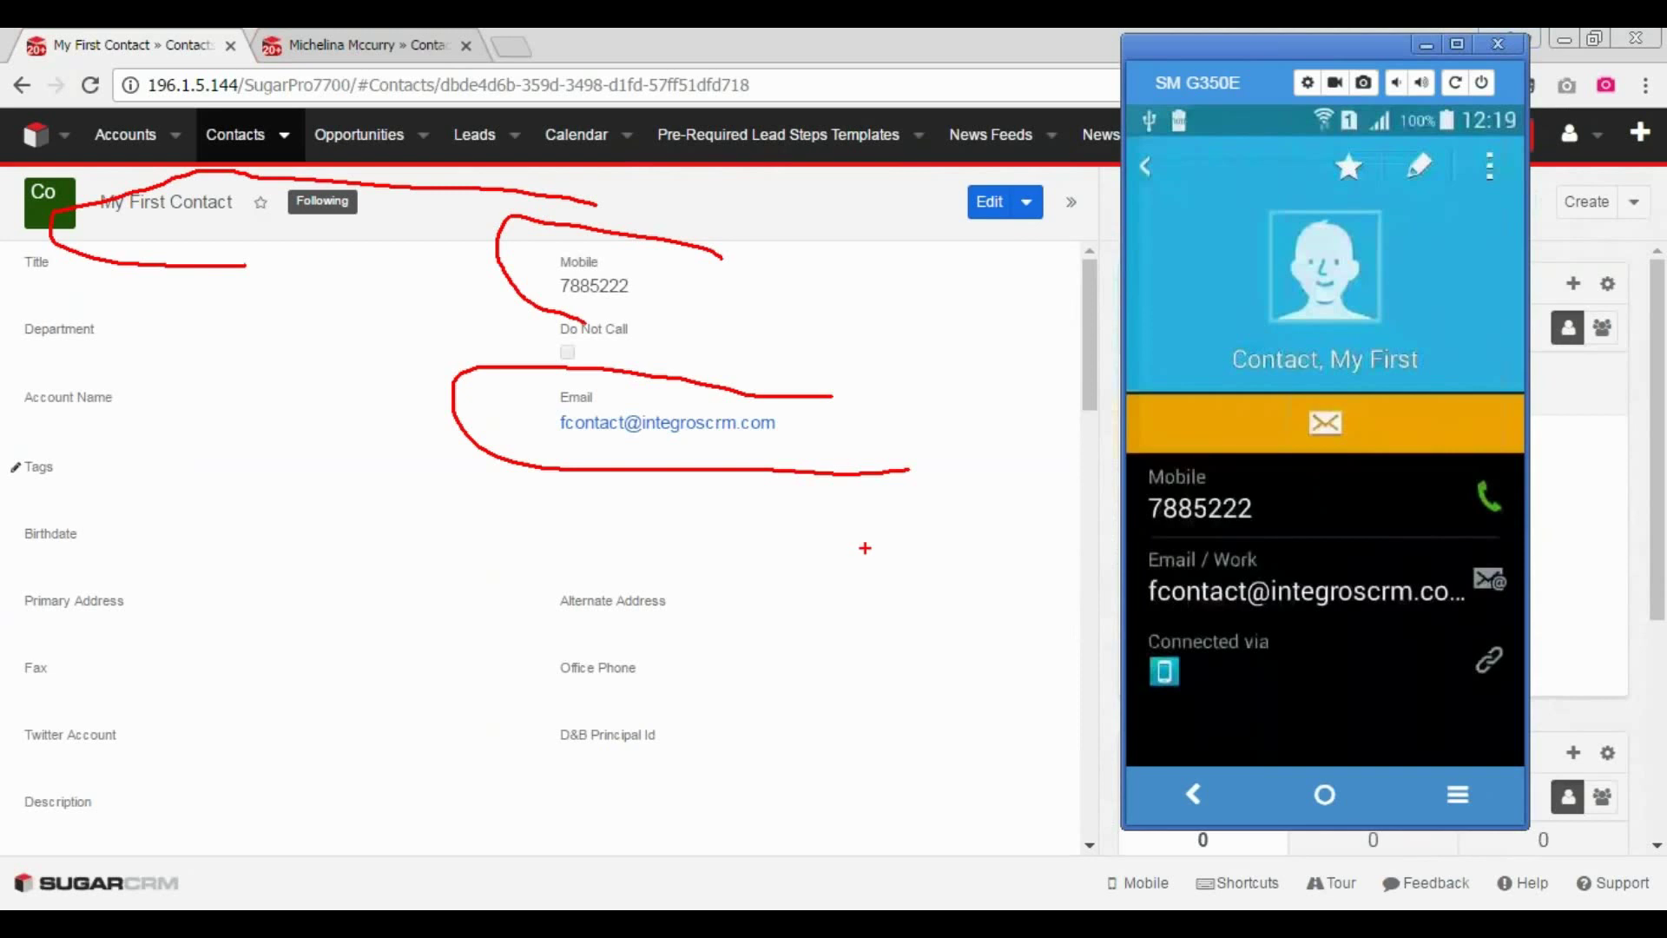
- Replace the contact's mobile number with a new one in the phone's contact editor
{"action": "key", "text": "Escape"}
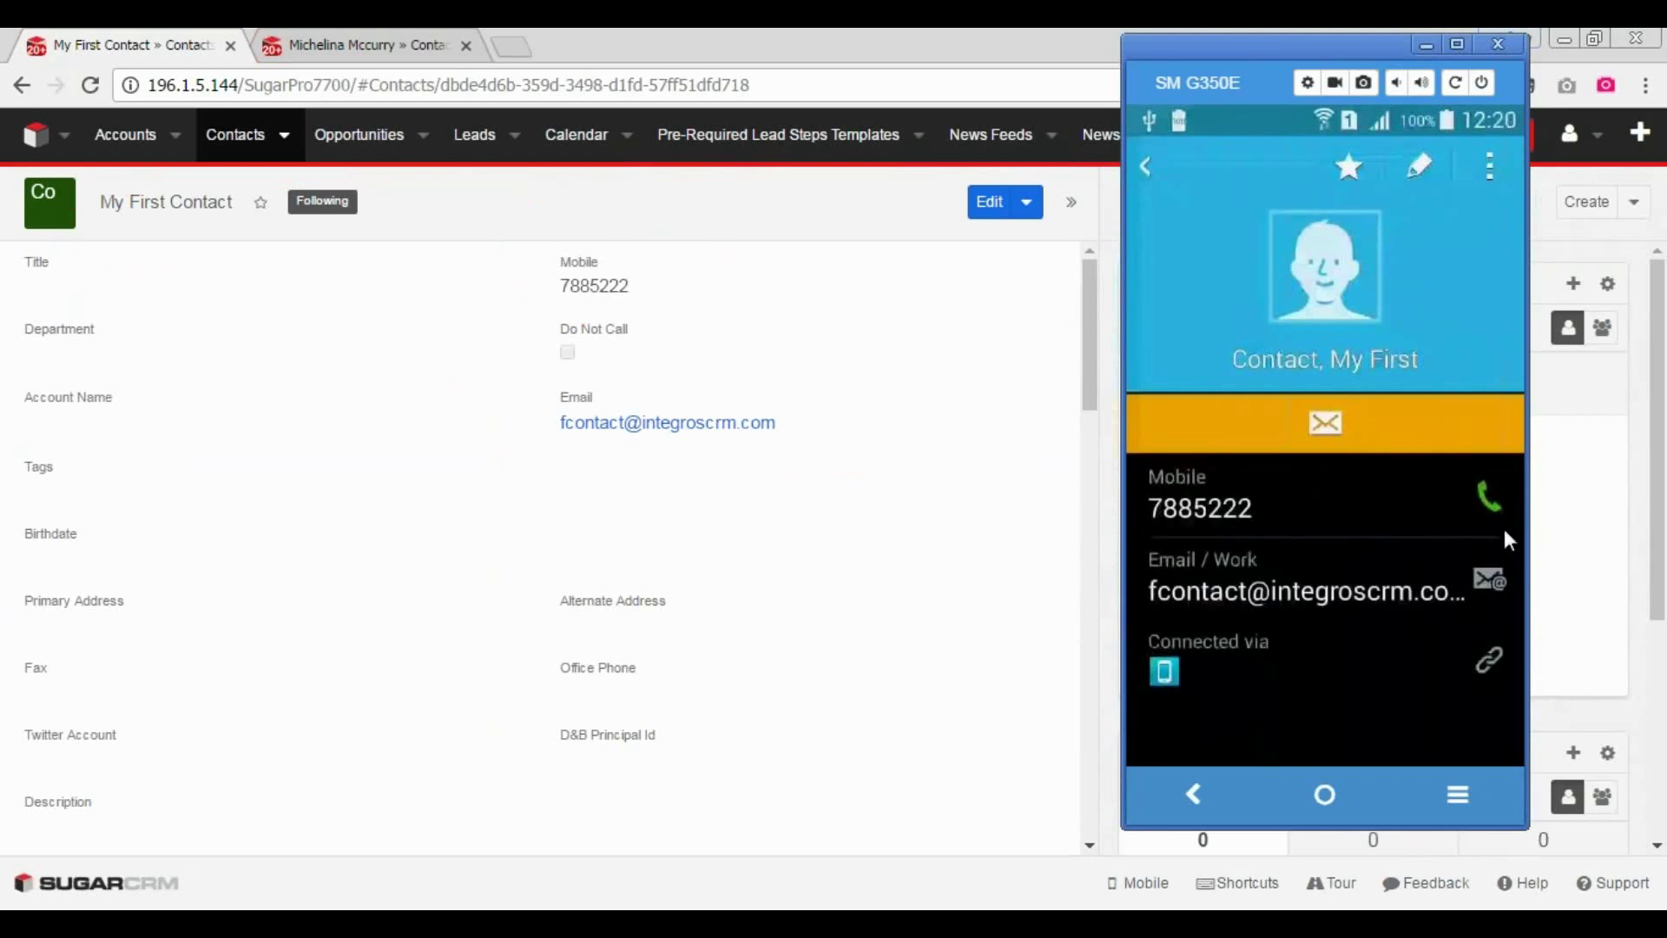
{"action": "left_click", "coordinate": [1404, 434]}
{"action": "key", "text": "BackSpace"}
{"action": "key", "text": "BackSpace"}
{"action": "key", "text": "BackSpace"}
{"action": "key", "text": "BackSpace"}
{"action": "key", "text": "BackSpace"}
{"action": "key", "text": "BackSpace"}
{"action": "key", "text": "BackSpace"}
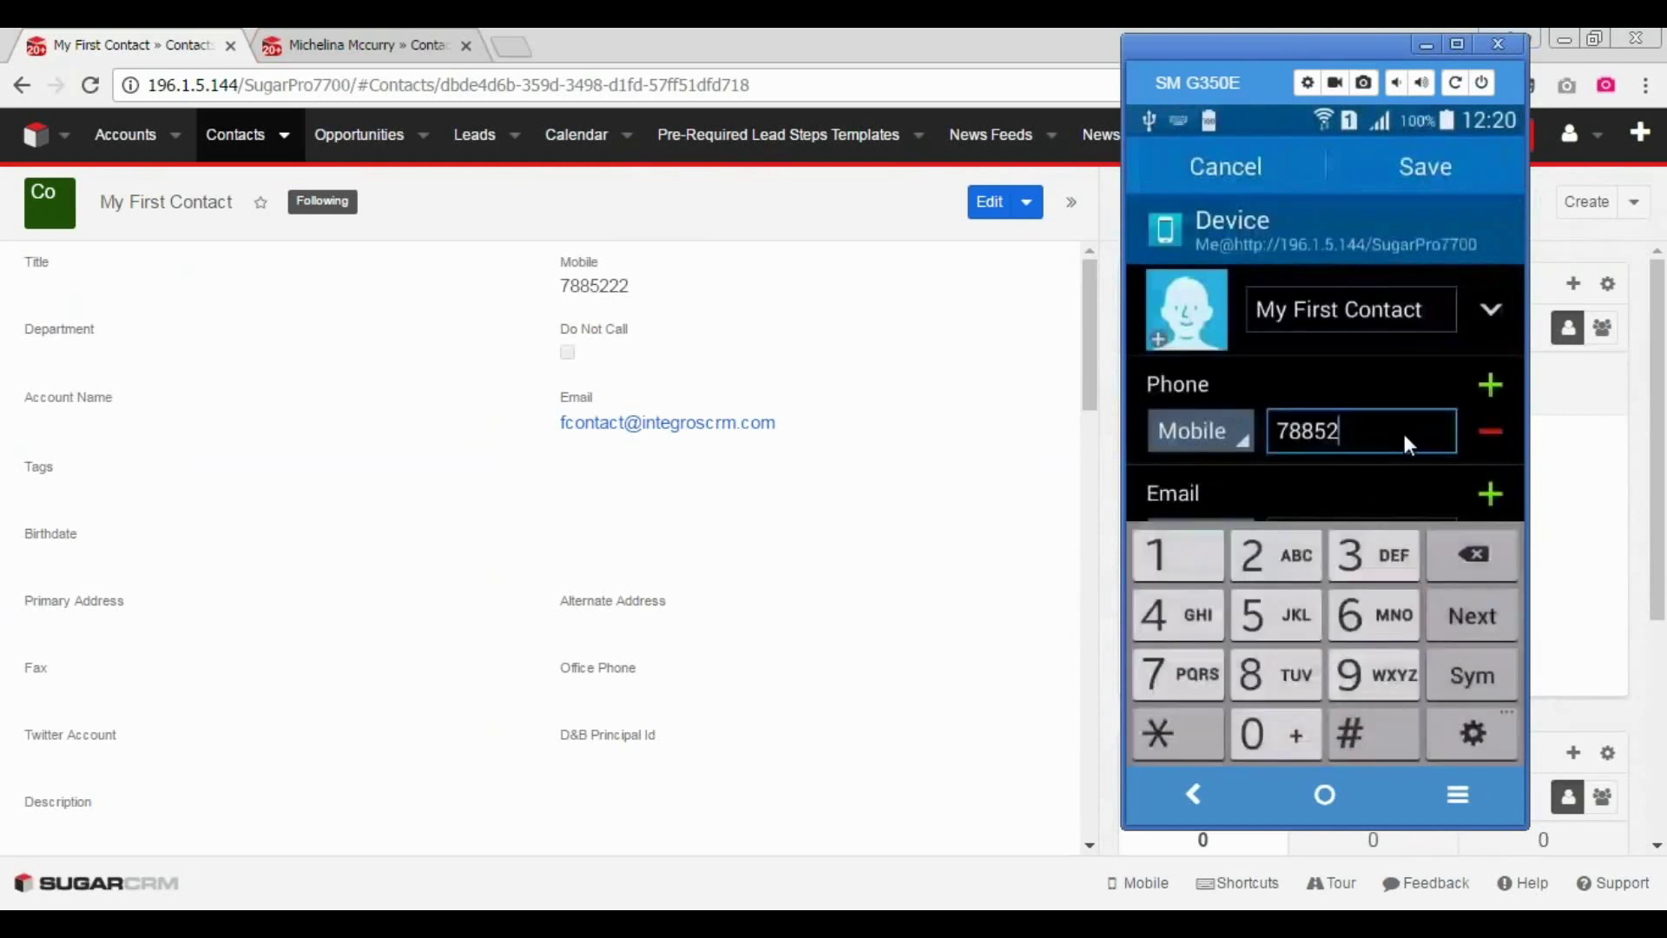
{"action": "type", "text": "1111111111"}
{"action": "key", "text": "Tab"}
- Replace the work e-mail with a new address and save the contact on the phone
{"action": "left_click", "coordinate": [1384, 492]}
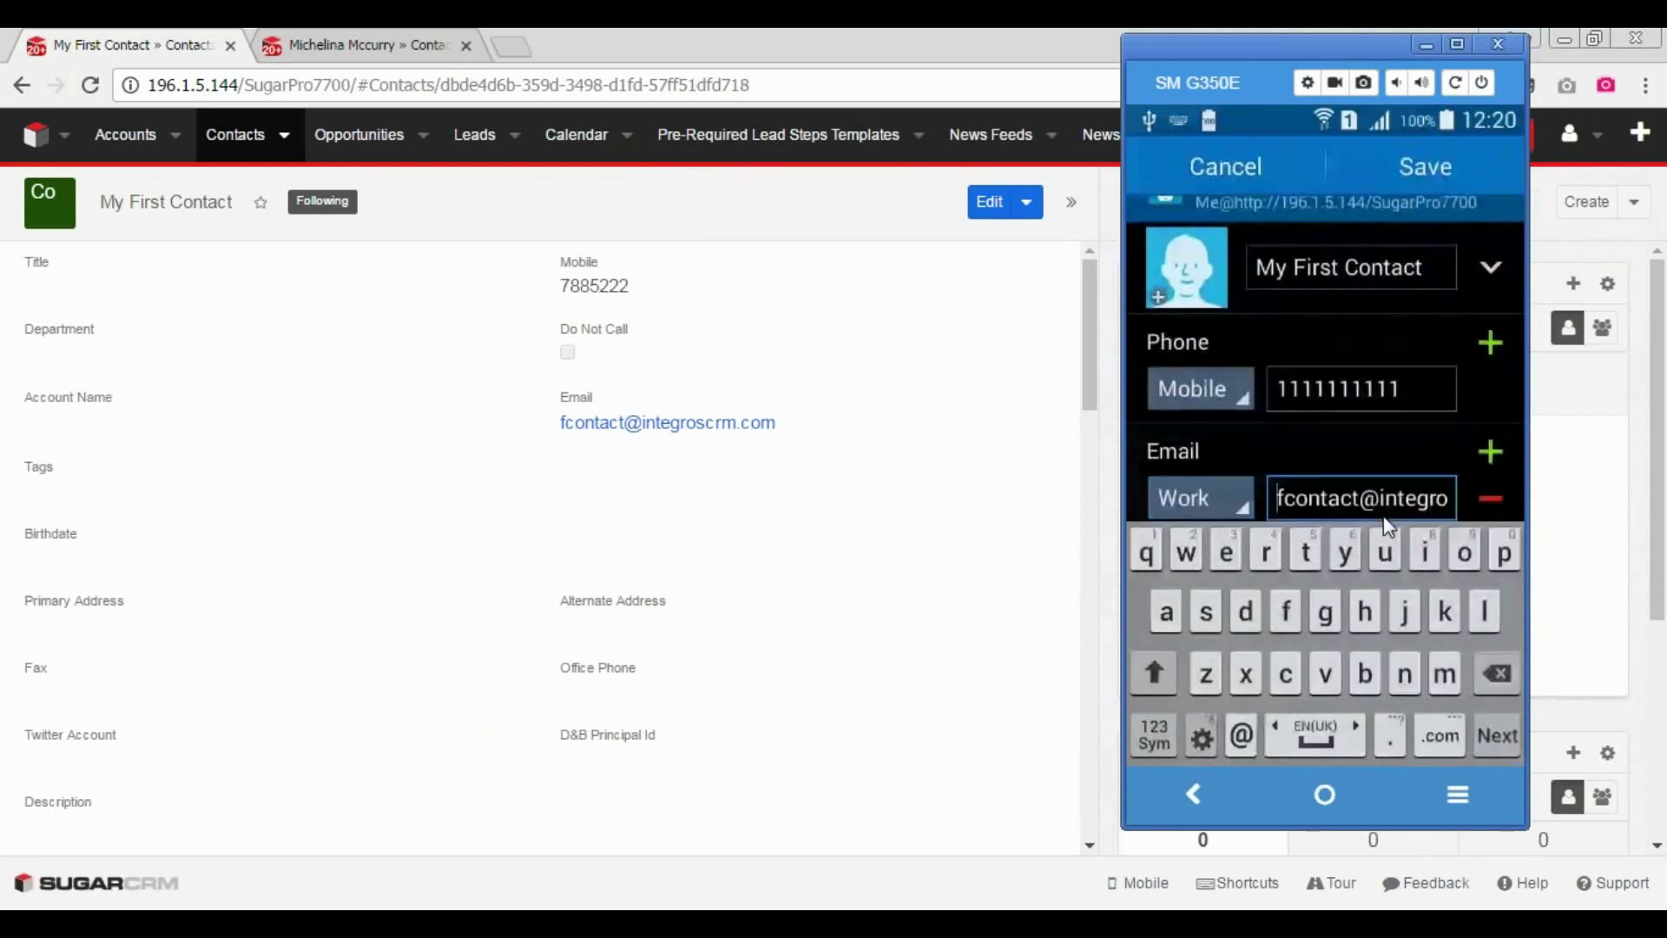
{"action": "key", "text": "BackSpace"}
{"action": "key", "text": "BackSpace"}
{"action": "key", "text": "BackSpace"}
{"action": "key", "text": "BackSpace"}
{"action": "key", "text": "BackSpace"}
{"action": "key", "text": "BackSpace"}
{"action": "key", "text": "BackSpace"}
{"action": "key", "text": "BackSpace"}
{"action": "key", "text": "BackSpace"}
{"action": "key", "text": "BackSpace"}
{"action": "key", "text": "BackSpace"}
{"action": "key", "text": "BackSpace"}
{"action": "key", "text": "BackSpace"}
{"action": "key", "text": "BackSpace"}
{"action": "key", "text": "BackSpace"}
{"action": "key", "text": "BackSpace"}
{"action": "key", "text": "BackSpace"}
{"action": "key", "text": "BackSpace"}
{"action": "key", "text": "BackSpace"}
{"action": "key", "text": "BackSpace"}
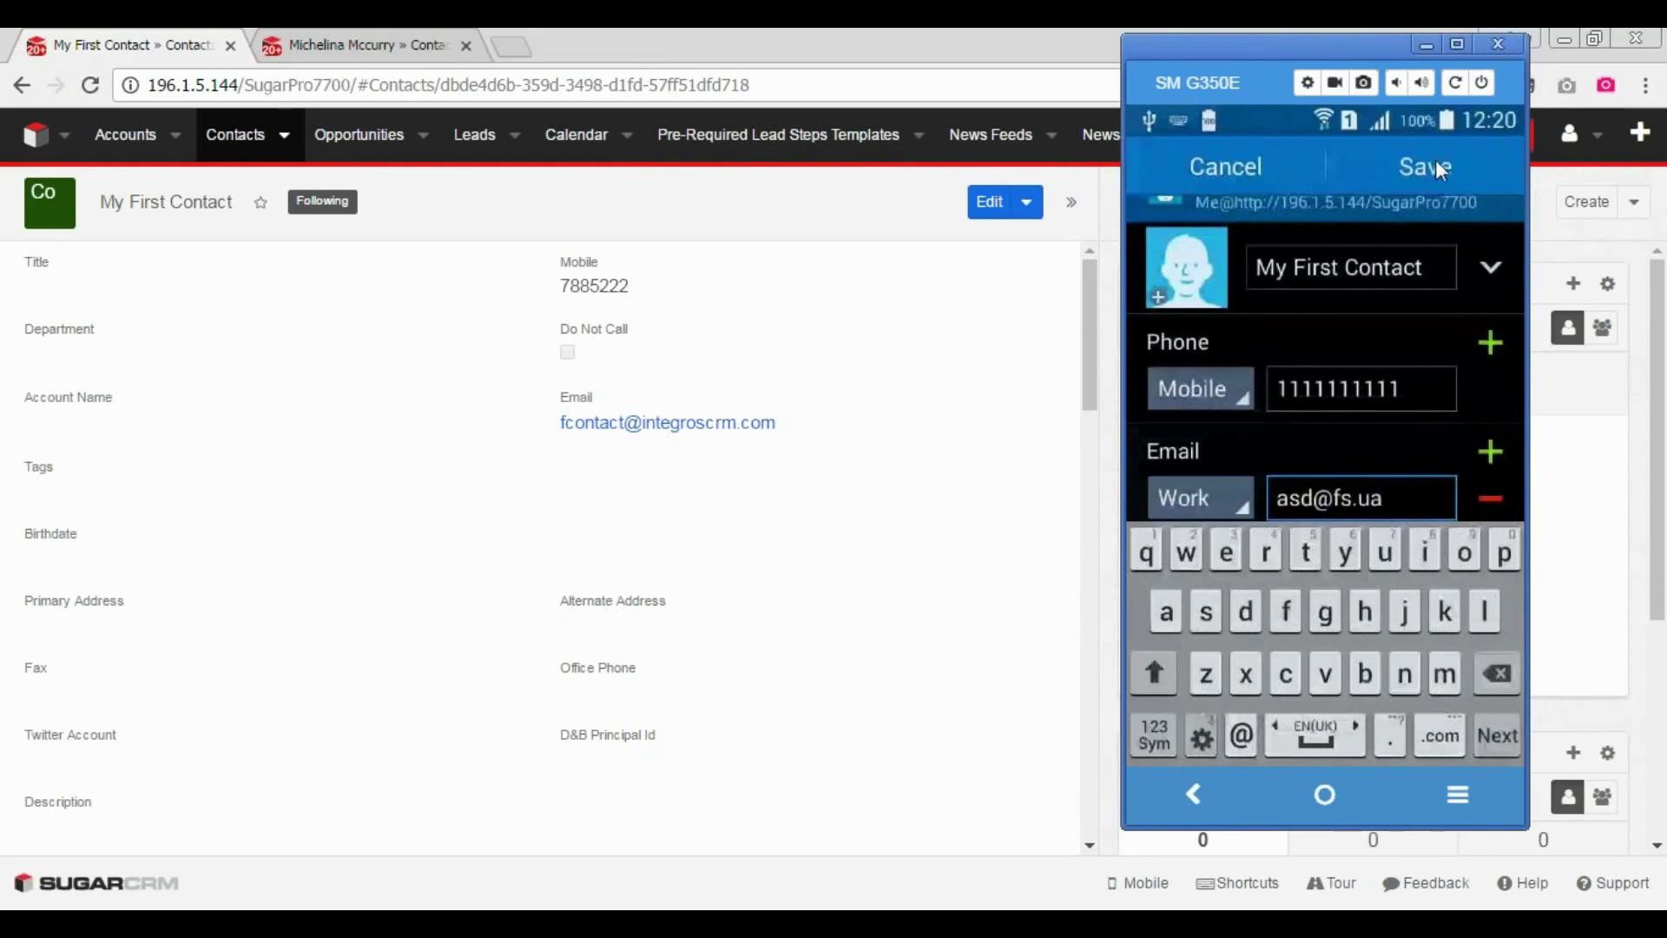
{"action": "left_click", "coordinate": [1435, 165]}
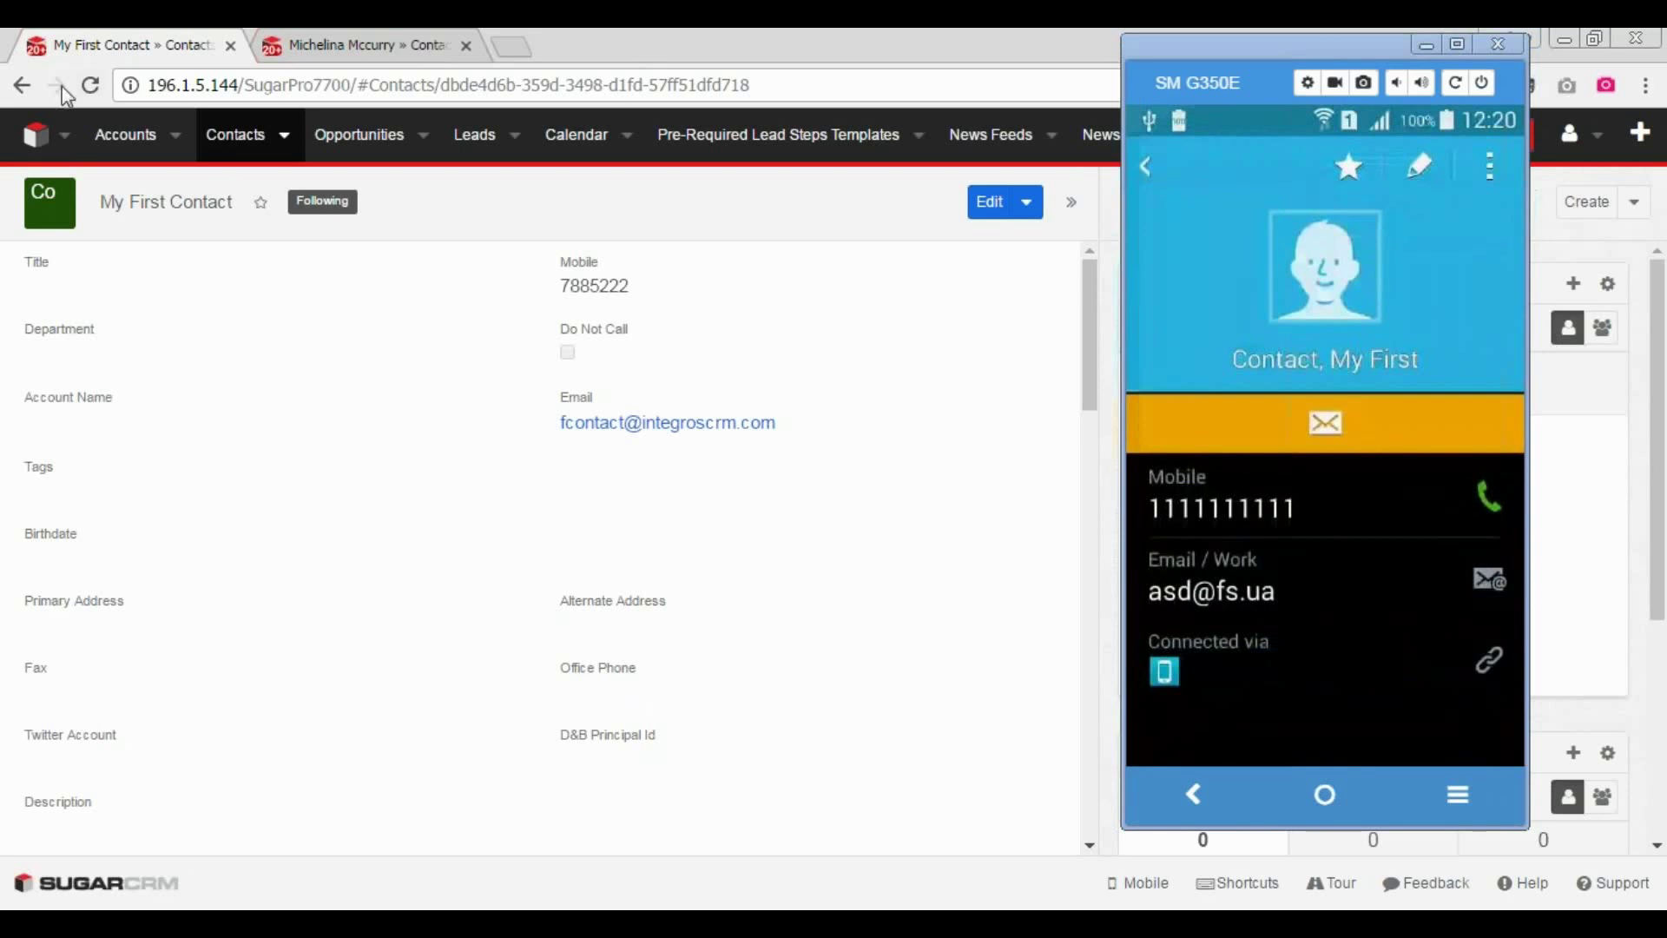
- Reload the My First Contact record, then circle the synced mobile number and e-mail on the phone
{"action": "left_click", "coordinate": [90, 81]}
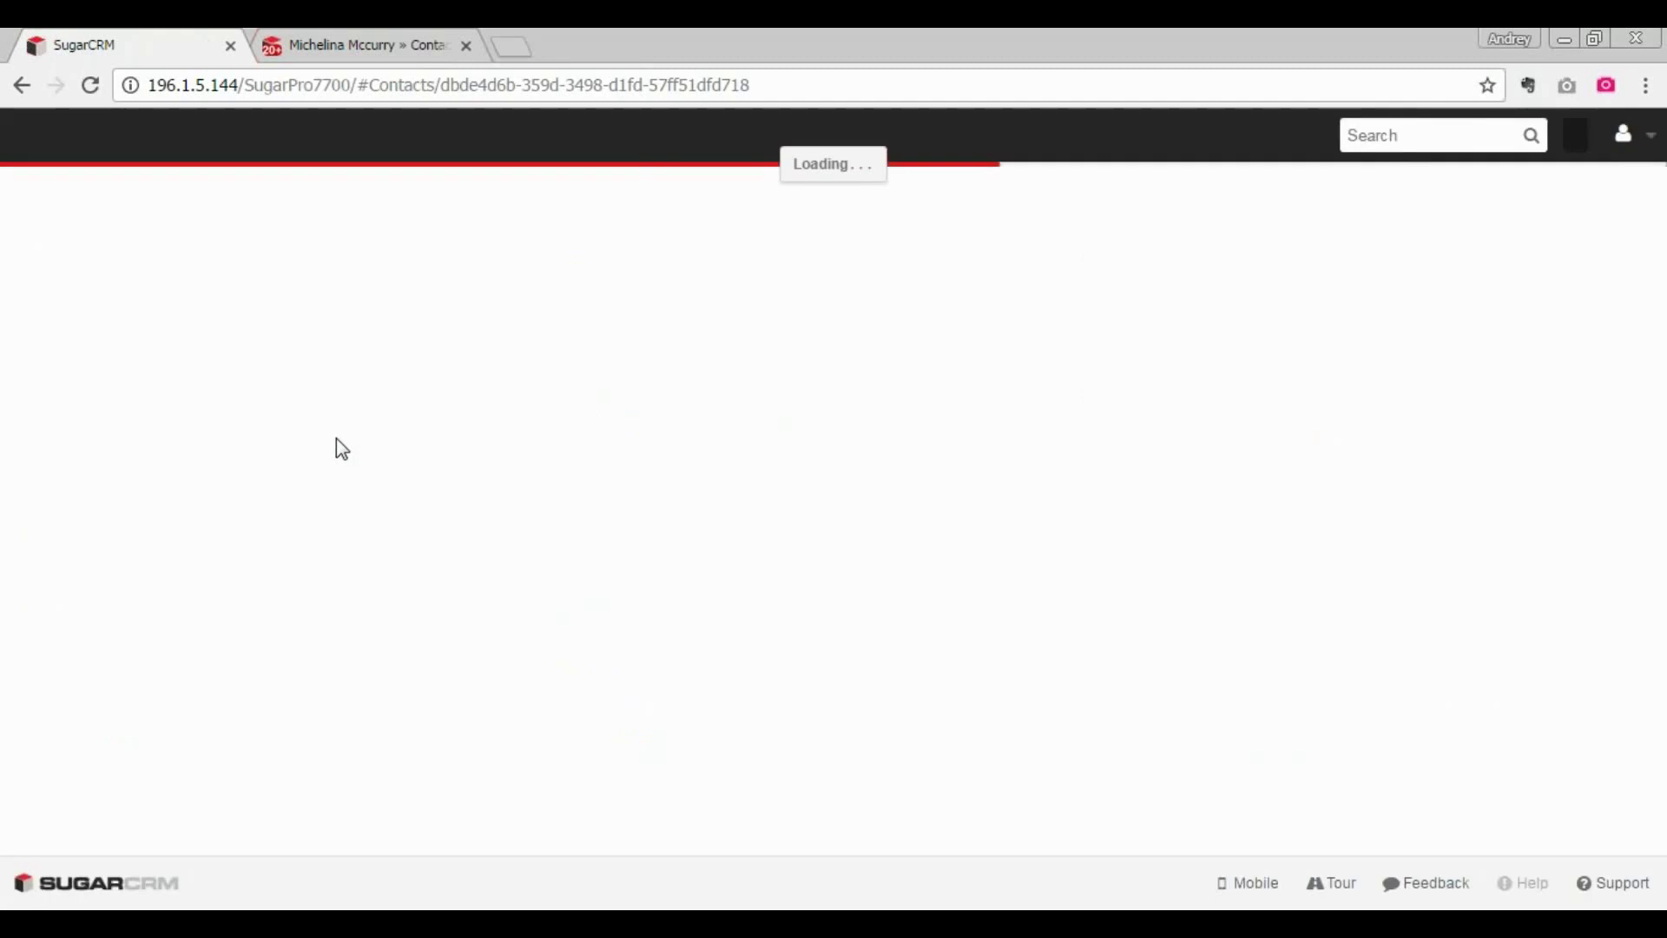
{"action": "key", "text": "alt+Tab"}
{"action": "key", "text": "alt+Tab"}
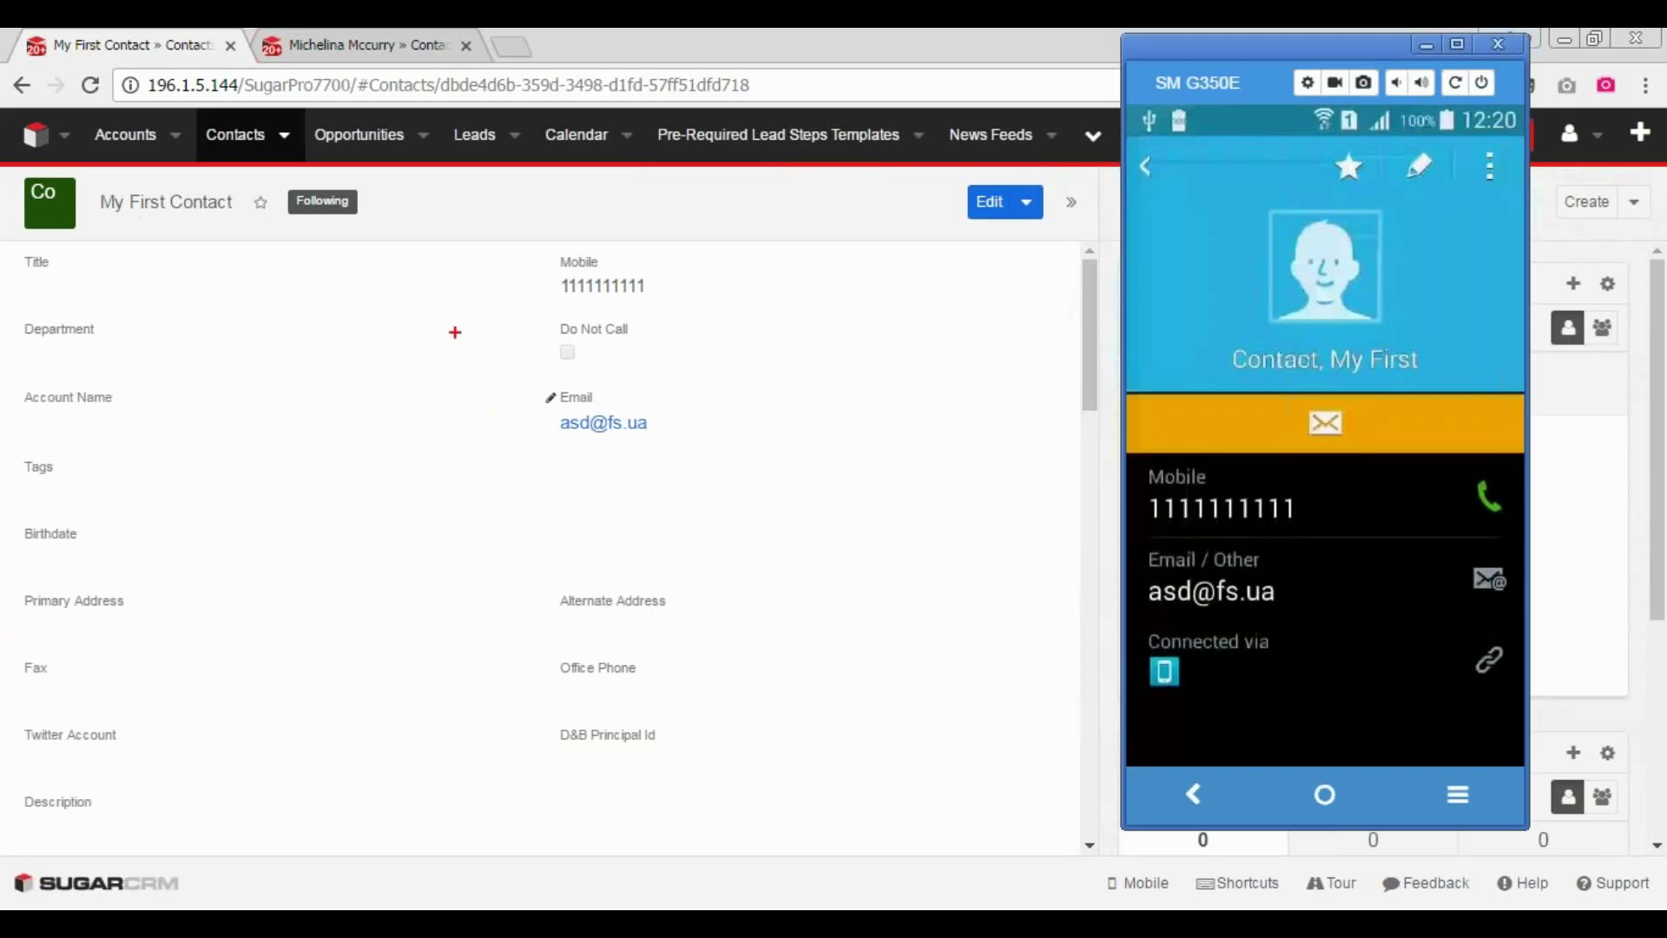
{"action": "mouse_move", "coordinate": [707, 256]}
{"action": "left_mouse_down"}
{"action": "mouse_move", "coordinate": [791, 314]}
{"action": "mouse_move", "coordinate": [829, 300]}
{"action": "left_mouse_up"}
{"action": "mouse_move", "coordinate": [764, 410]}
{"action": "left_mouse_down"}
{"action": "mouse_move", "coordinate": [713, 383]}
{"action": "mouse_move", "coordinate": [786, 442]}
{"action": "left_mouse_up"}
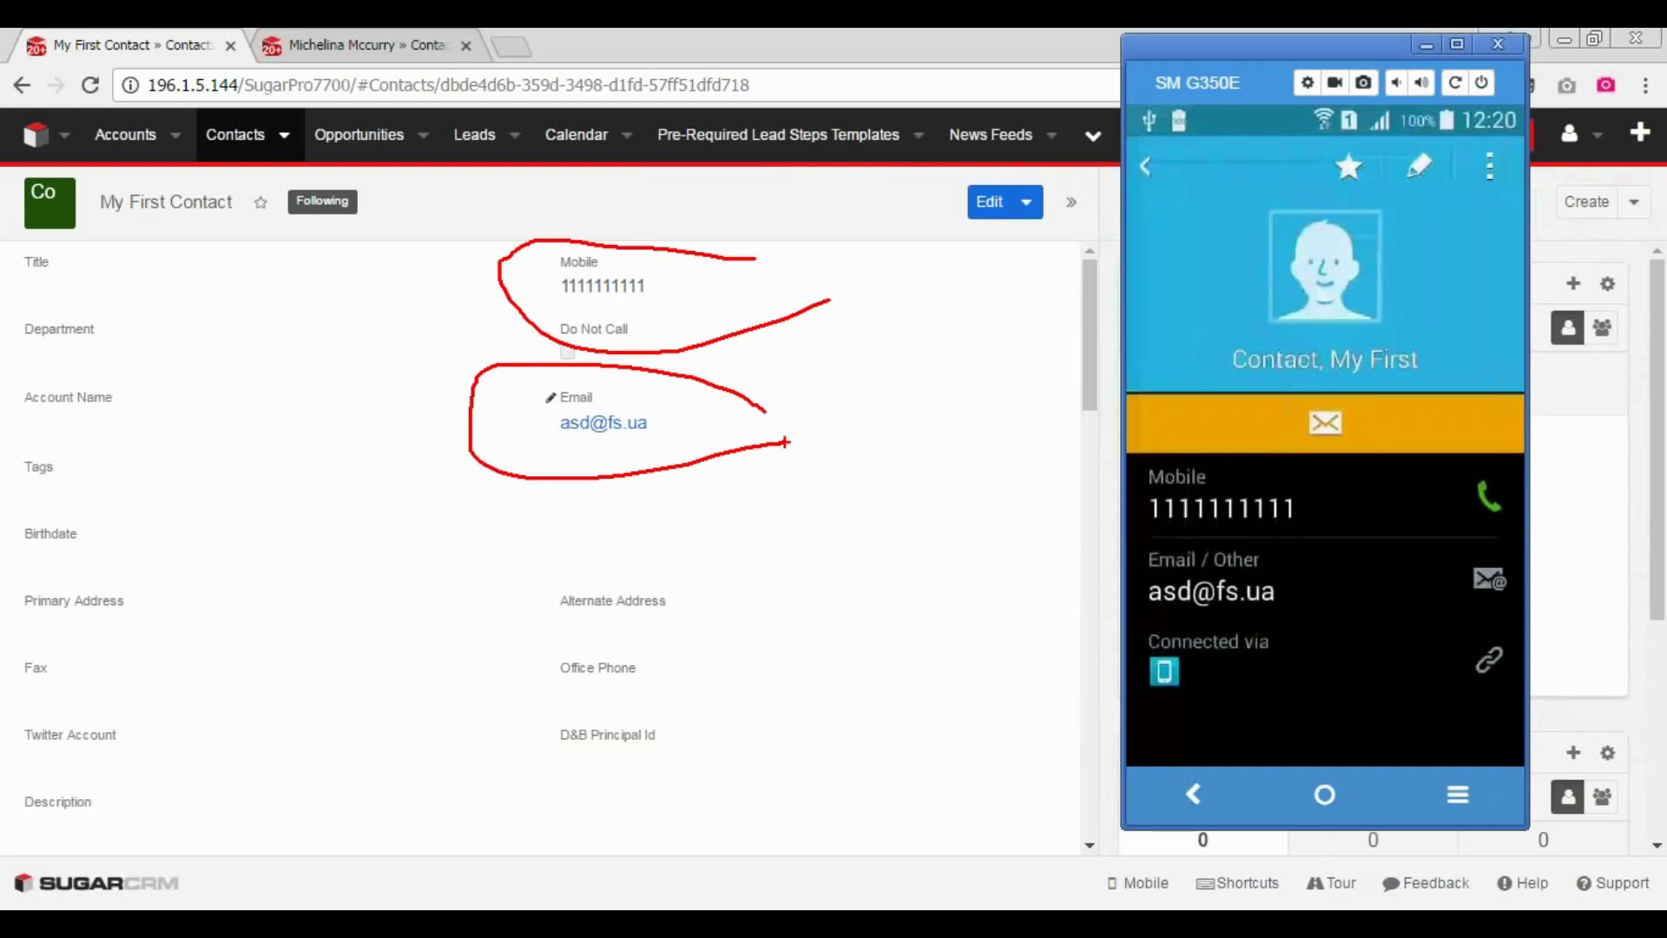
{"action": "key", "text": "Escape"}
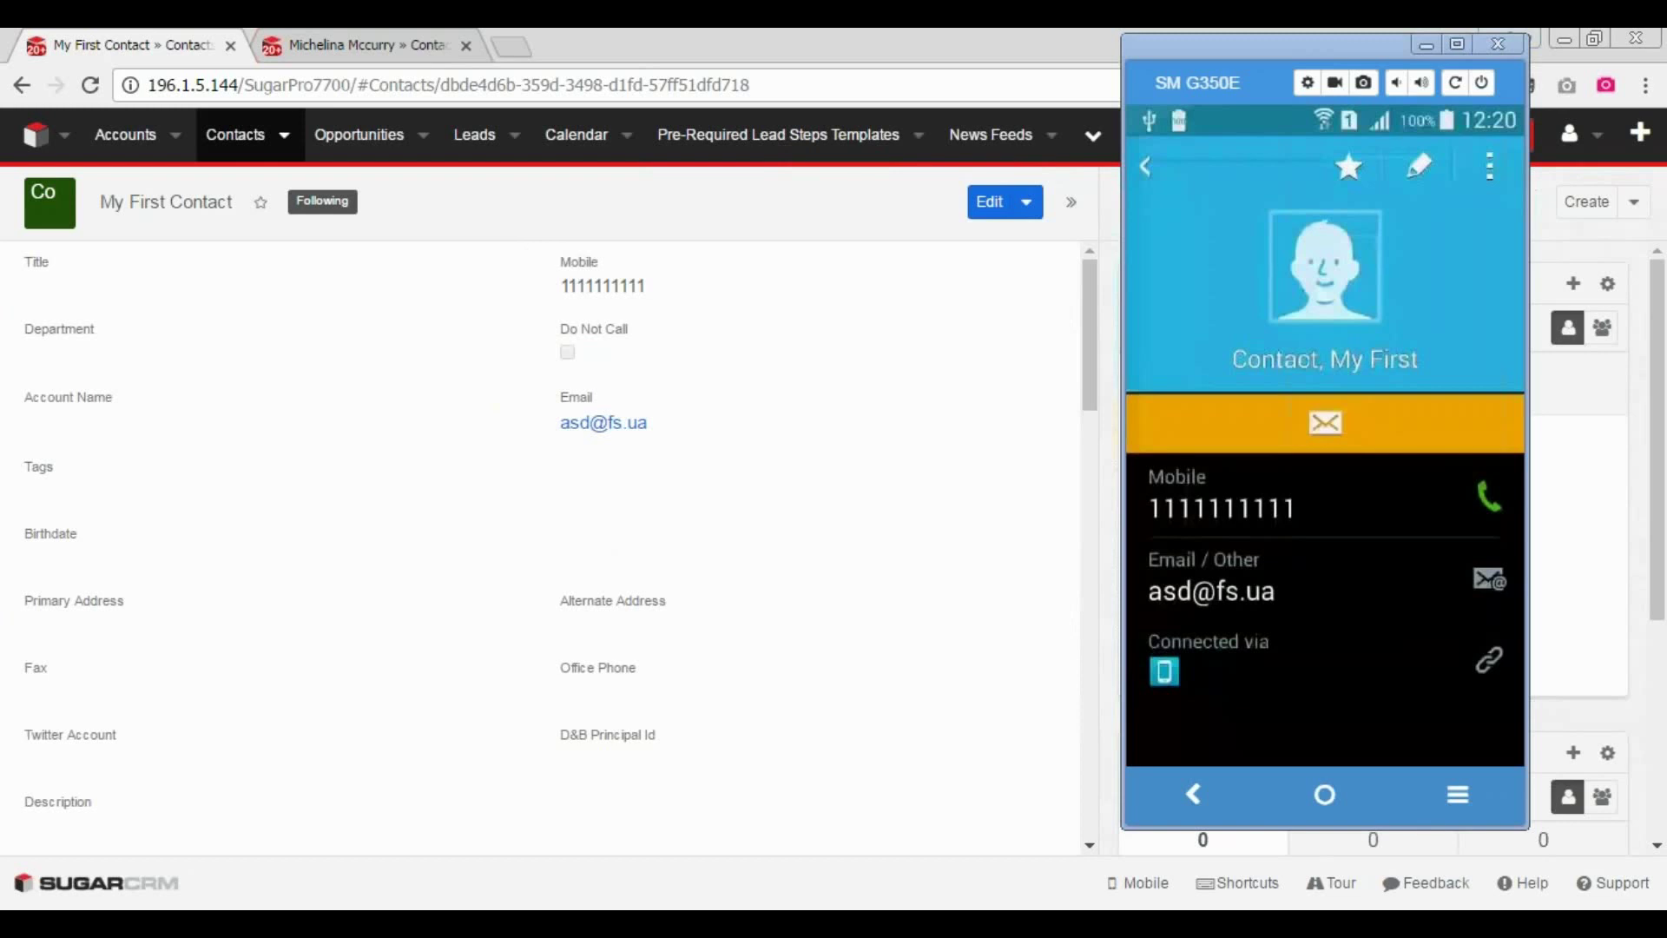
- Open the Rubble Group Inc director's record, scroll to its Emails, and view the phone's incoming call
{"action": "left_click", "coordinate": [375, 44]}
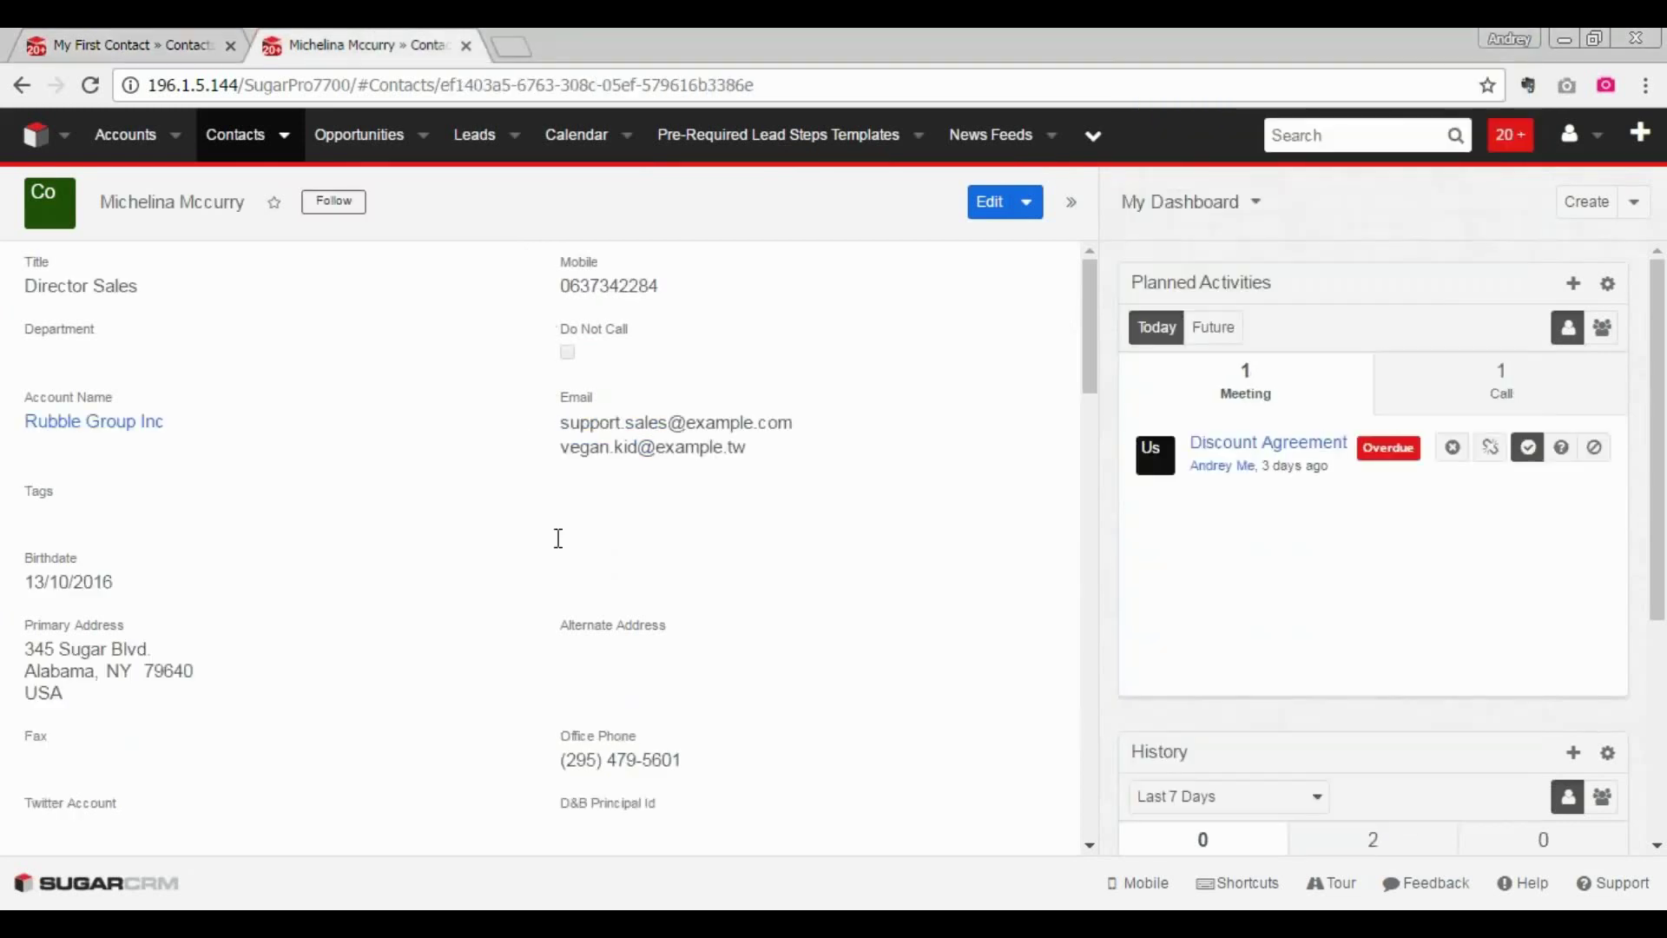
{"action": "scroll", "coordinate": [558, 538], "scroll_direction": "down", "scroll_amount": 12}
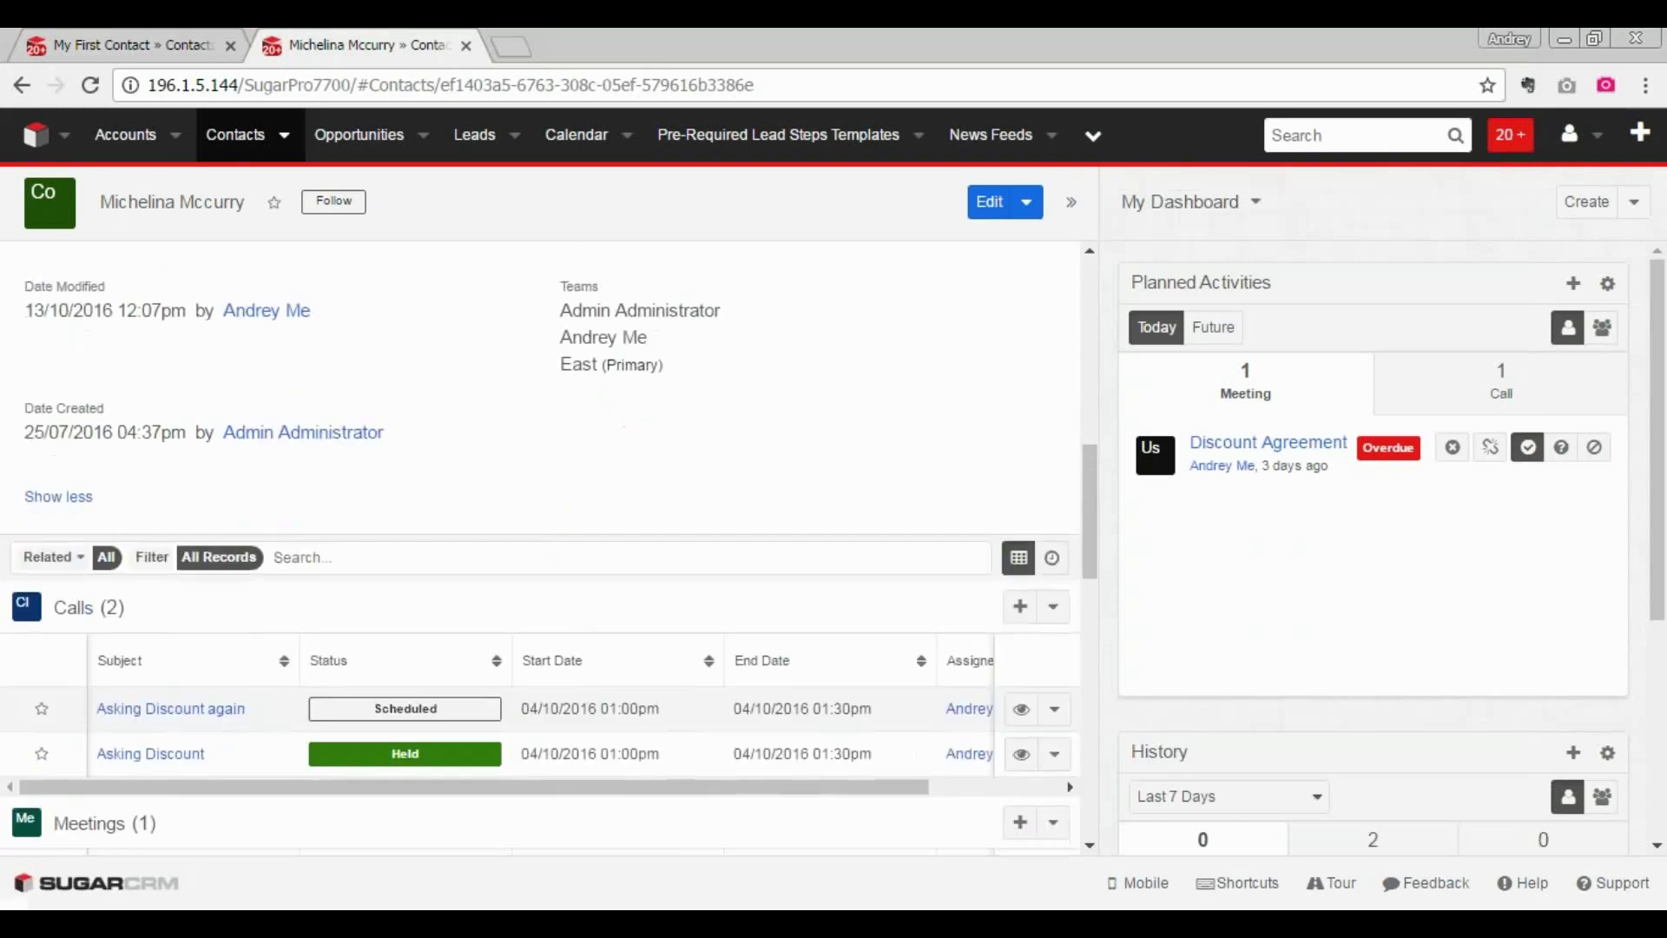
{"action": "scroll", "coordinate": [538, 547], "scroll_direction": "down", "scroll_amount": 5}
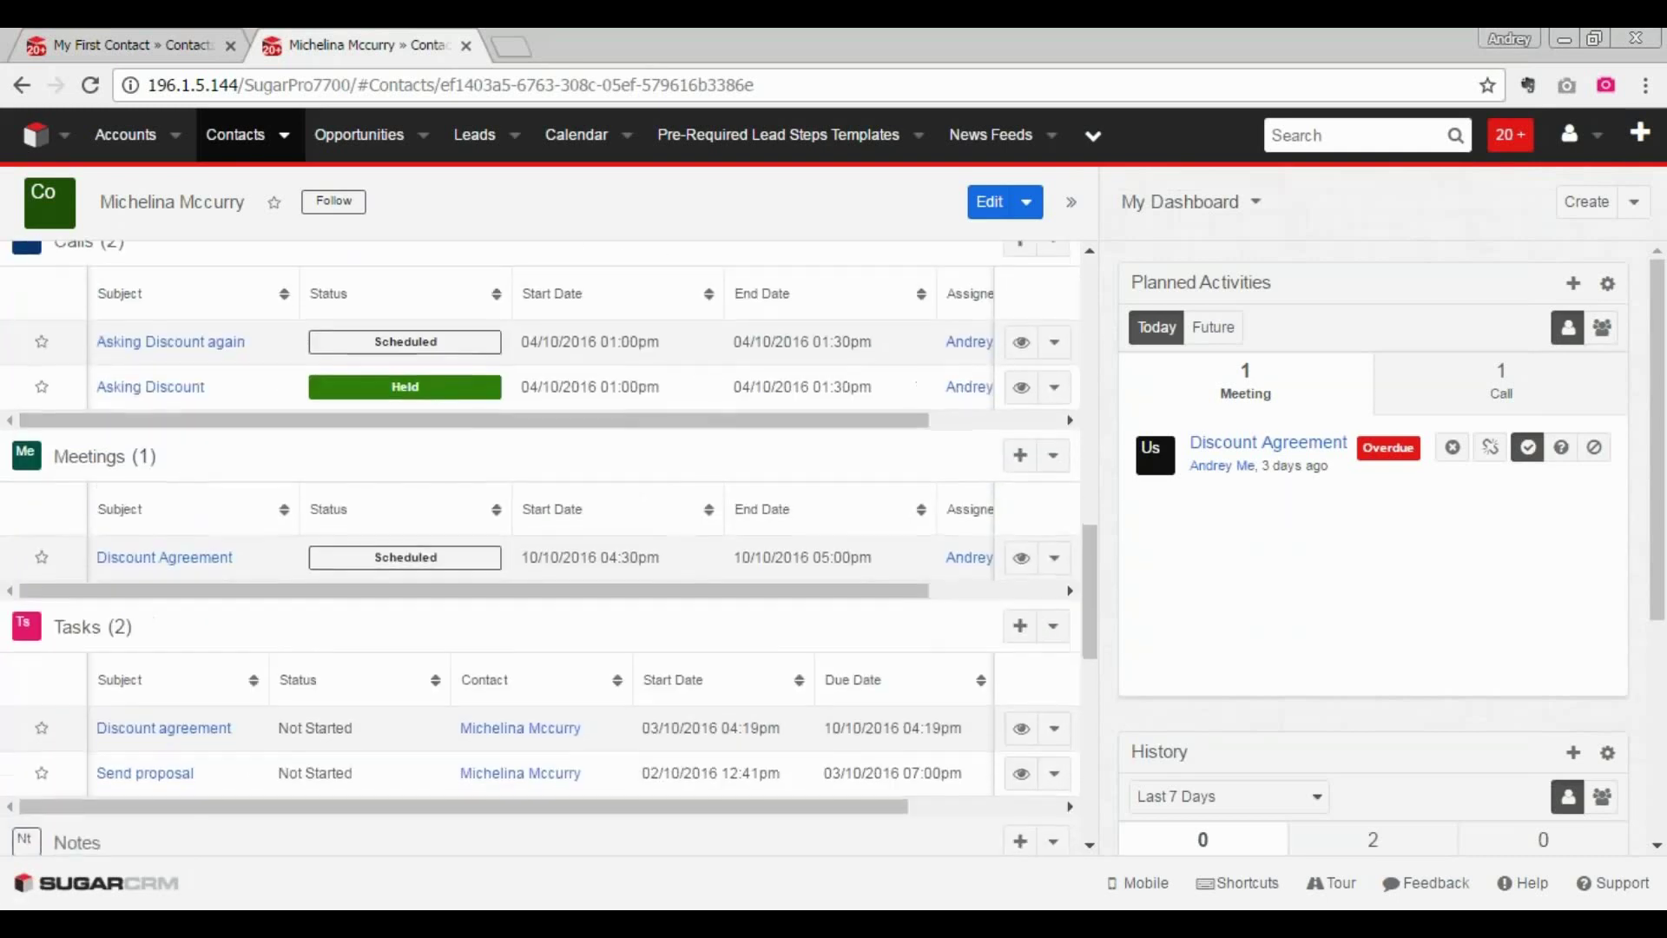
{"action": "scroll", "coordinate": [521, 551], "scroll_direction": "down", "scroll_amount": 6}
{"action": "key", "text": "alt+Tab"}
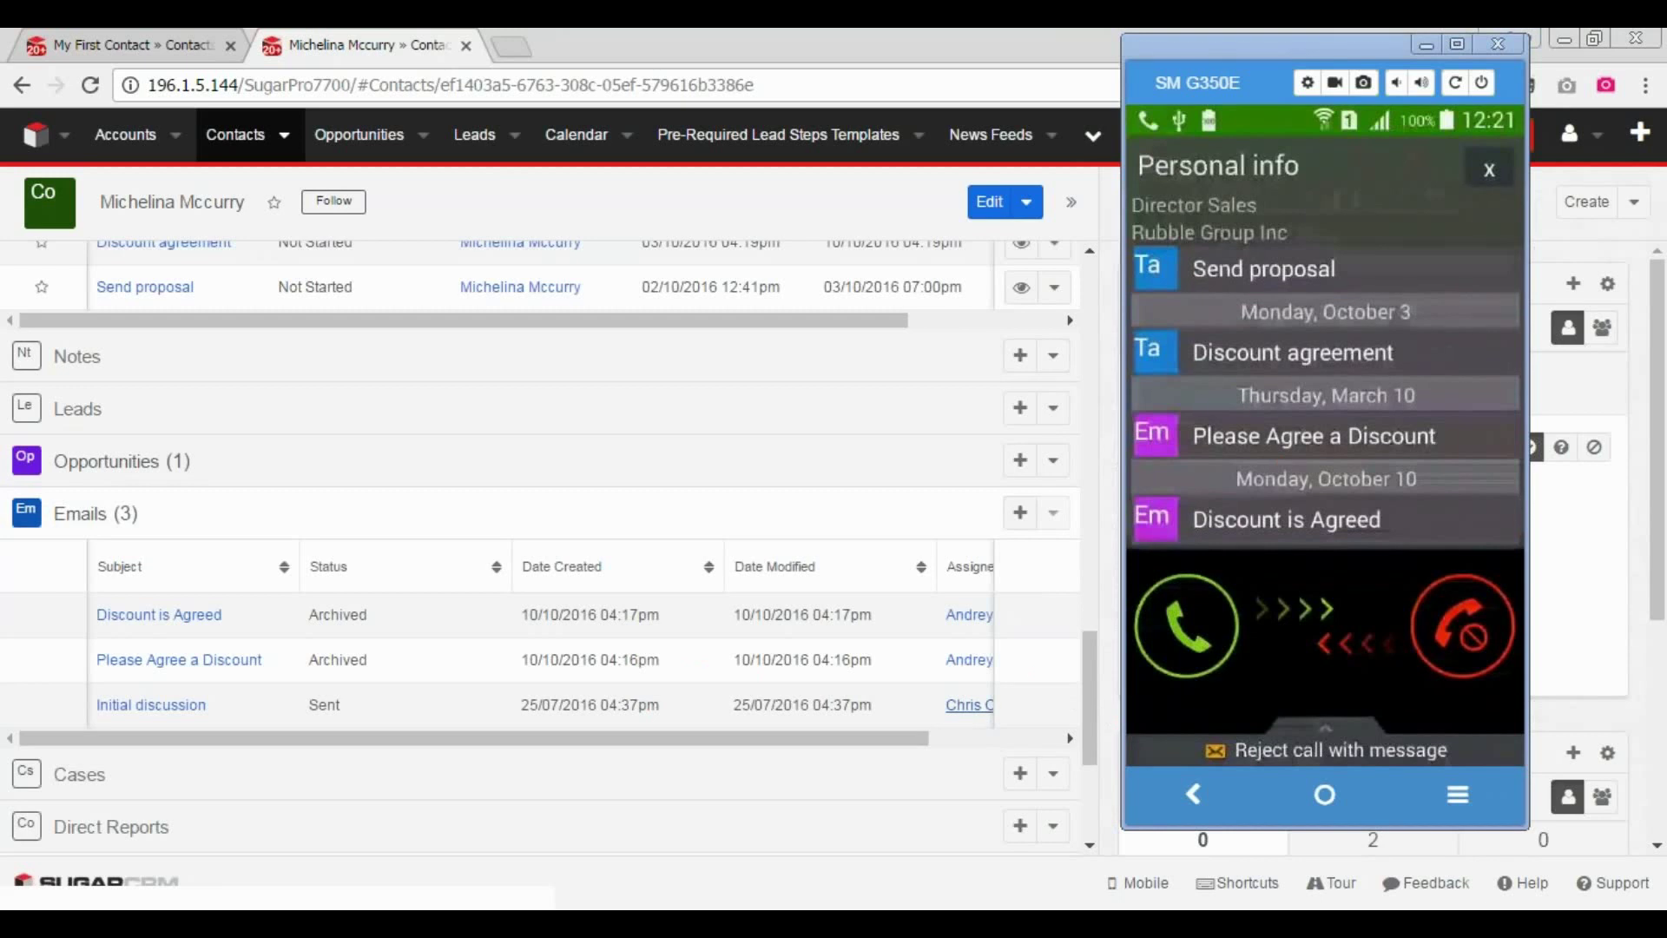
- Circle and underline the Discount is Agreed email on the phone's call screen
{"action": "mouse_move", "coordinate": [1305, 493]}
{"action": "left_mouse_down"}
{"action": "mouse_move", "coordinate": [1402, 589]}
{"action": "mouse_move", "coordinate": [1527, 537]}
{"action": "mouse_move", "coordinate": [1356, 638]}
{"action": "mouse_move", "coordinate": [1432, 489]}
{"action": "mouse_move", "coordinate": [978, 487]}
{"action": "left_mouse_up"}
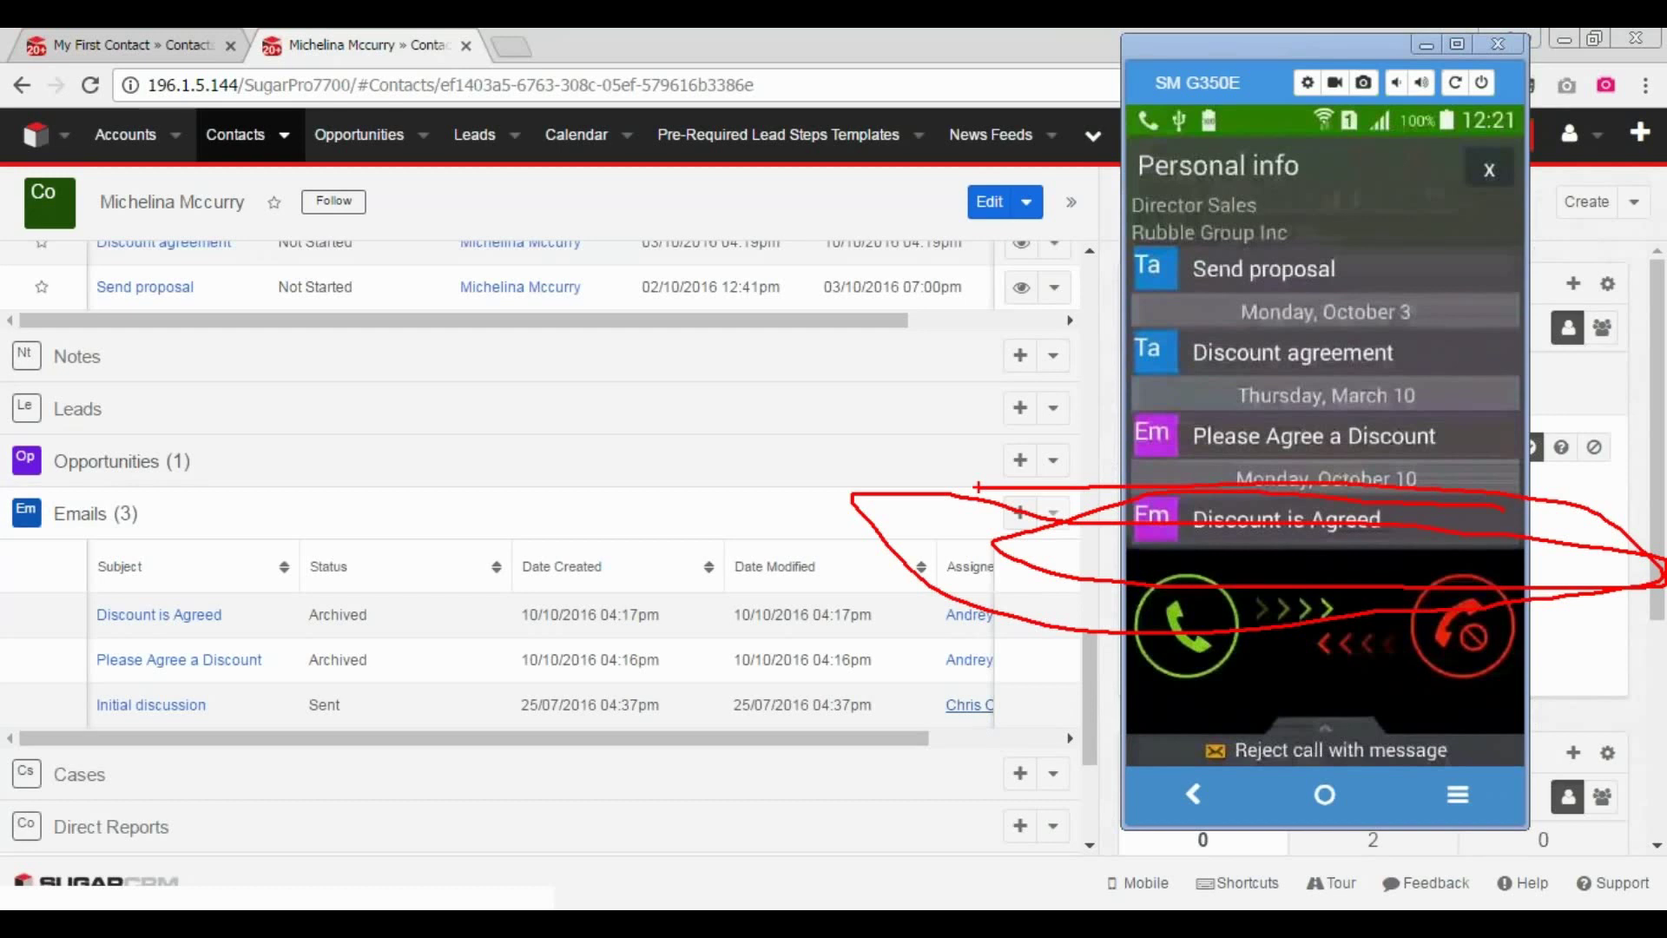
{"action": "left_click_drag", "start_coordinate": [1389, 523], "coordinate": [1515, 534]}
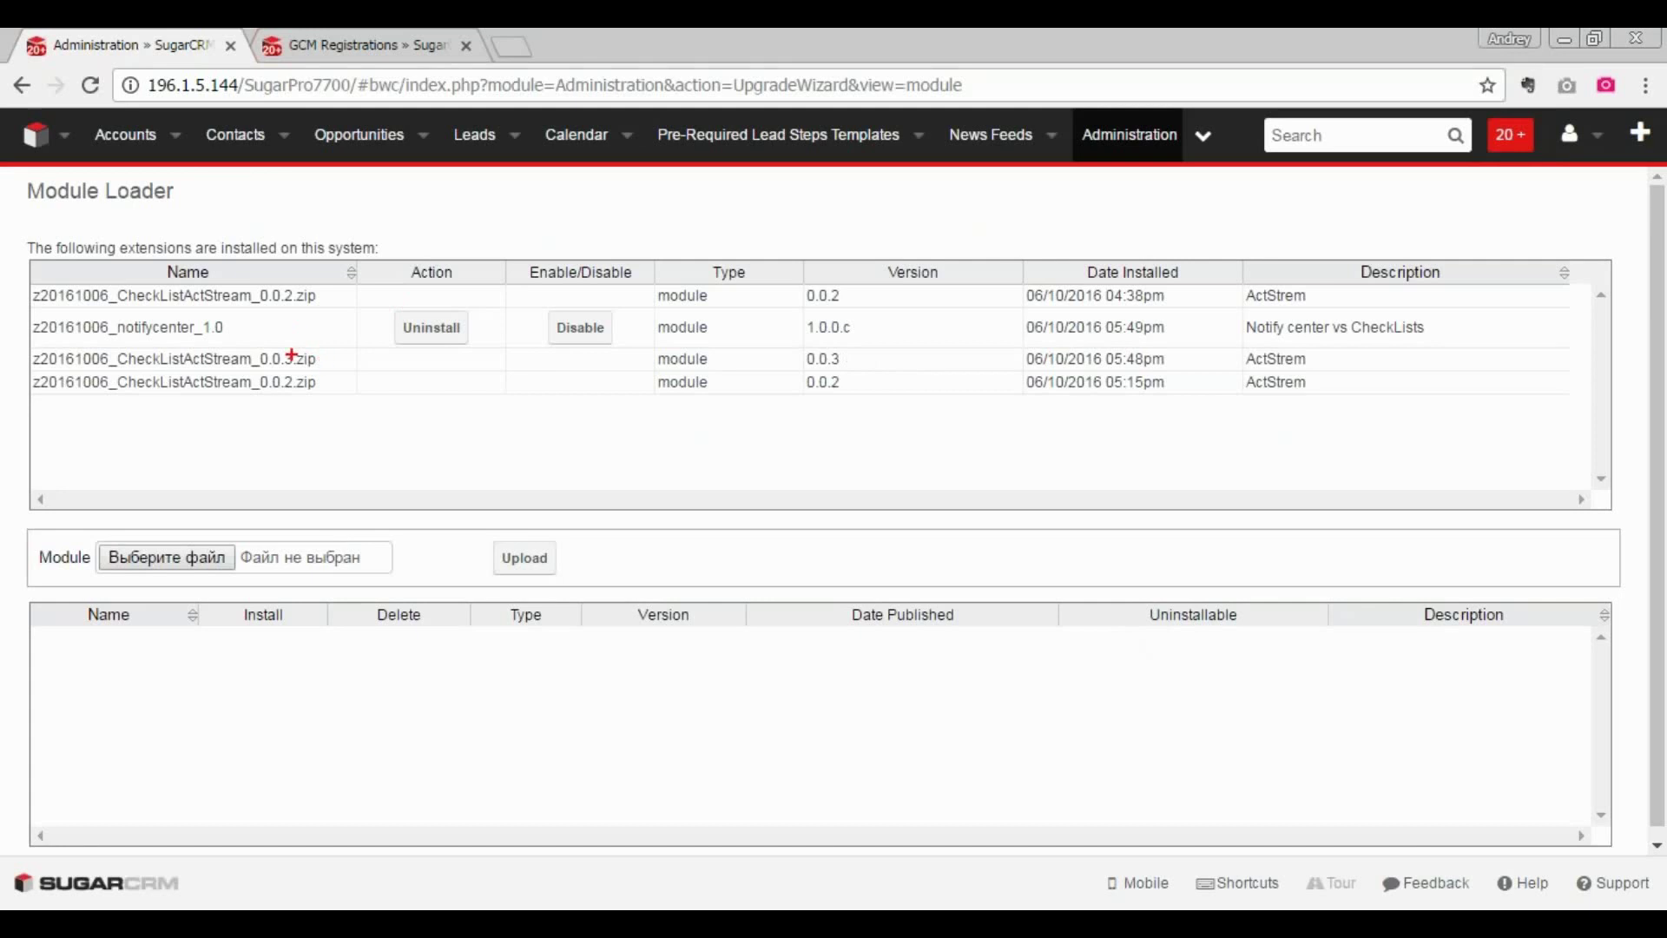
- Underline notifycenter_1.0 in the Module Loader, clear it, and switch to the SugarAide installation email
{"action": "mouse_move", "coordinate": [230, 315]}
{"action": "left_mouse_down"}
{"action": "mouse_move", "coordinate": [295, 322]}
{"action": "mouse_move", "coordinate": [30, 338]}
{"action": "mouse_move", "coordinate": [308, 352]}
{"action": "left_mouse_up"}
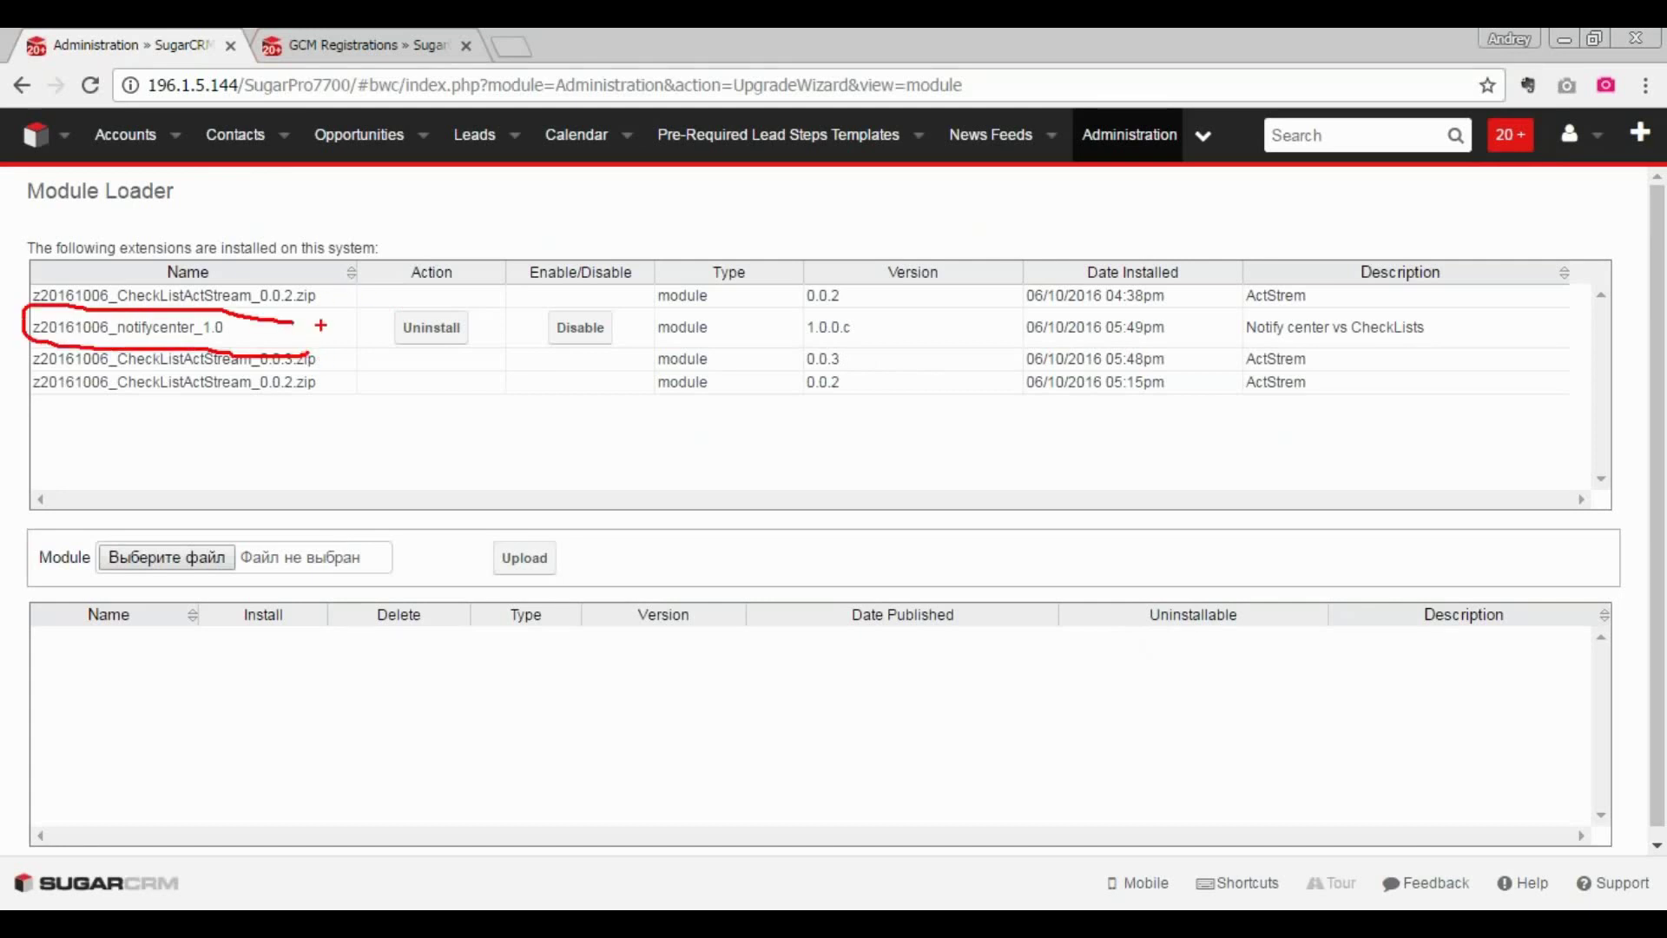
{"action": "key", "text": "Escape"}
{"action": "key", "text": "alt+Tab"}
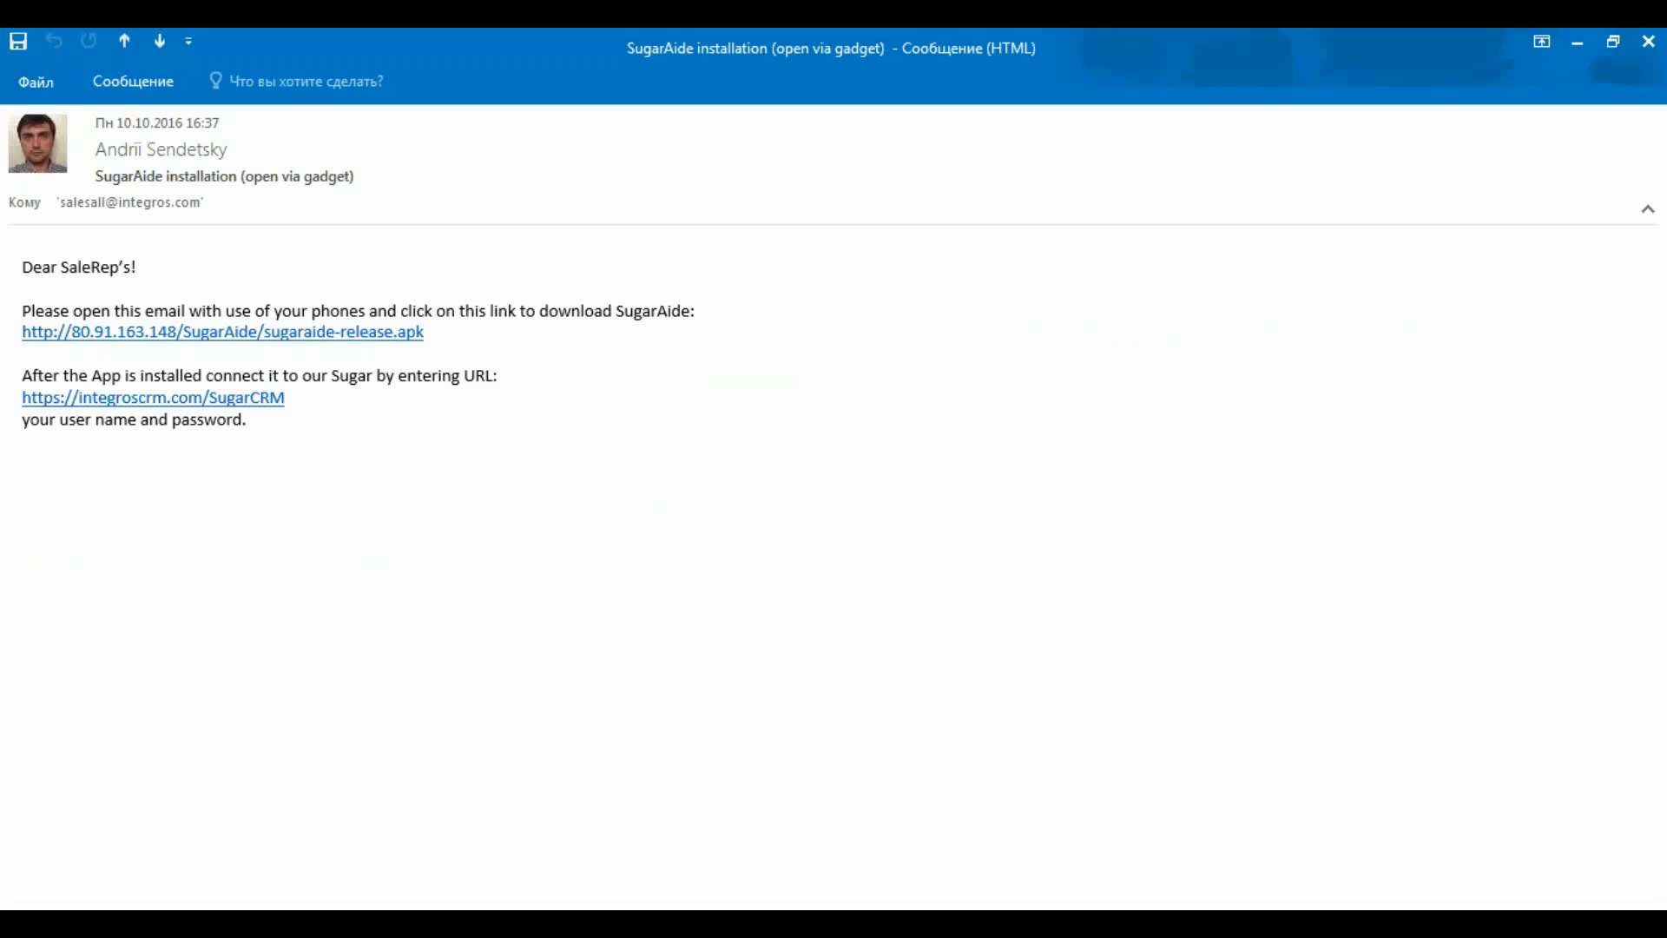
- Circle the SugarAide email's subject line and APK download link in Outlook, then clear the marks
{"action": "mouse_move", "coordinate": [420, 171]}
{"action": "left_mouse_down"}
{"action": "mouse_move", "coordinate": [208, 219]}
{"action": "mouse_move", "coordinate": [474, 205]}
{"action": "left_mouse_up"}
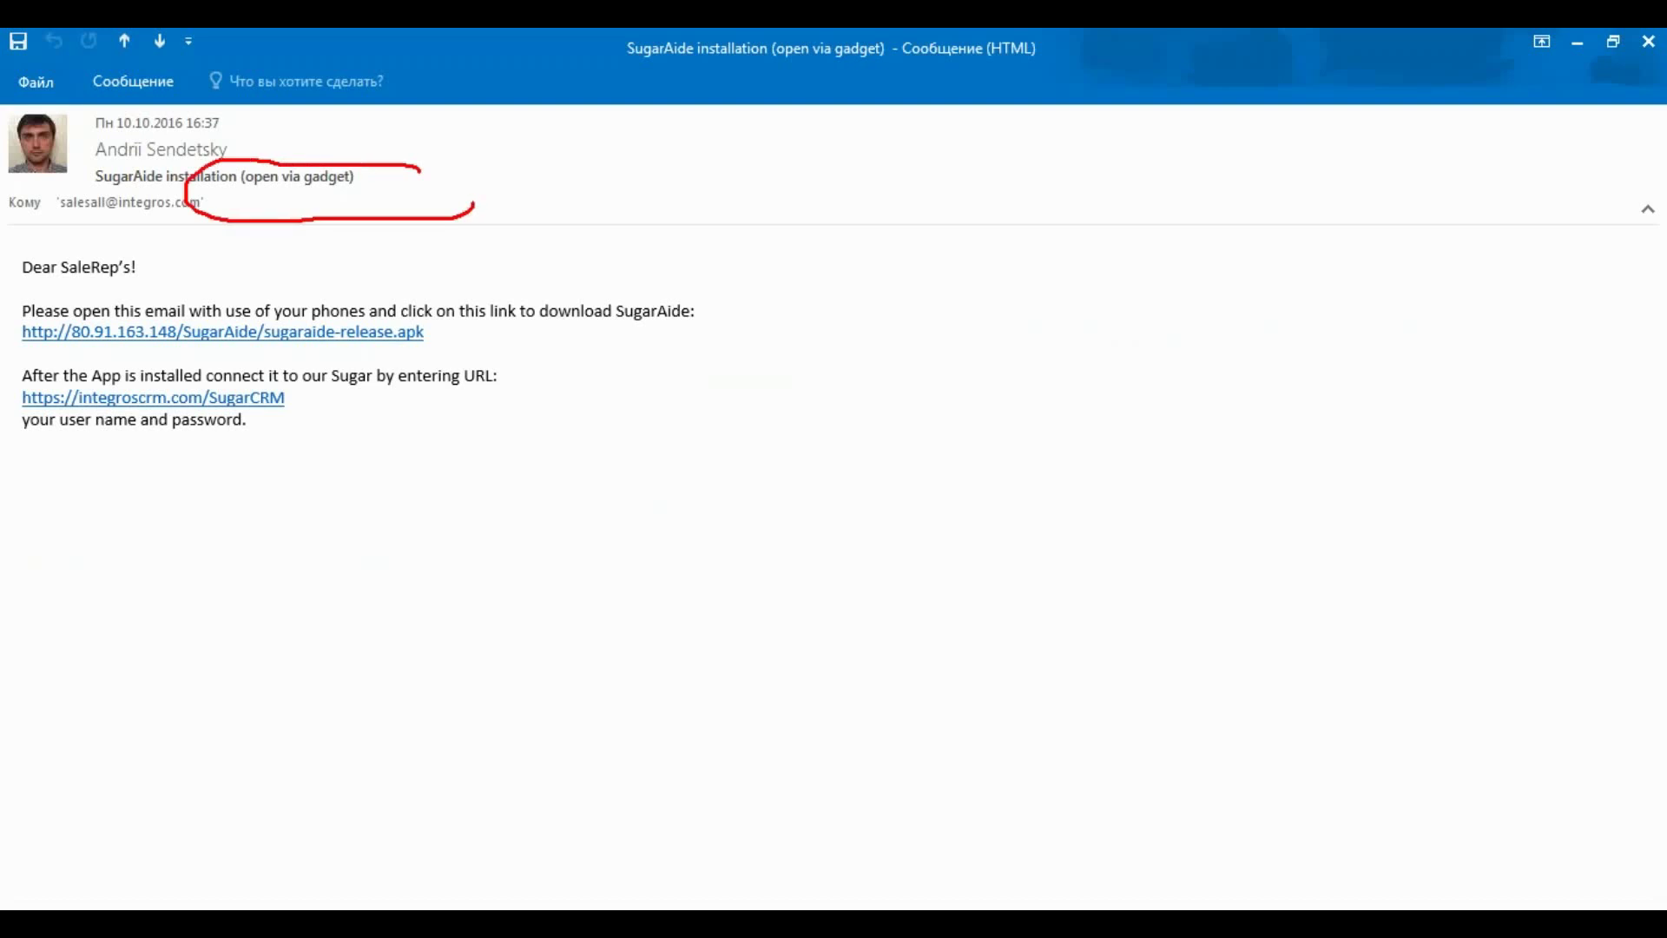
{"action": "mouse_move", "coordinate": [599, 318]}
{"action": "left_mouse_down"}
{"action": "mouse_move", "coordinate": [497, 276]}
{"action": "mouse_move", "coordinate": [28, 328]}
{"action": "mouse_move", "coordinate": [470, 348]}
{"action": "mouse_move", "coordinate": [84, 269]}
{"action": "left_mouse_up"}
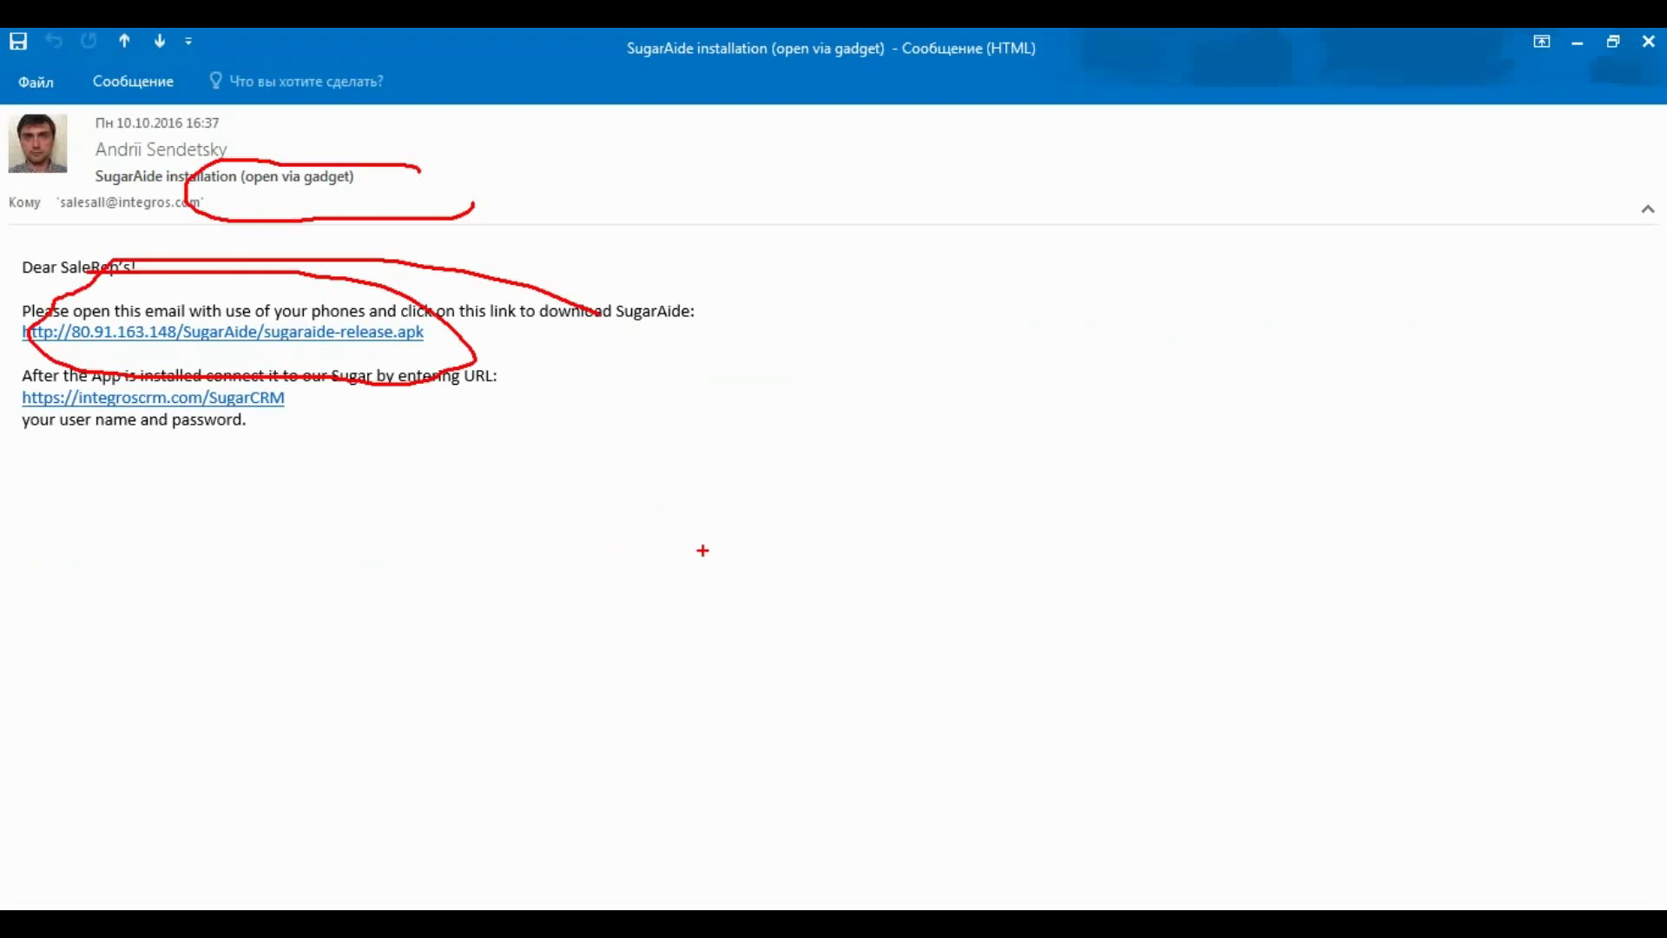
{"action": "key", "text": "Escape"}
- Open the device registration record created 12/10/2016 from GCM Registrations and highlight its Deactivate button
{"action": "key", "text": "alt+Tab"}
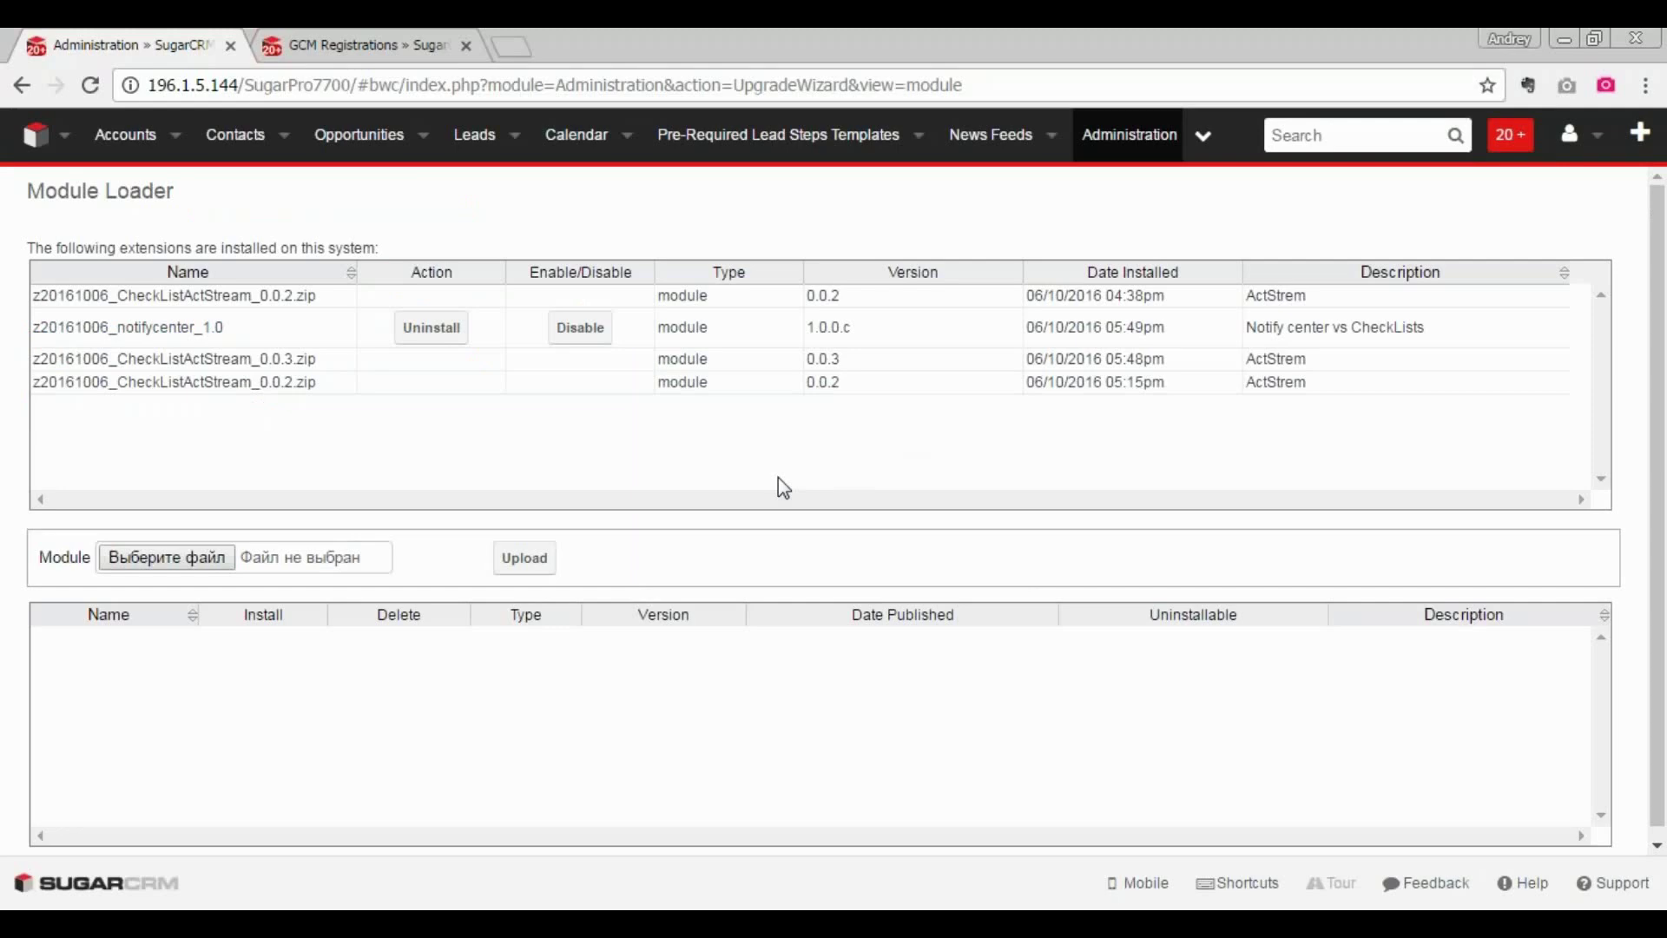
{"action": "key", "text": "ctrl+Tab"}
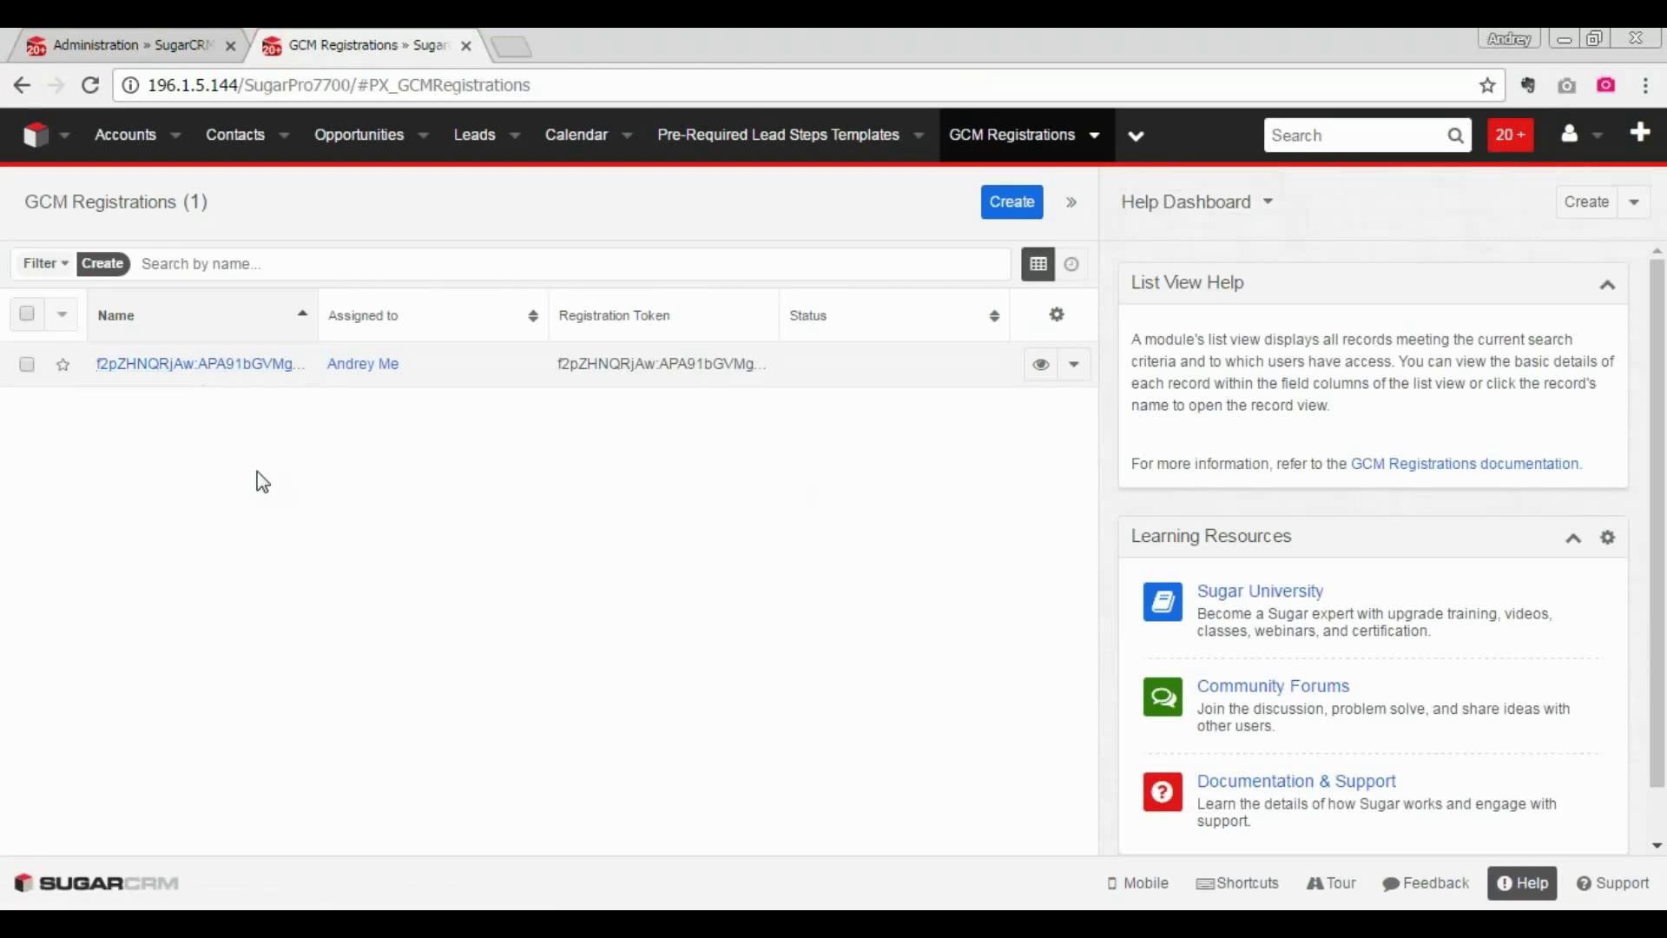
{"action": "left_click", "coordinate": [256, 372]}
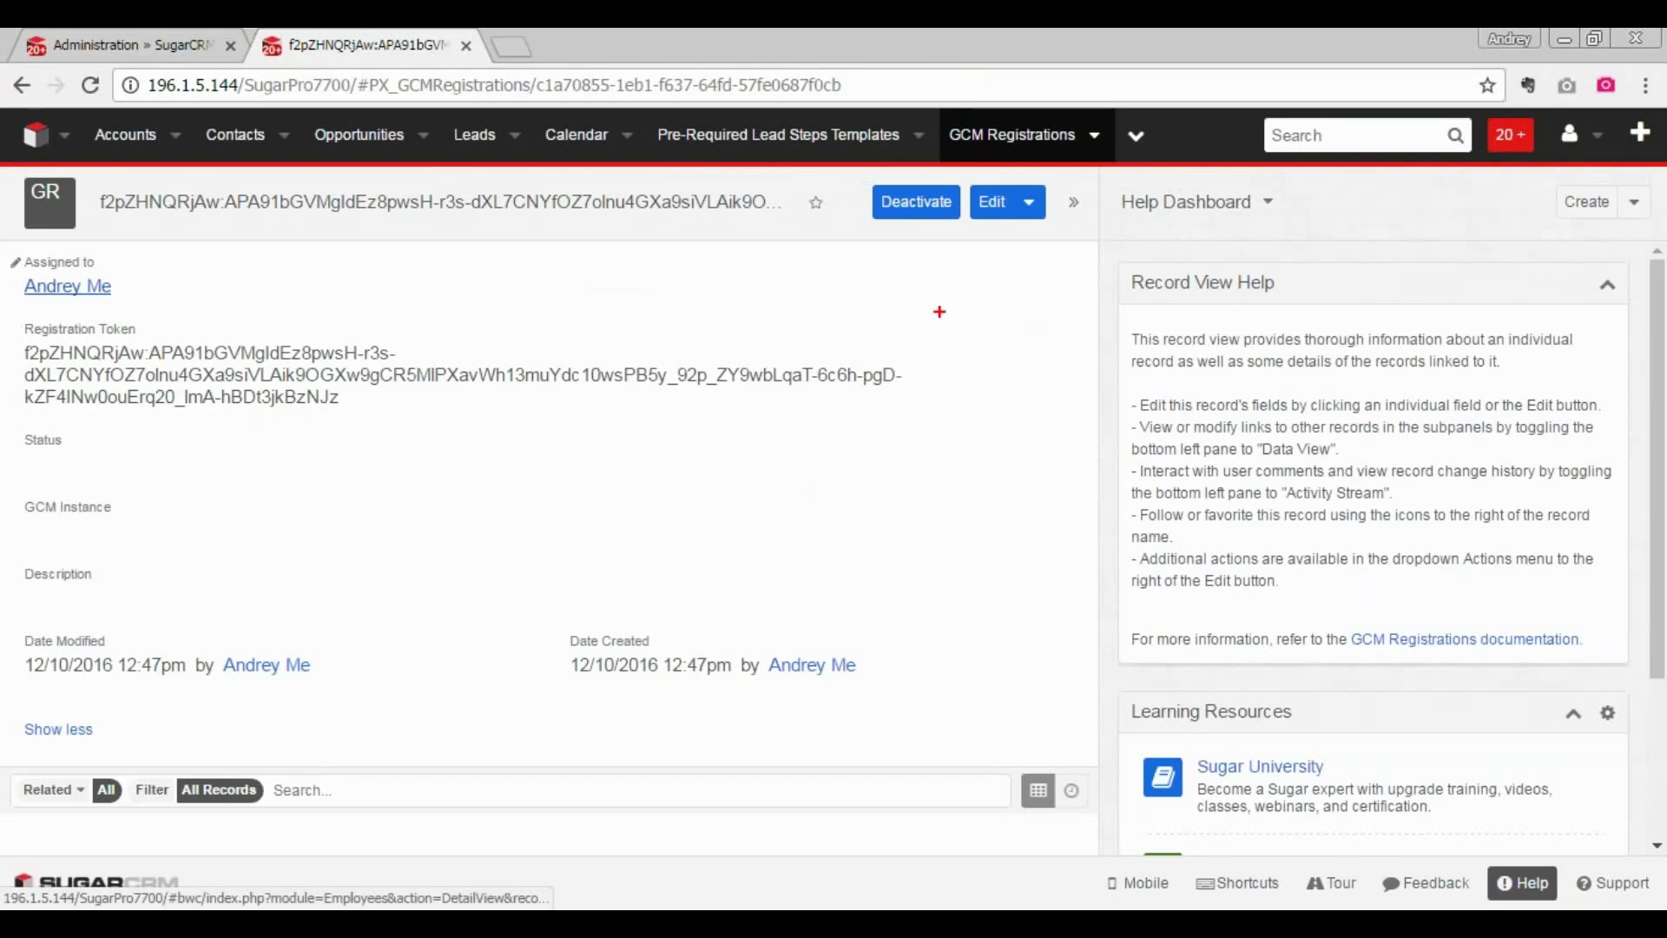
{"action": "mouse_move", "coordinate": [984, 242]}
{"action": "left_mouse_down"}
{"action": "mouse_move", "coordinate": [836, 164]}
{"action": "mouse_move", "coordinate": [942, 239]}
{"action": "left_mouse_up"}
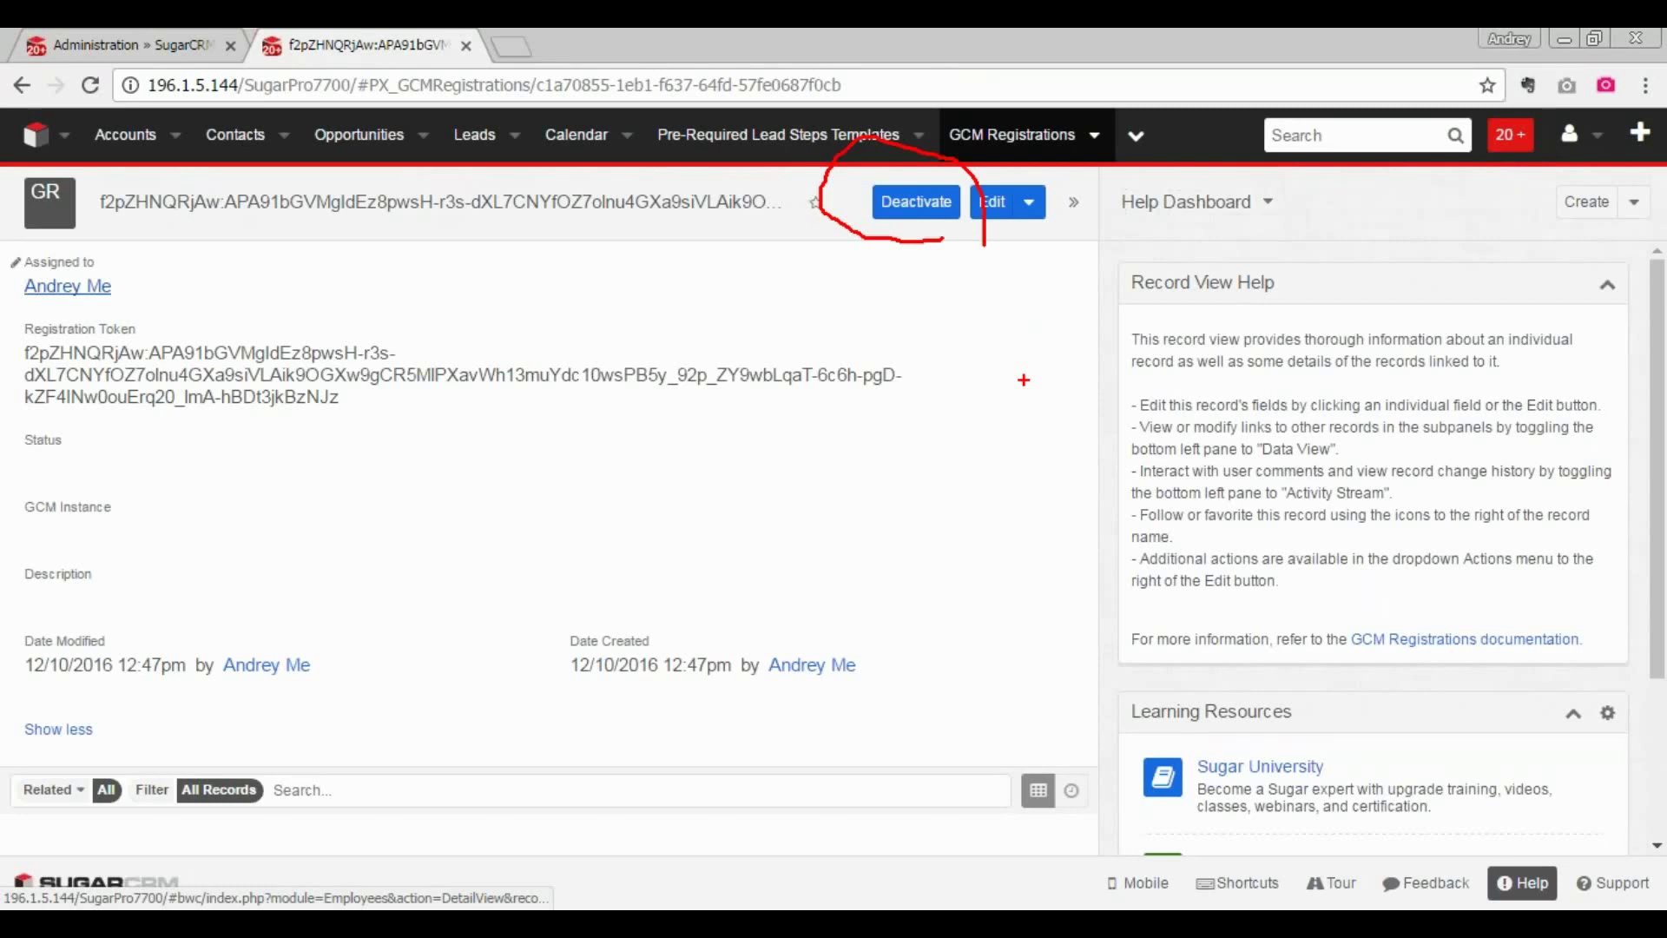
{"action": "key", "text": "Escape"}
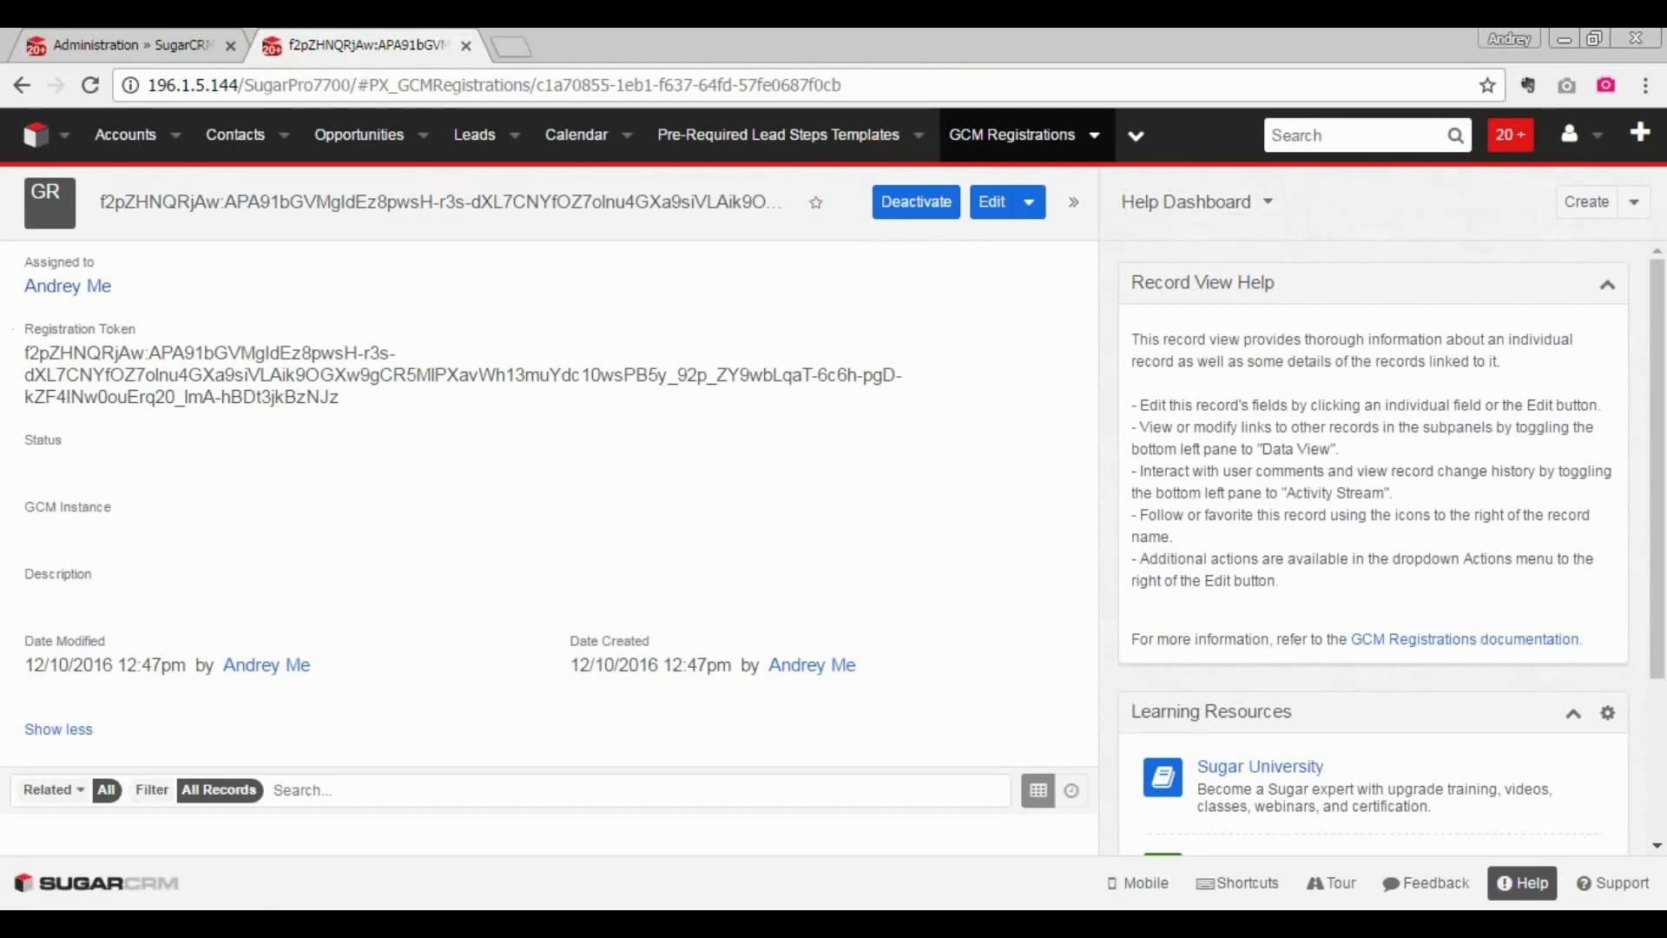